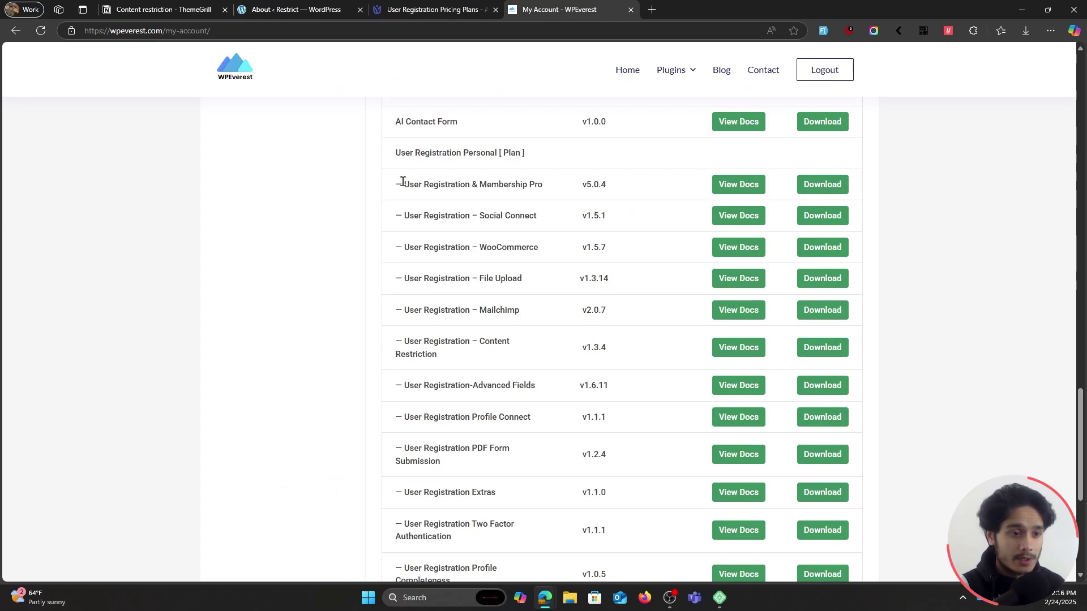
Download User Registration & Membership Pro 5.0.4 from the WPEverest account Downloads list.
drag(401, 183, 532, 182)
click(546, 188)
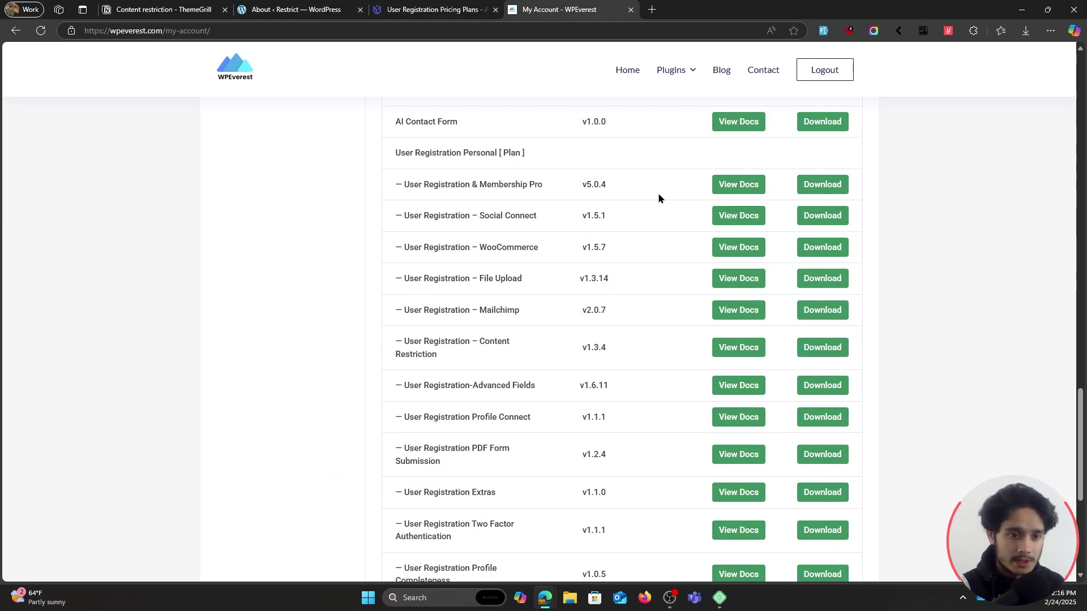
click(822, 191)
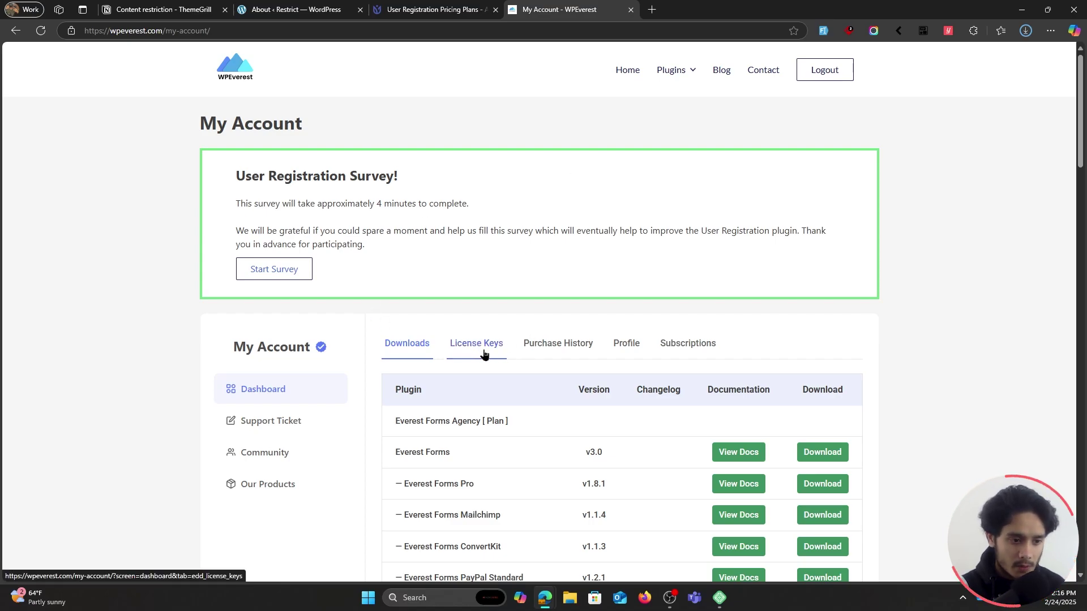
key(ctrl+2)
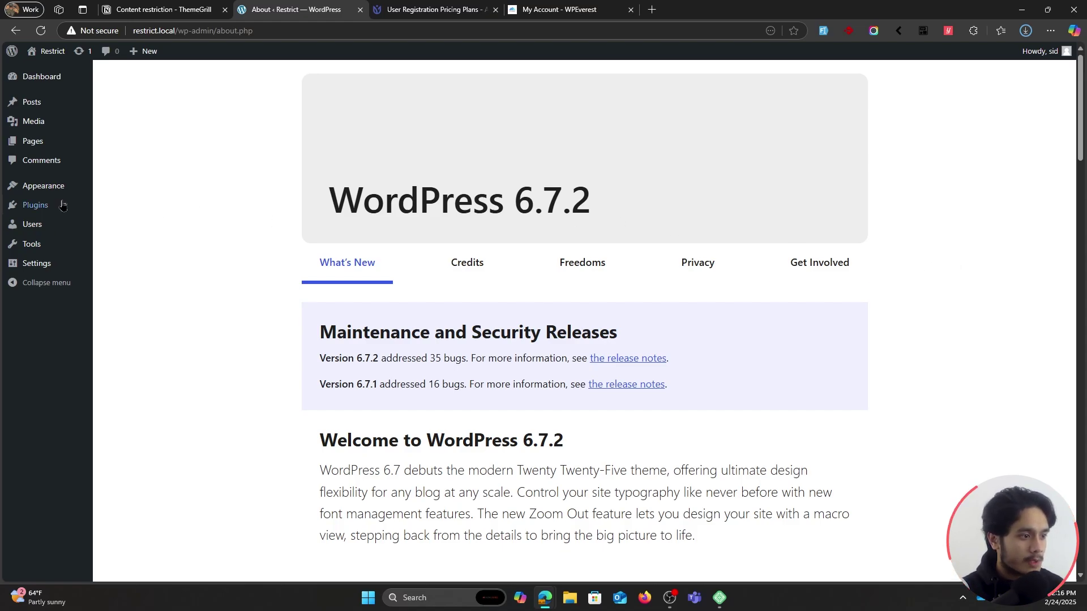
Upload user-registration-pro-5.0.4.zip through Add New Plugin, install it and activate it.
mouse_move(65, 206)
click(134, 228)
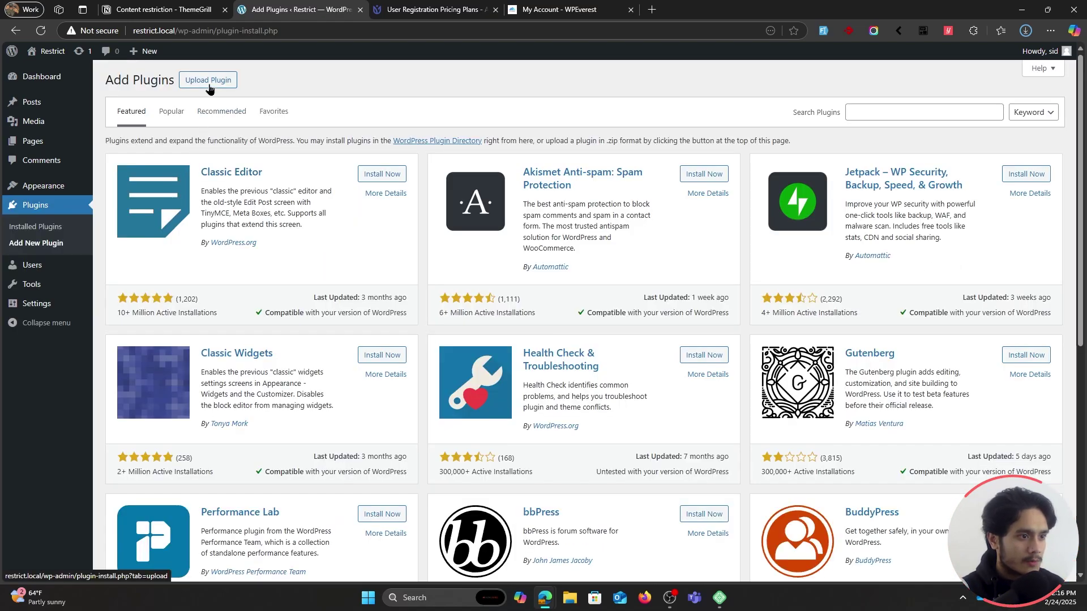
click(214, 81)
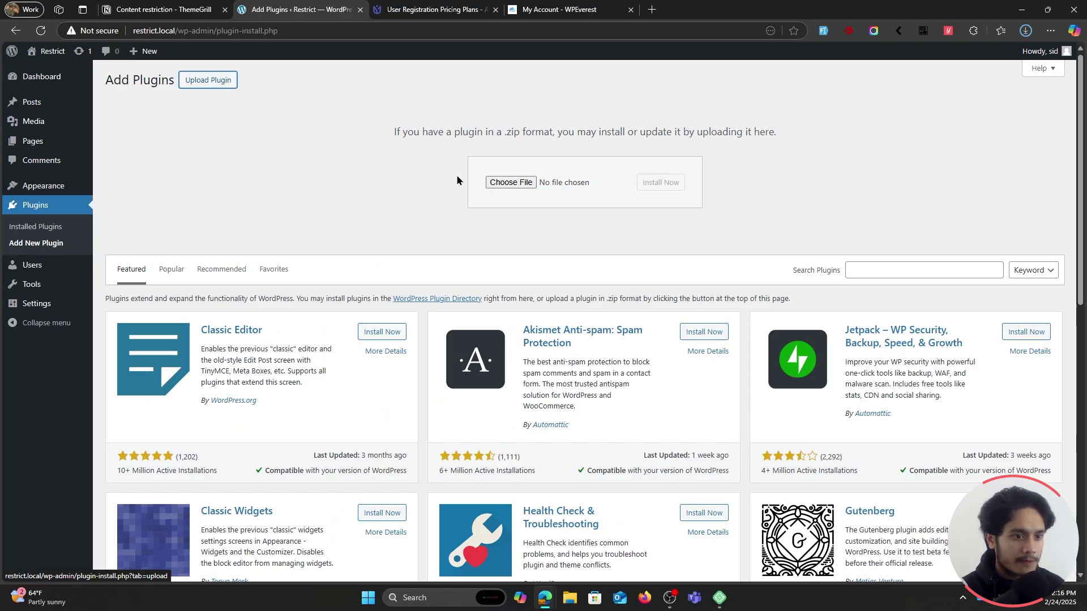
click(508, 184)
click(440, 281)
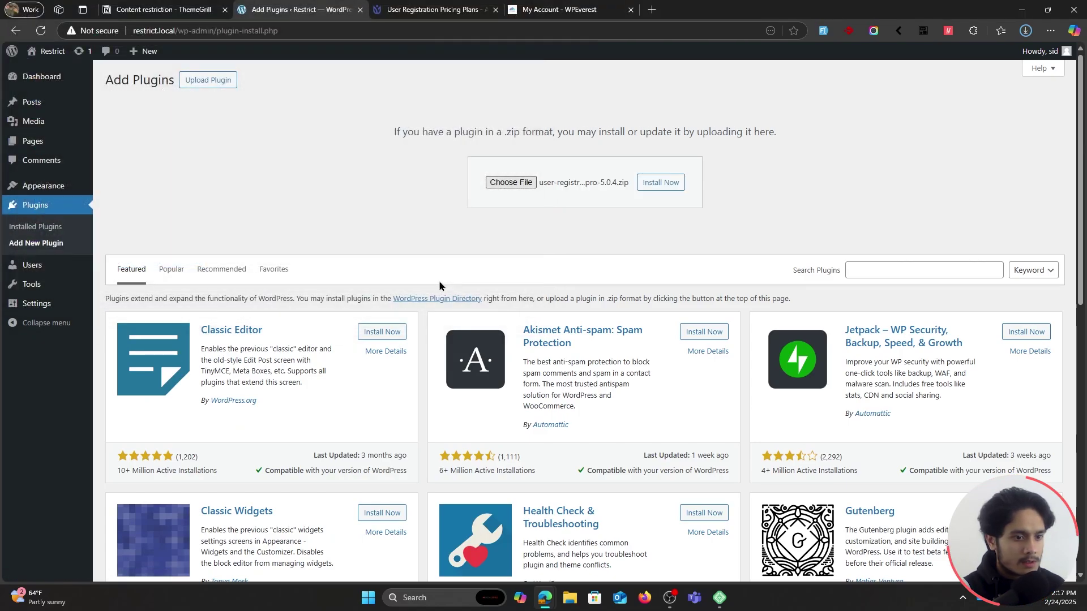
click(661, 187)
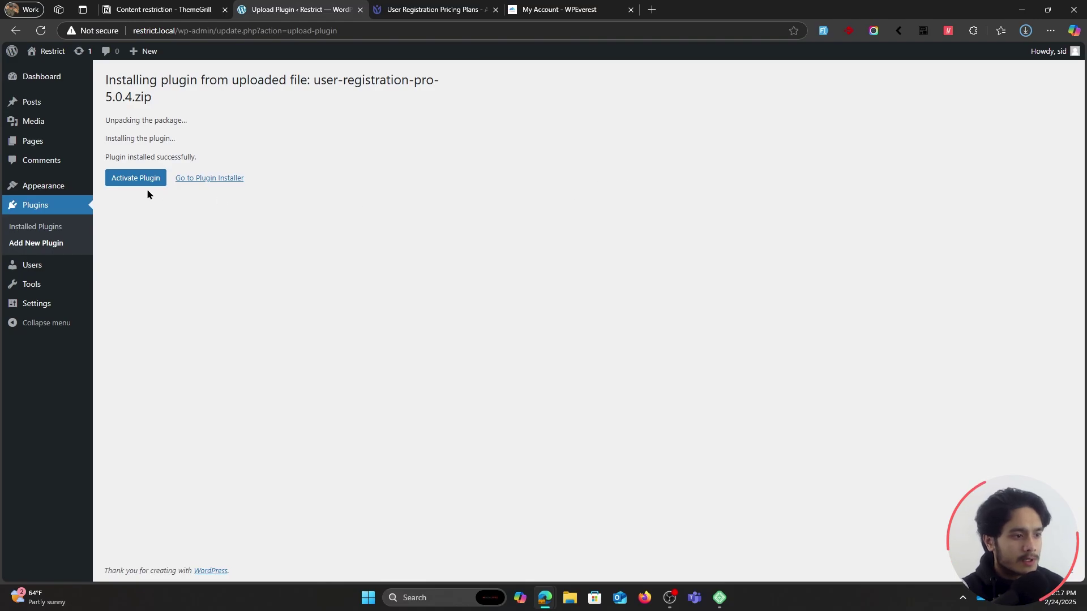
click(145, 180)
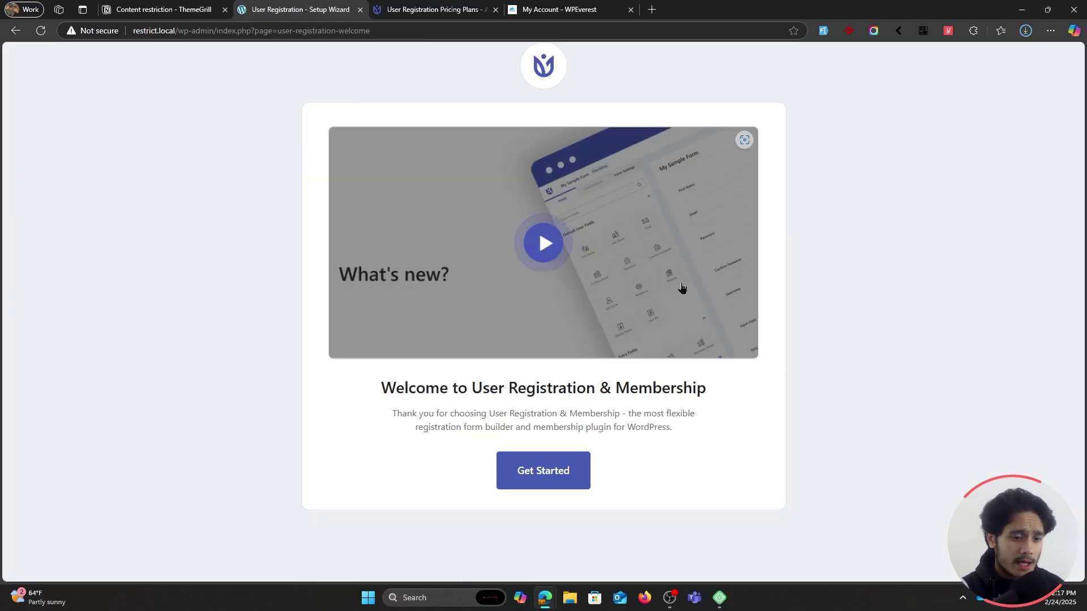
Launch the setup wizard and choose Normal registration instead of Membership.
click(552, 476)
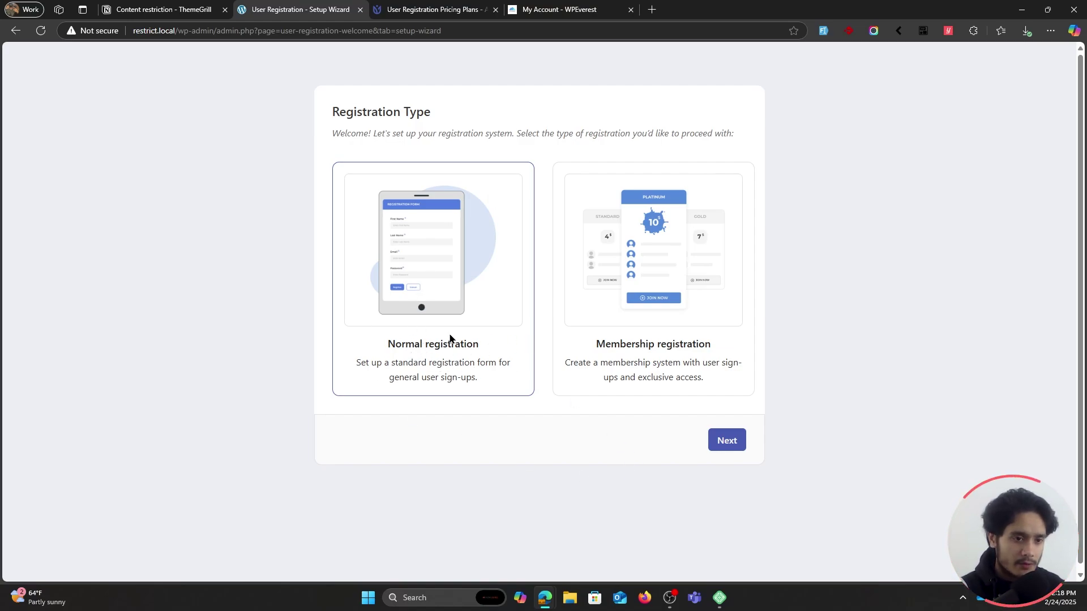
click(621, 348)
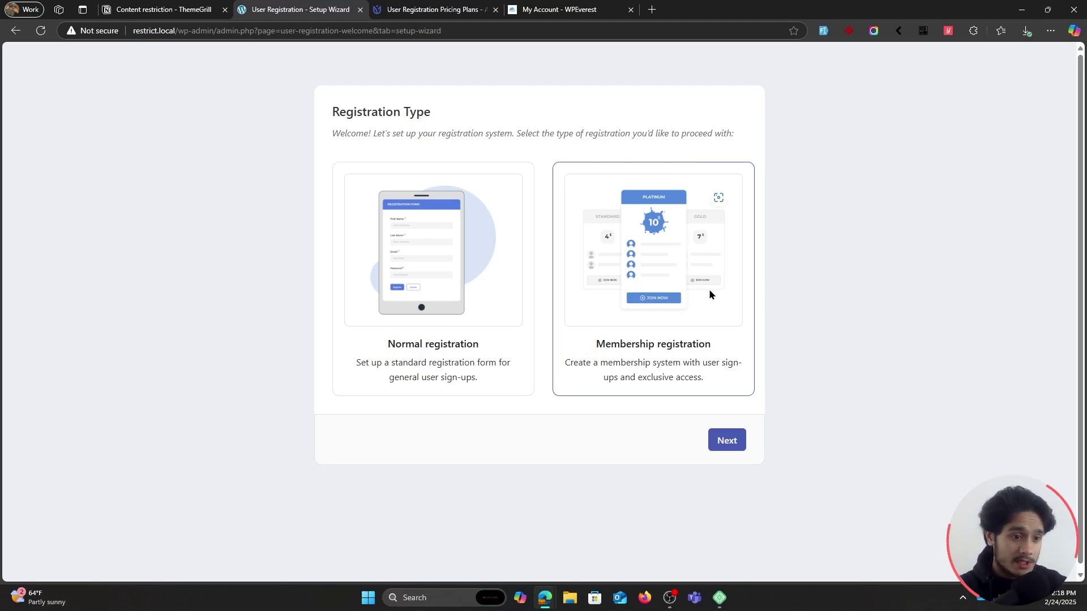
click(435, 306)
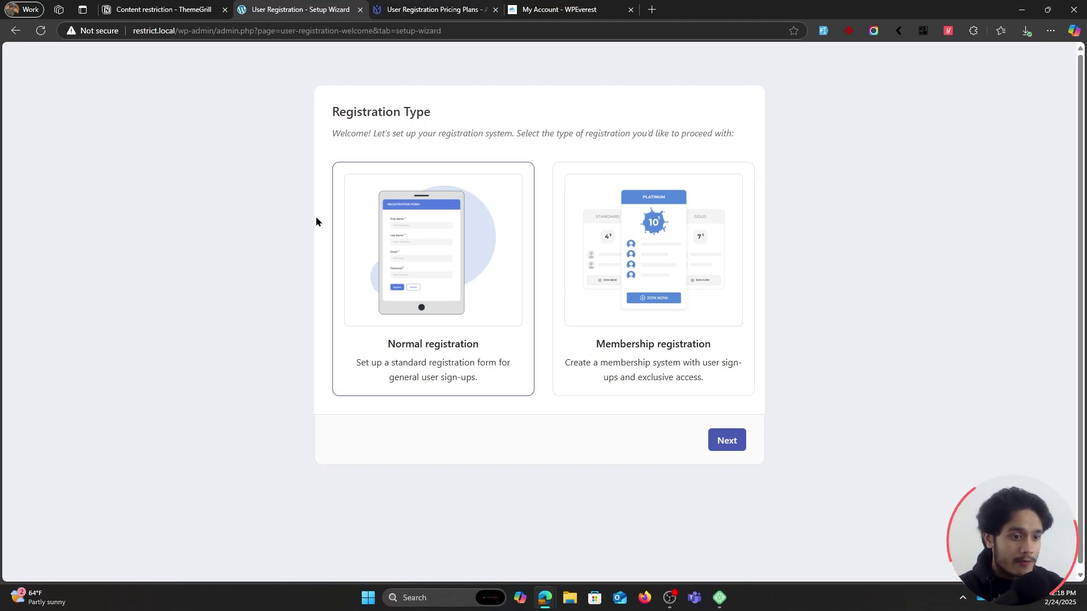
click(727, 441)
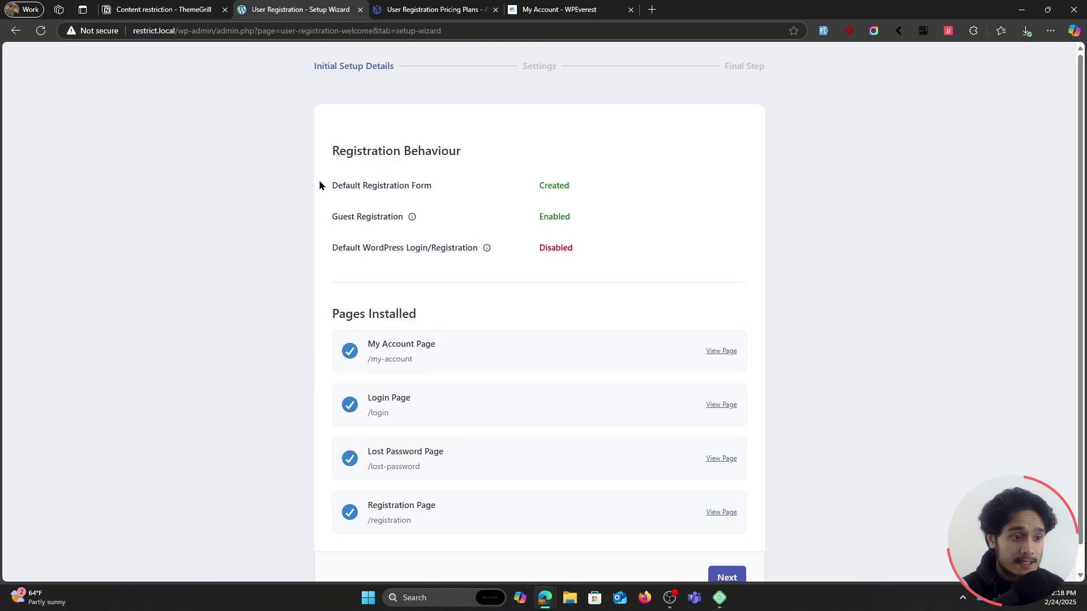
Review the Default Registration Form and Guest Registration statuses in Initial Setup Details.
drag(319, 181, 572, 185)
click(736, 221)
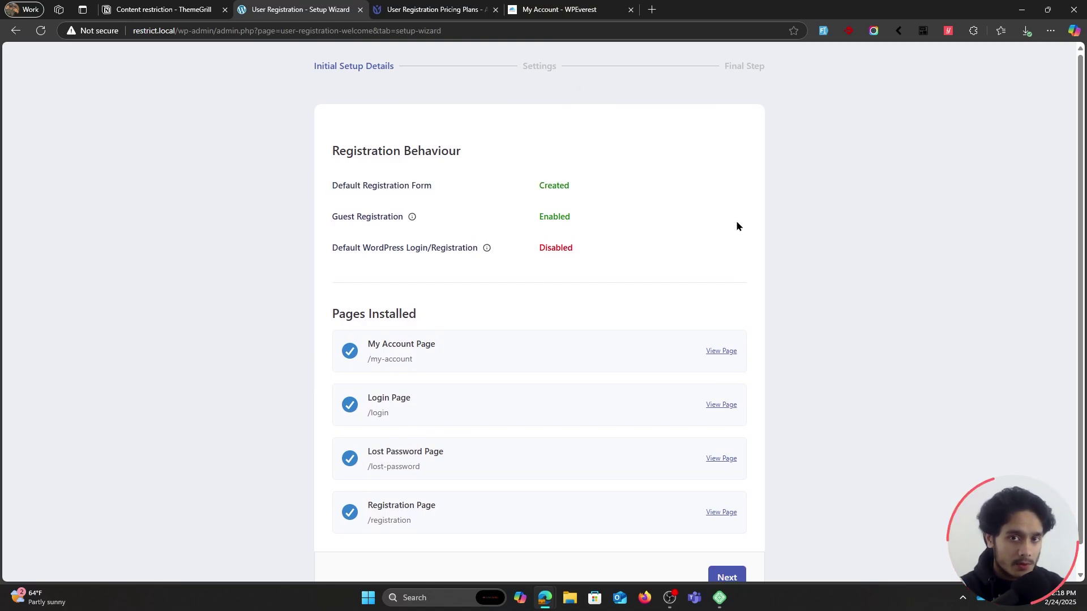
drag(327, 213, 589, 216)
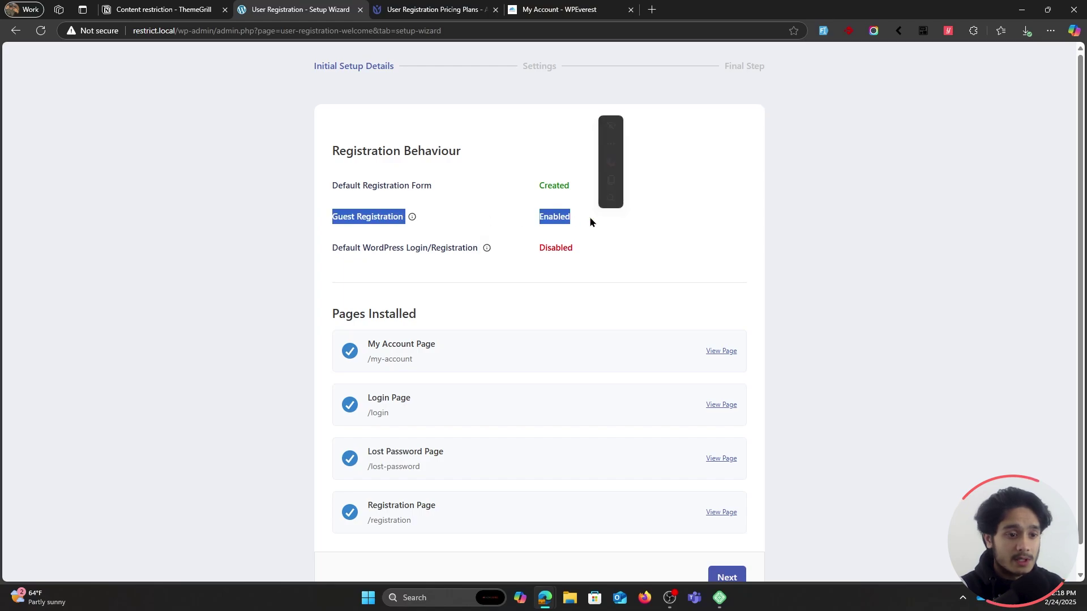
click(708, 232)
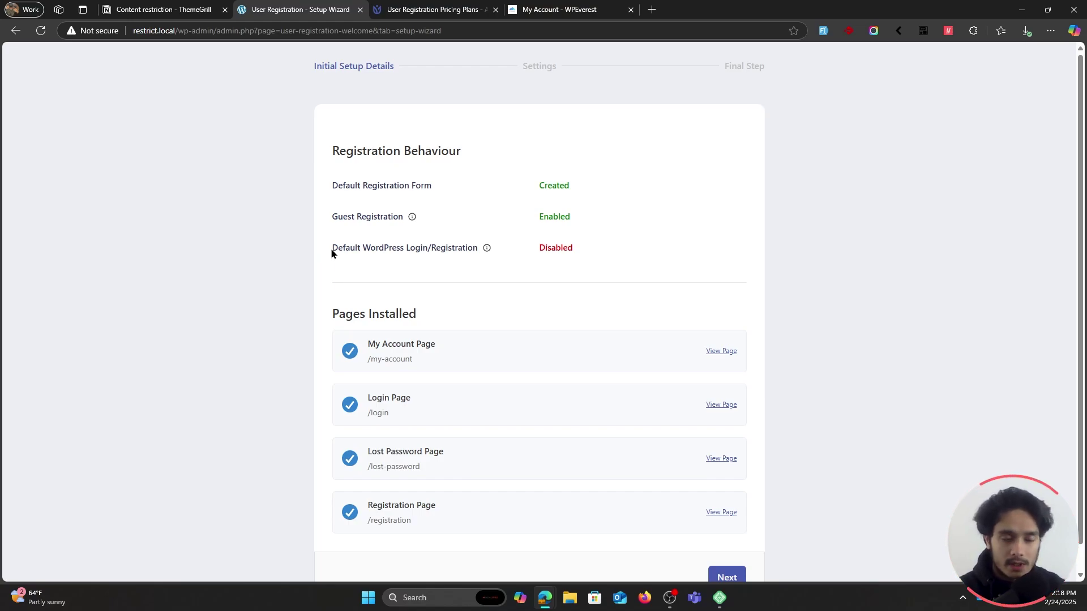
scroll(352, 259, down, 1)
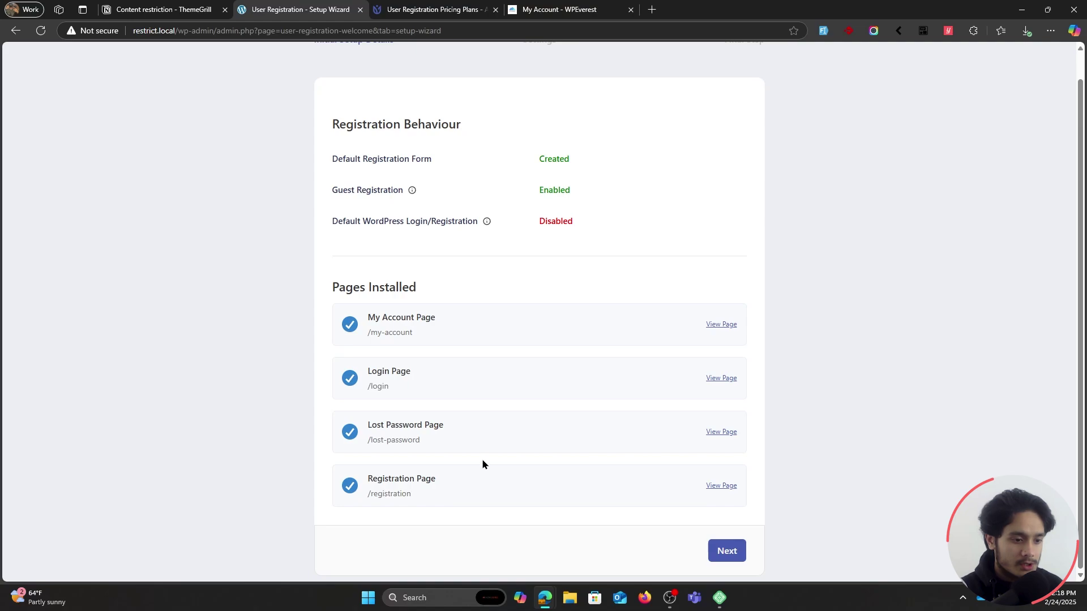
Continue past Settings to finish the wizard and opt in with 'Yes, I would love to help'.
click(727, 550)
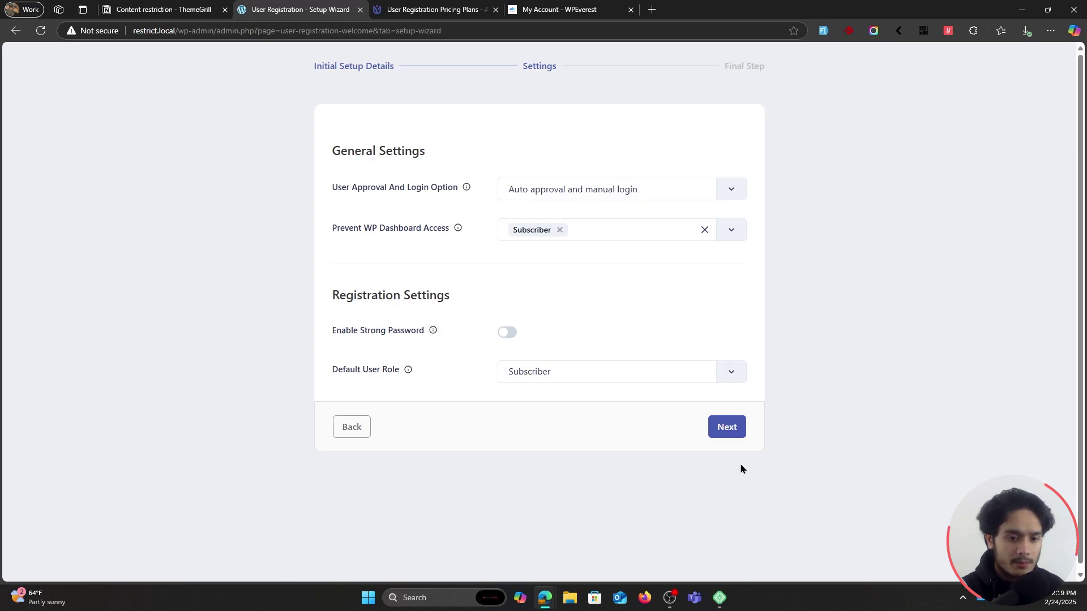
click(720, 440)
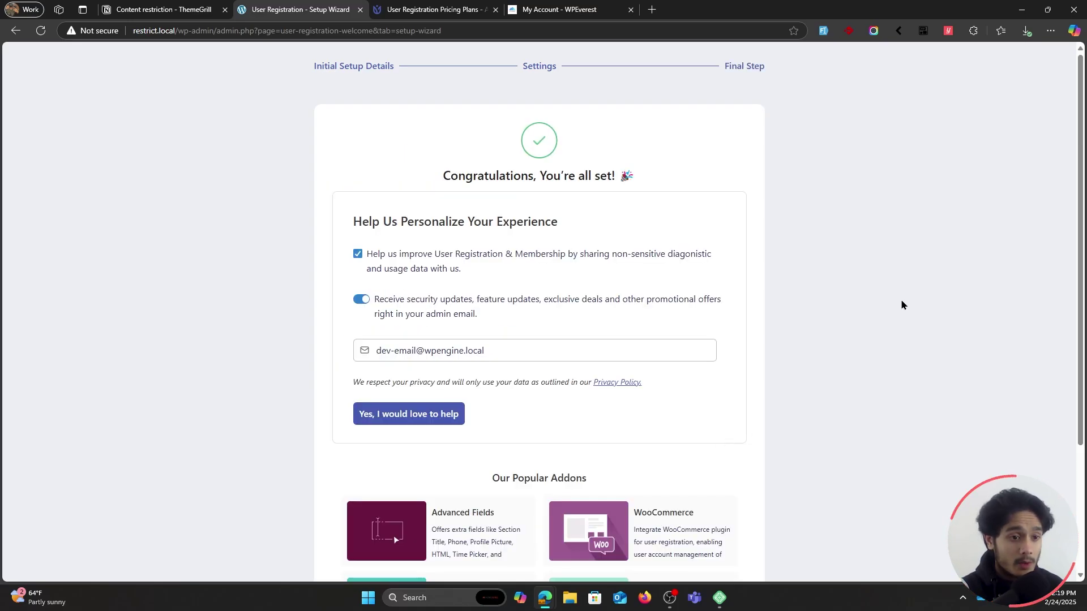
click(379, 417)
scroll(705, 422, down, 3)
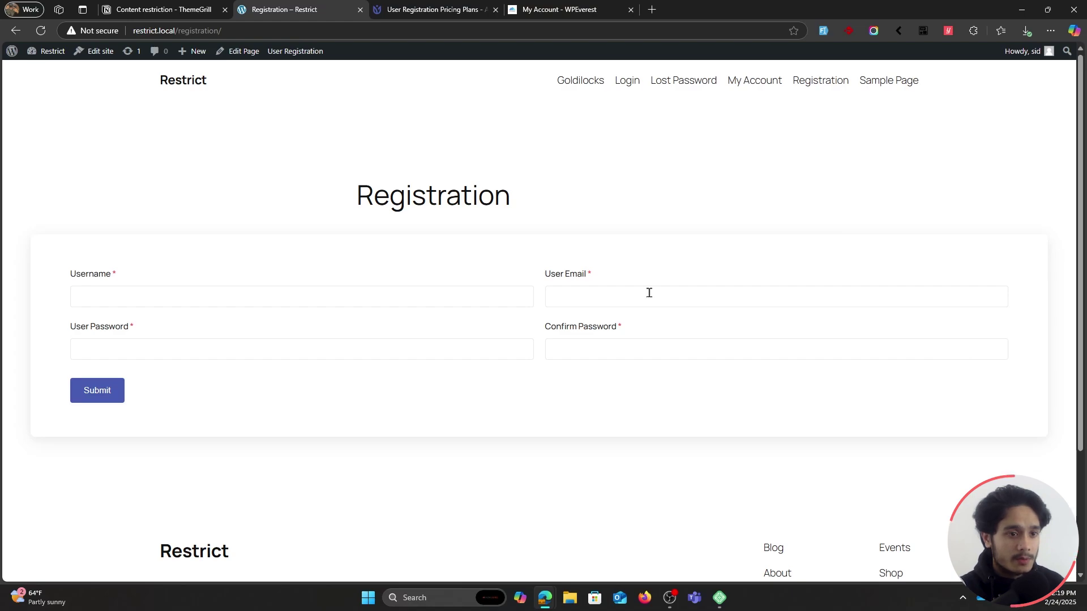
Check the site's Login page, then open User Registration & Membership settings at General Options.
click(627, 80)
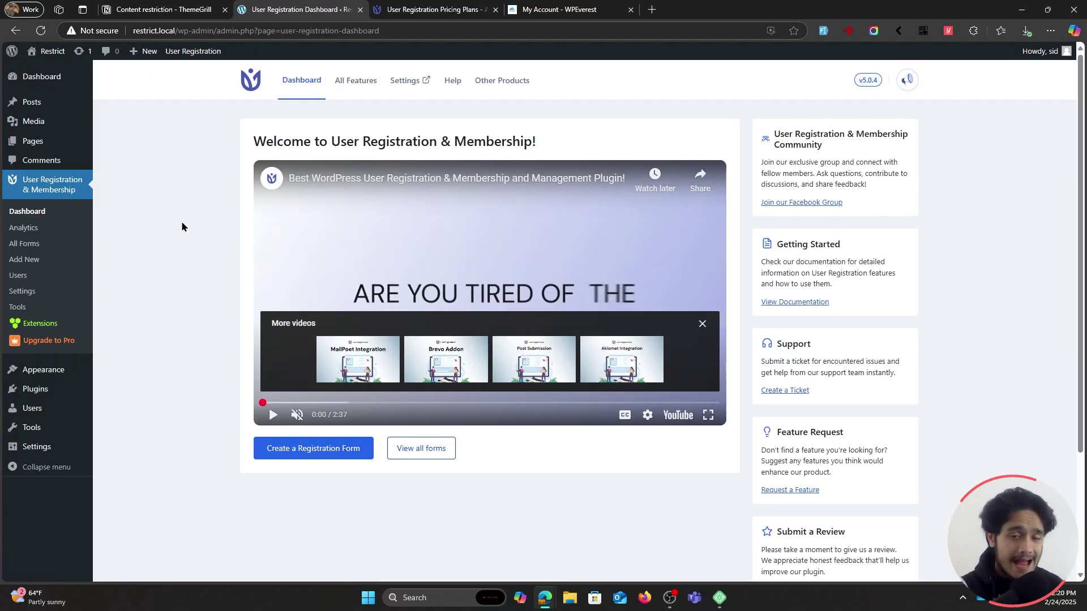
click(39, 297)
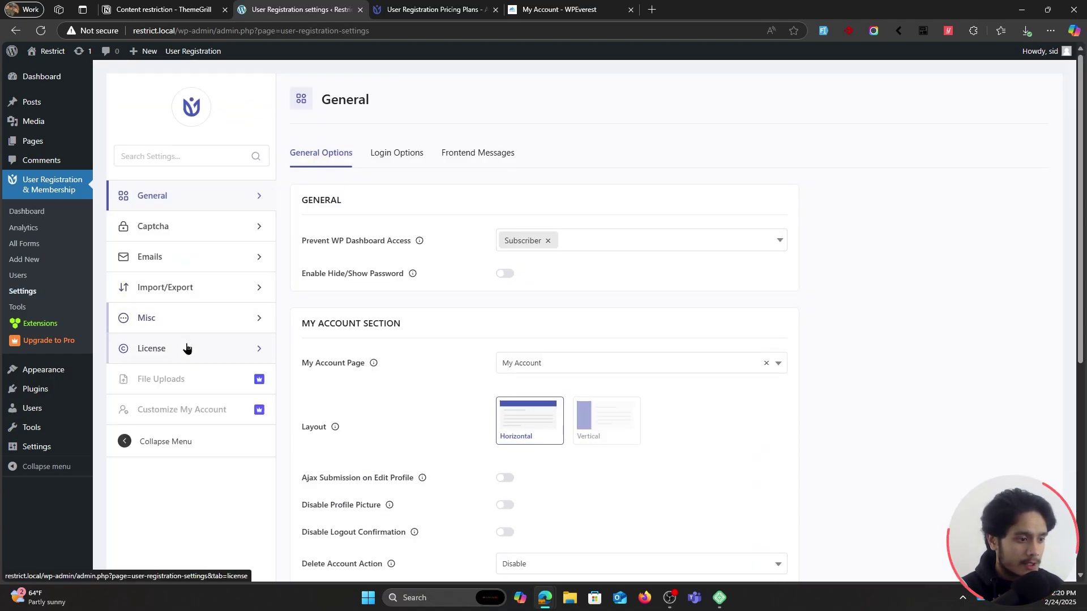
Paste the key into License Key, activate the Personal license, and open All Features.
click(251, 348)
click(566, 278)
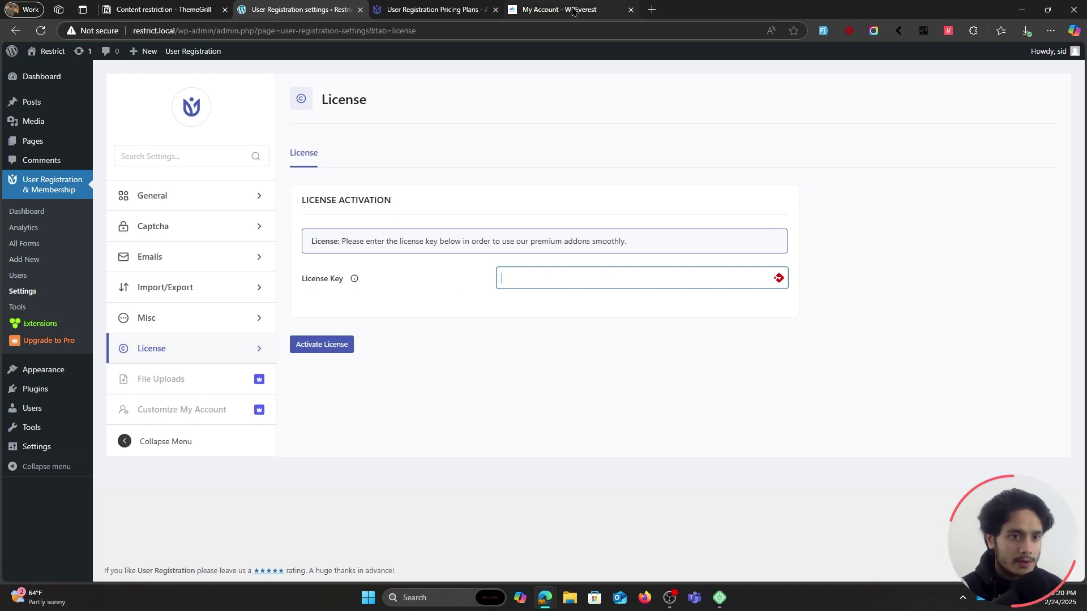
key(ctrl+v)
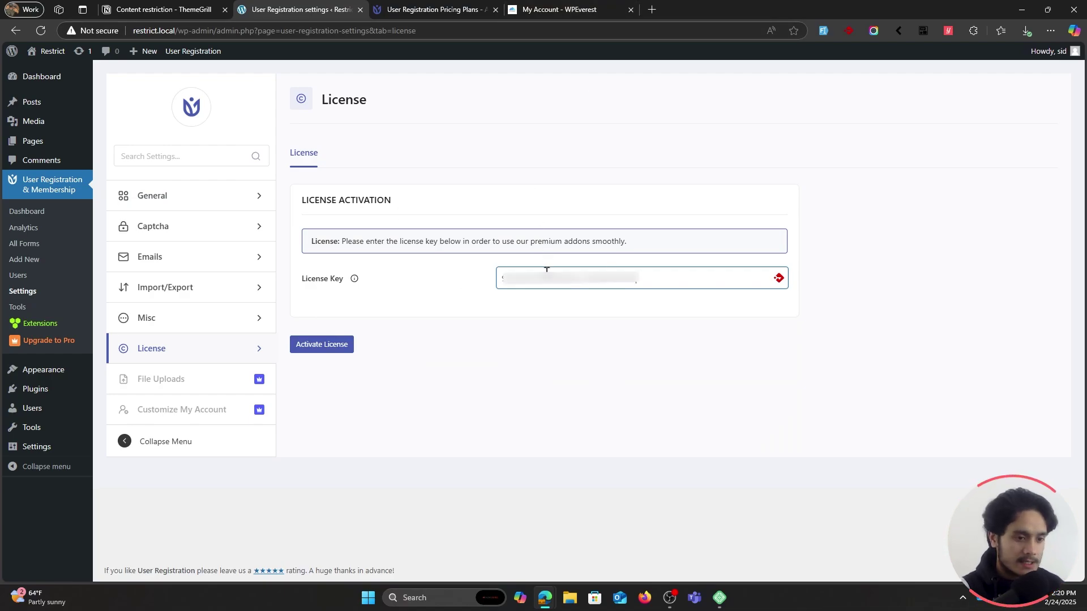
click(331, 346)
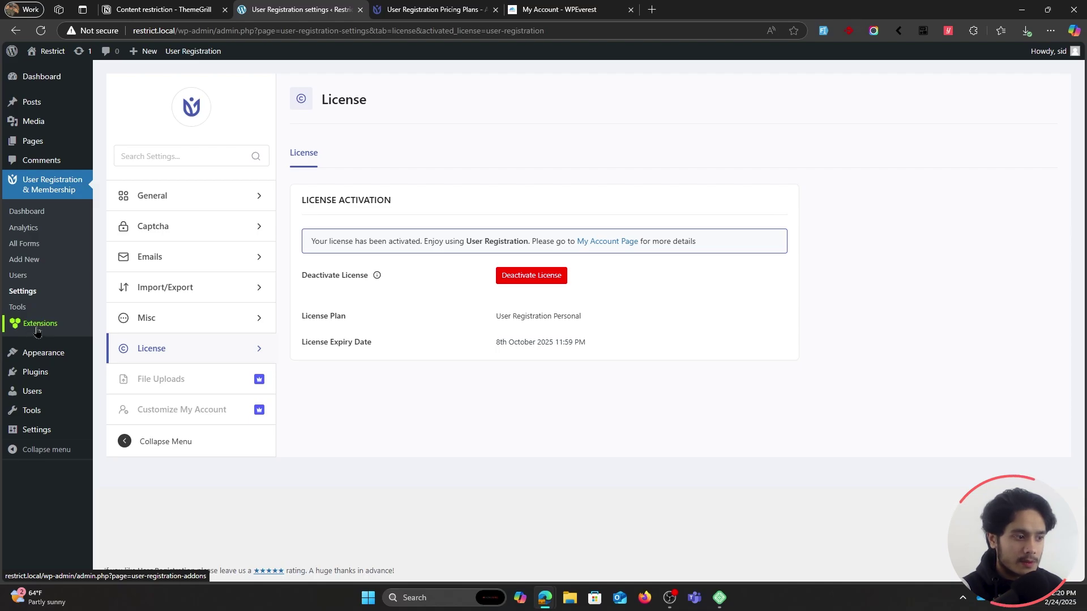
click(44, 331)
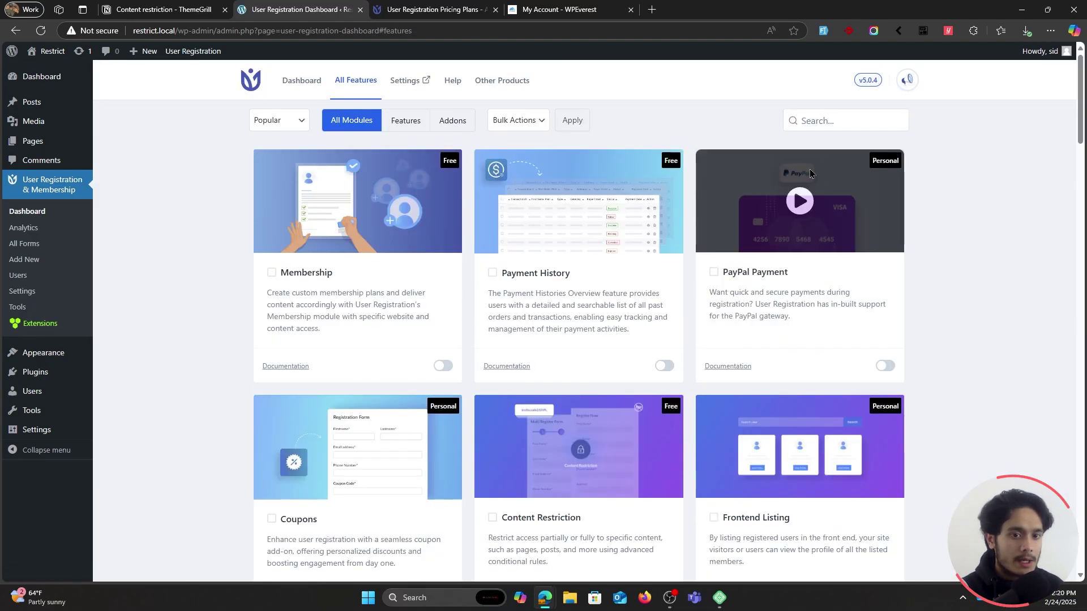
Search the features for 'content' and enable the Content Restriction module.
click(841, 121)
text(content)
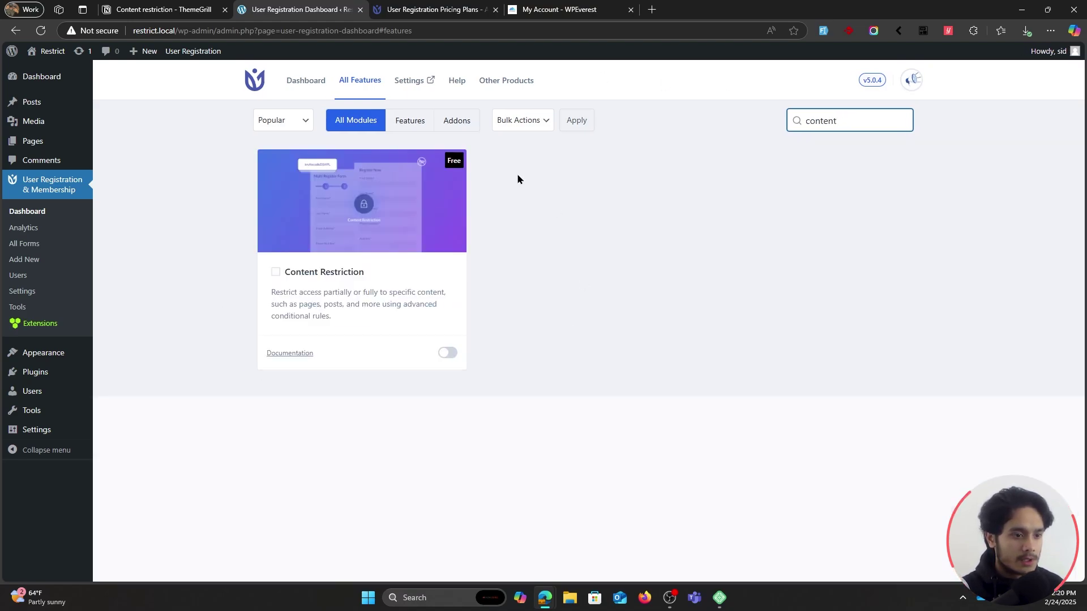
click(447, 353)
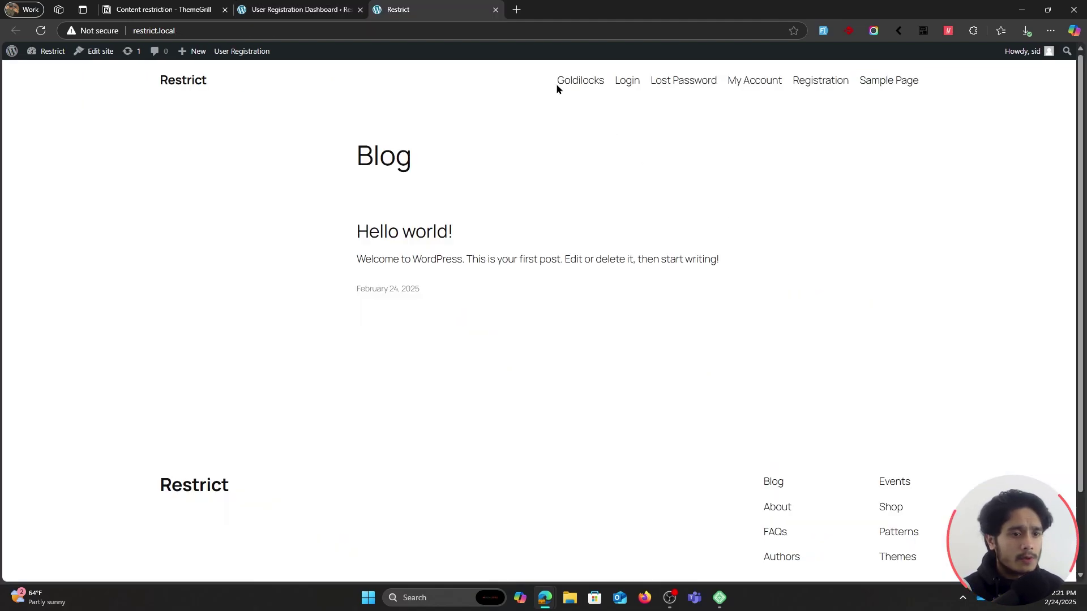
View the Goldilocks page on the site, then return to the User Registration settings.
click(585, 82)
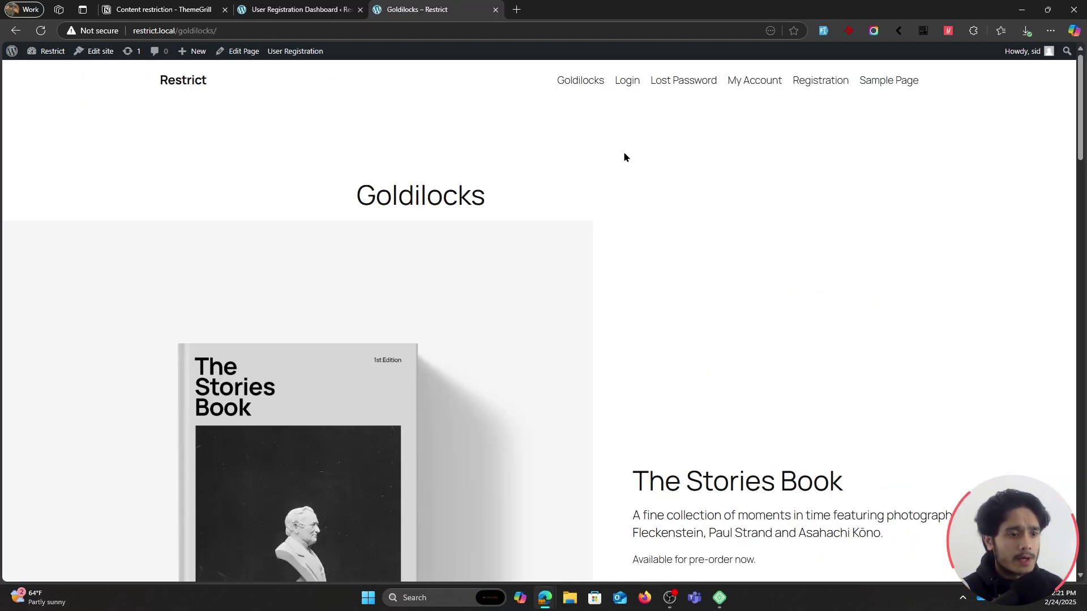
scroll(679, 368, down, 3)
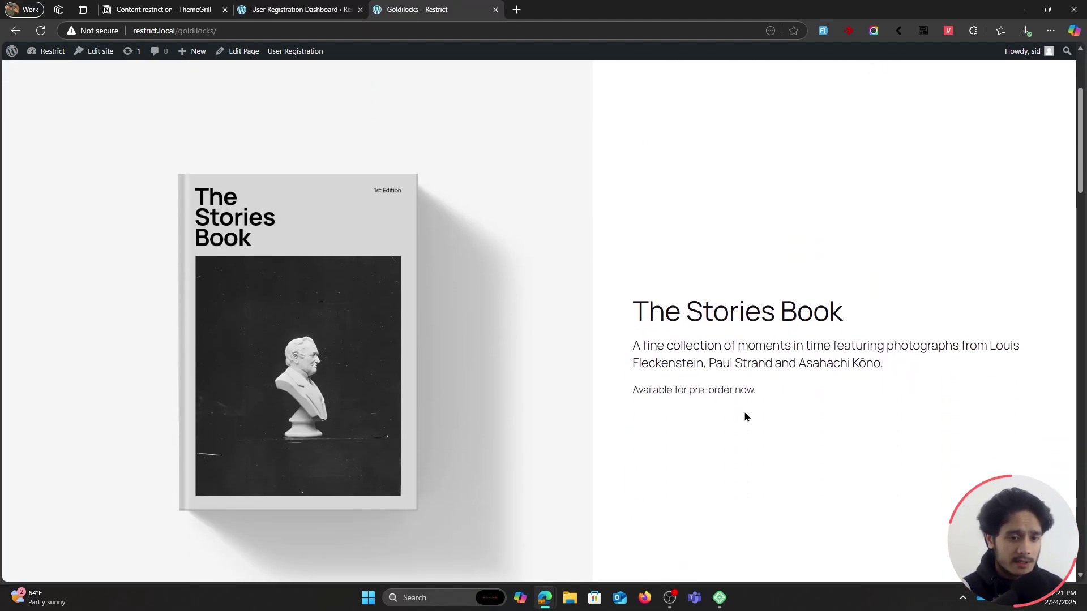
scroll(745, 416, up, 3)
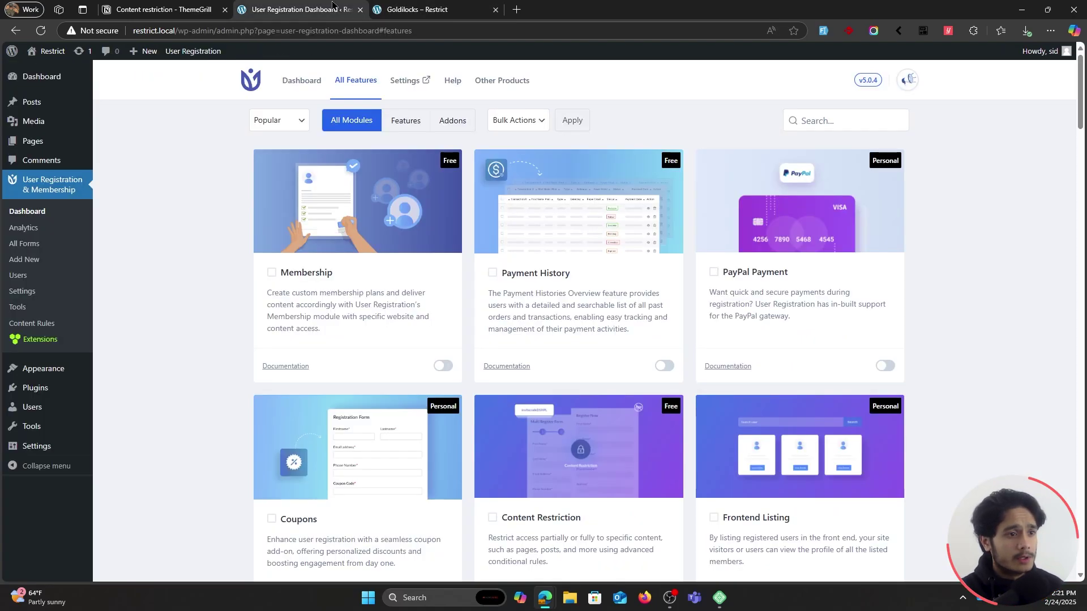
click(300, 10)
click(25, 291)
View Content Restriction settings, then tick Restrict Access to This Page/Post in the Goldilocks editor.
click(203, 349)
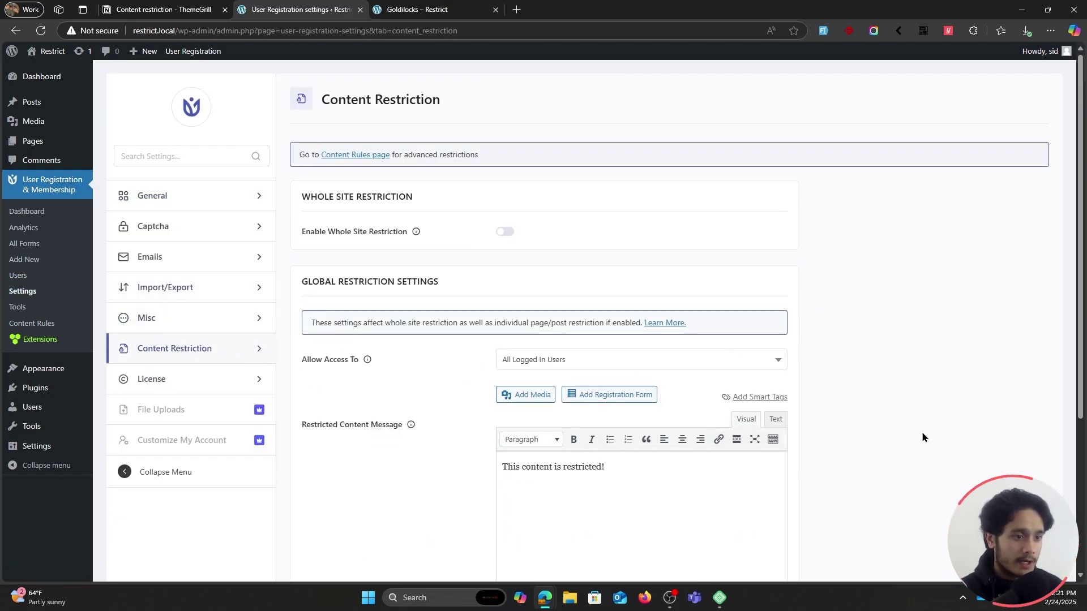
scroll(849, 416, down, 1)
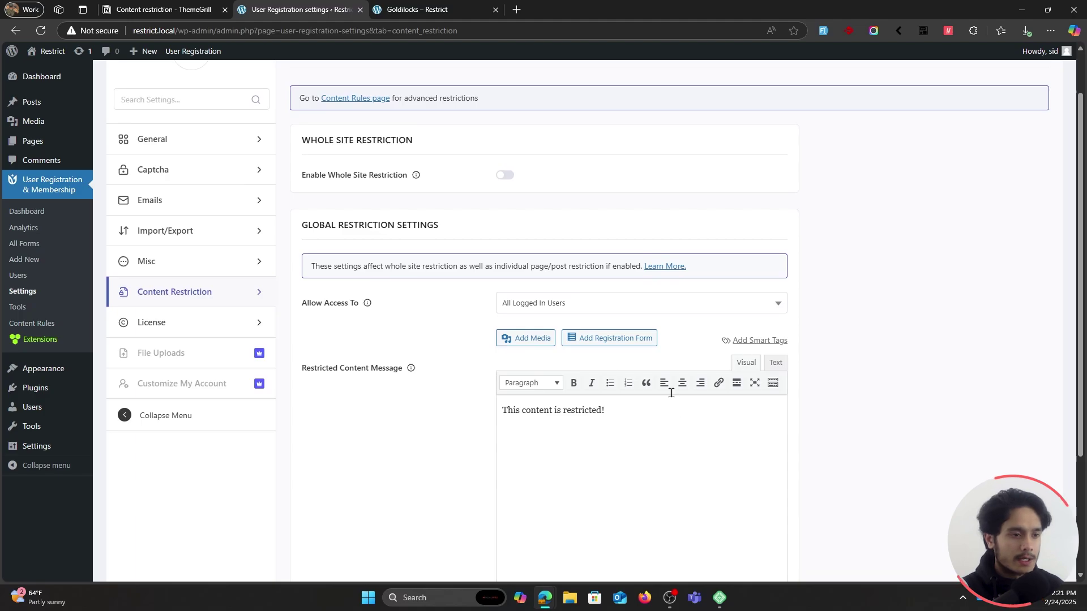
click(417, 9)
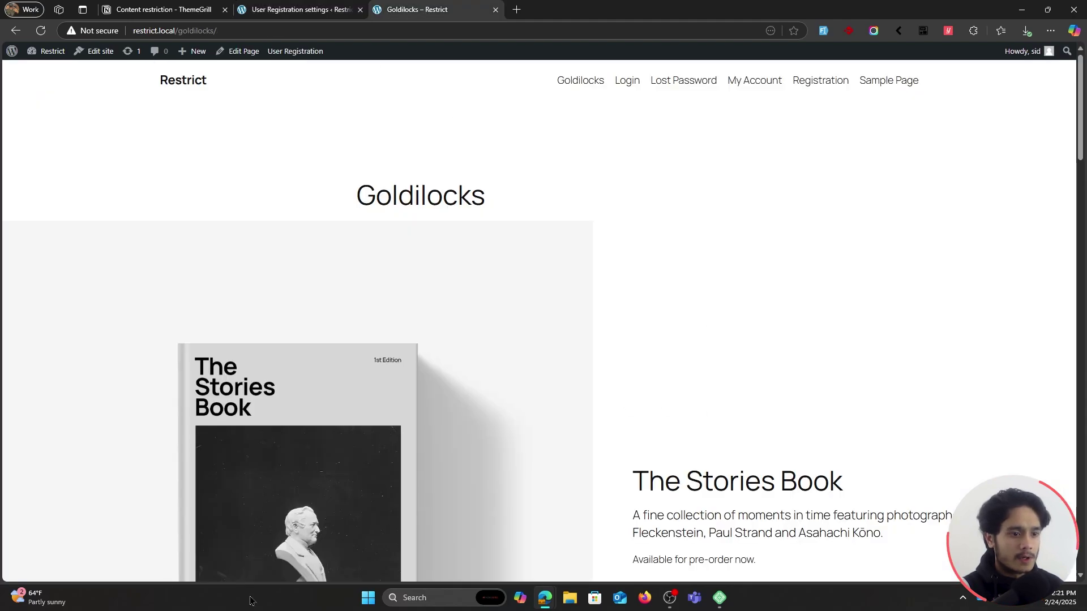
click(230, 51)
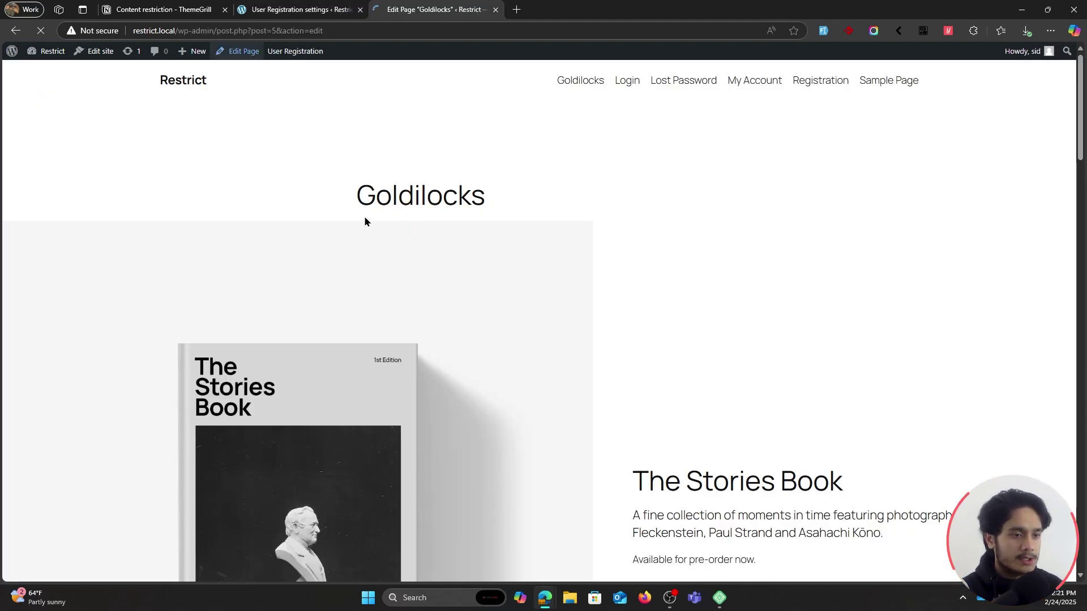
scroll(561, 403, down, 8)
scroll(561, 404, down, 15)
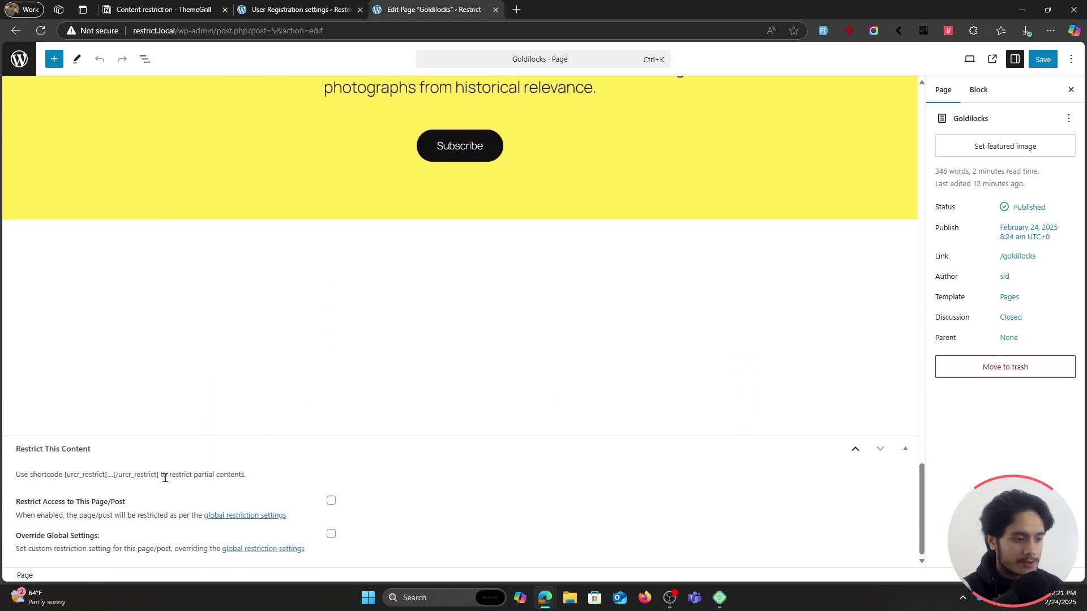
click(332, 502)
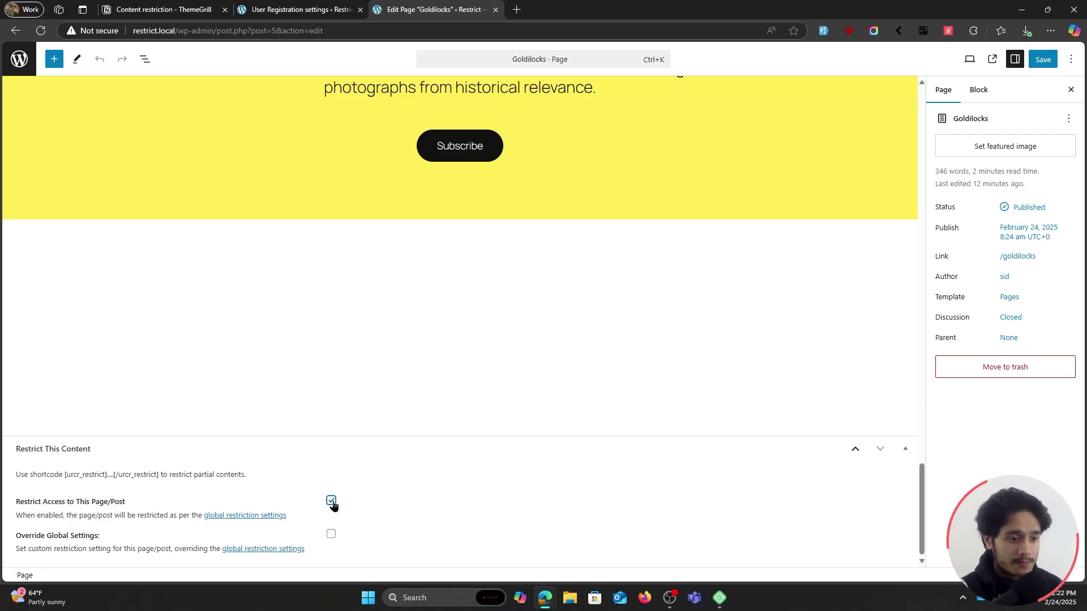
scroll(475, 395, up, 15)
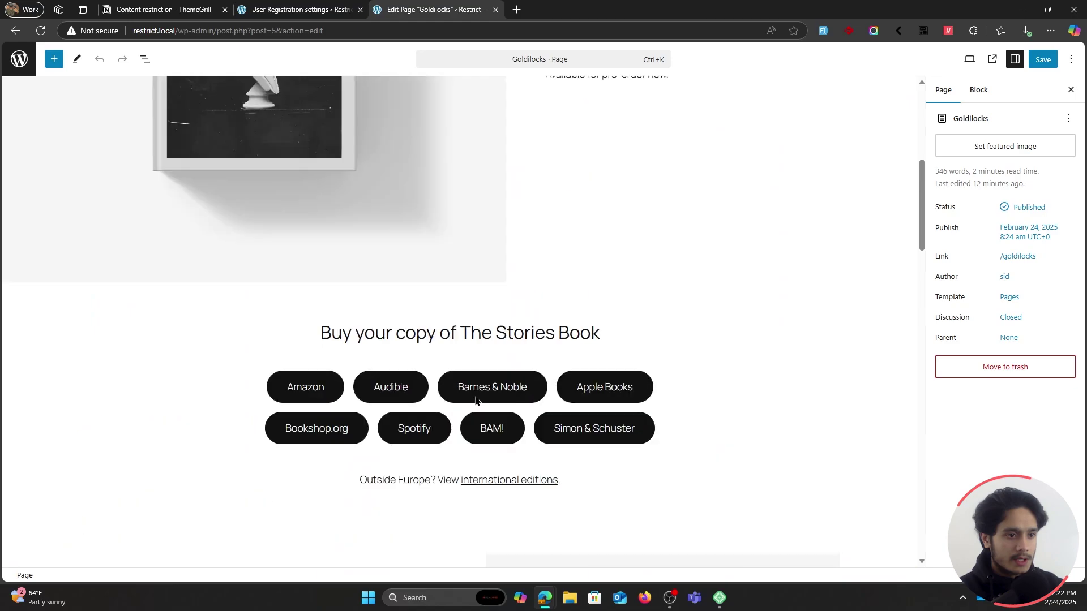
scroll(474, 399, up, 5)
click(303, 10)
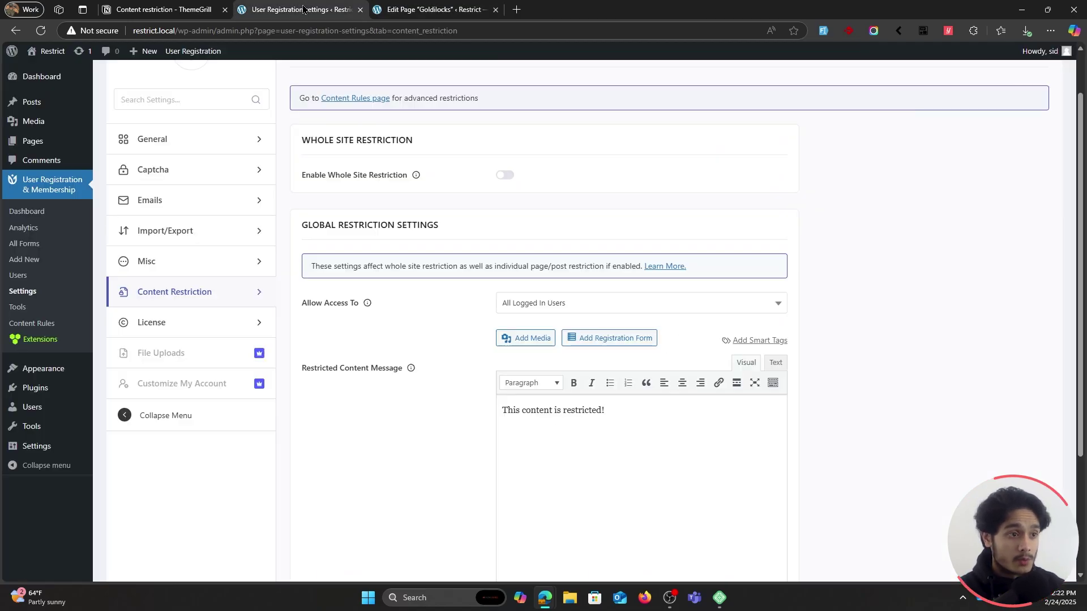
Close the page editor and create a new Access content rule named Goldilocks.
click(495, 10)
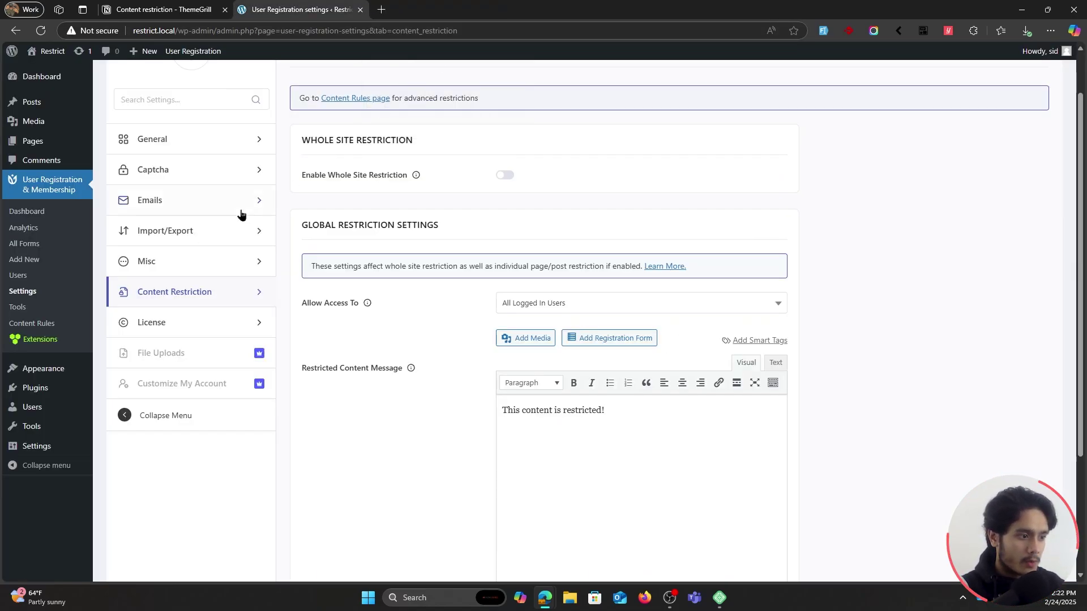
click(55, 325)
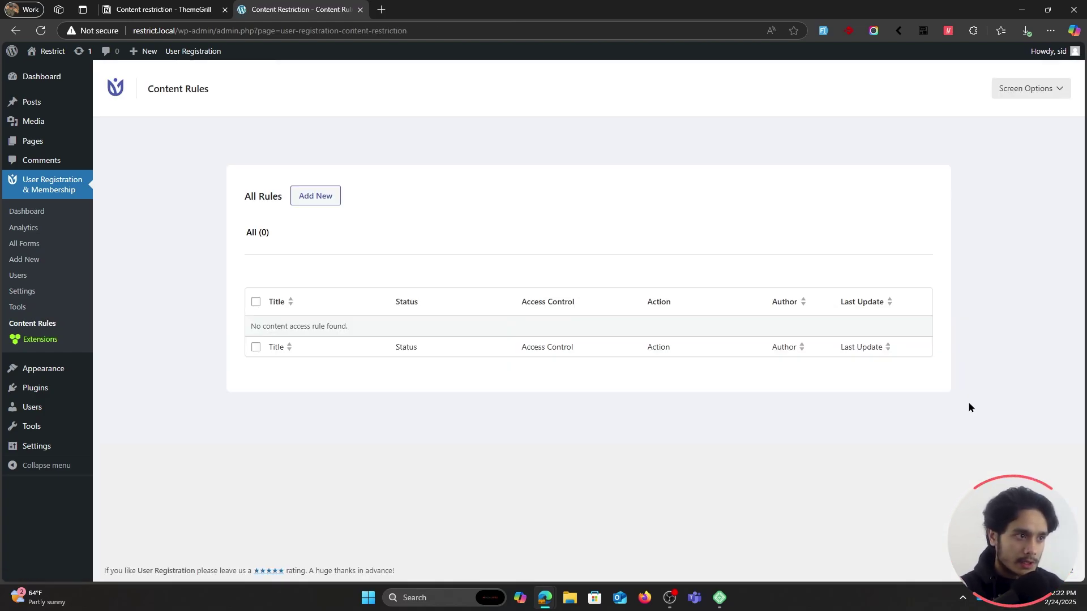
click(317, 199)
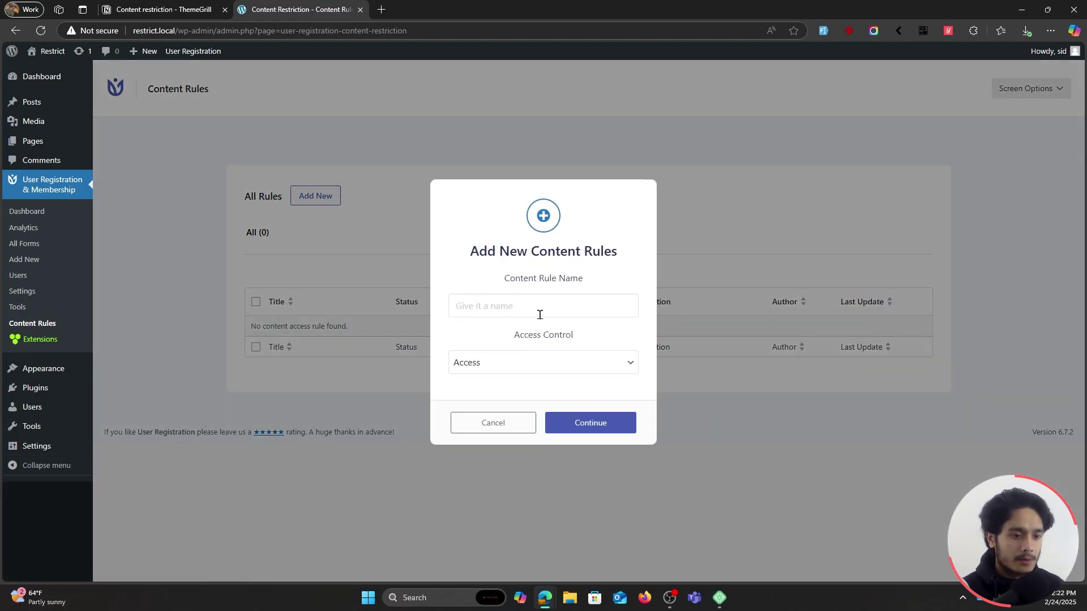
click(512, 365)
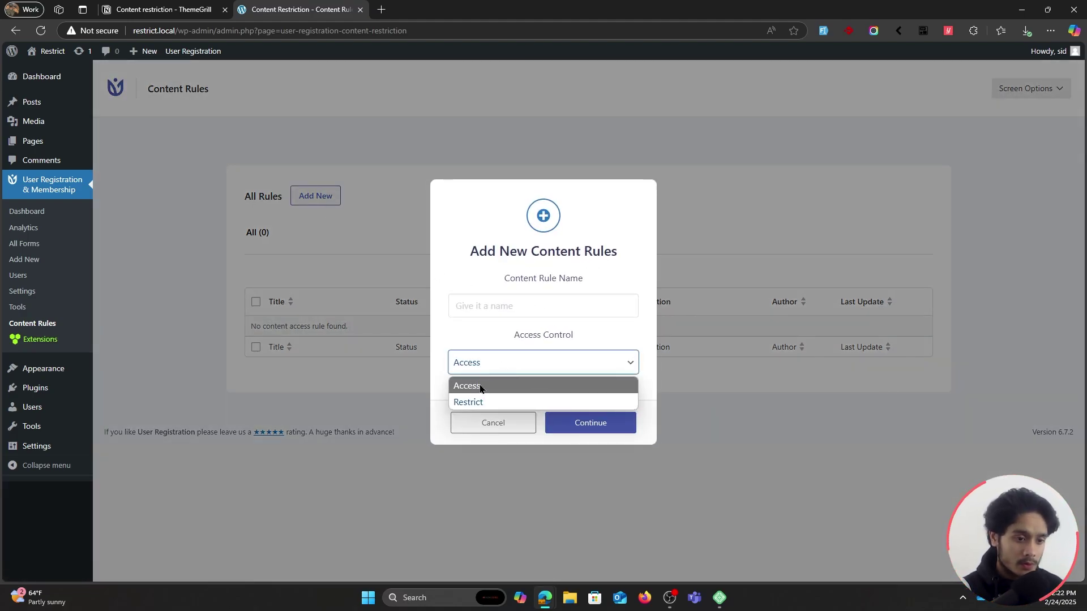
click(480, 389)
click(477, 307)
text(Goldilocks)
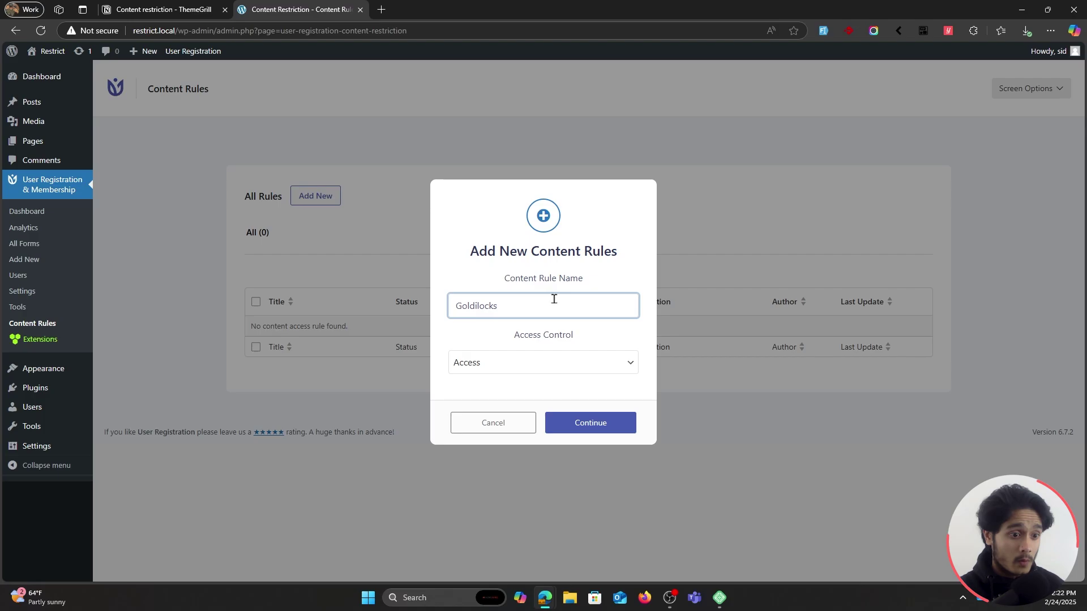
click(582, 422)
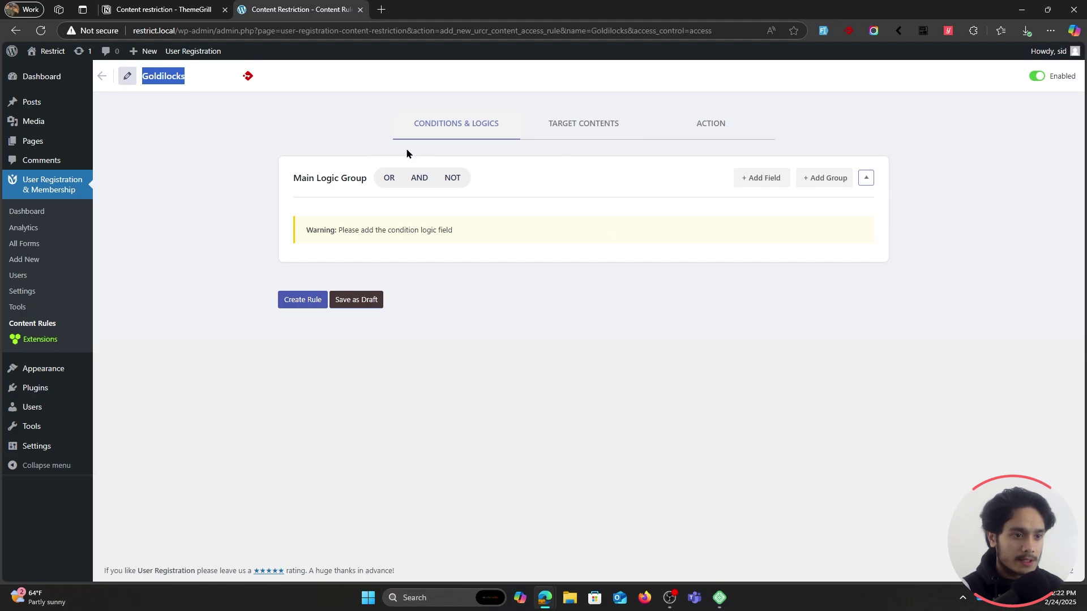
Browse the rule's Target Contents and Action tabs, then open the site front end in a new tab.
click(588, 127)
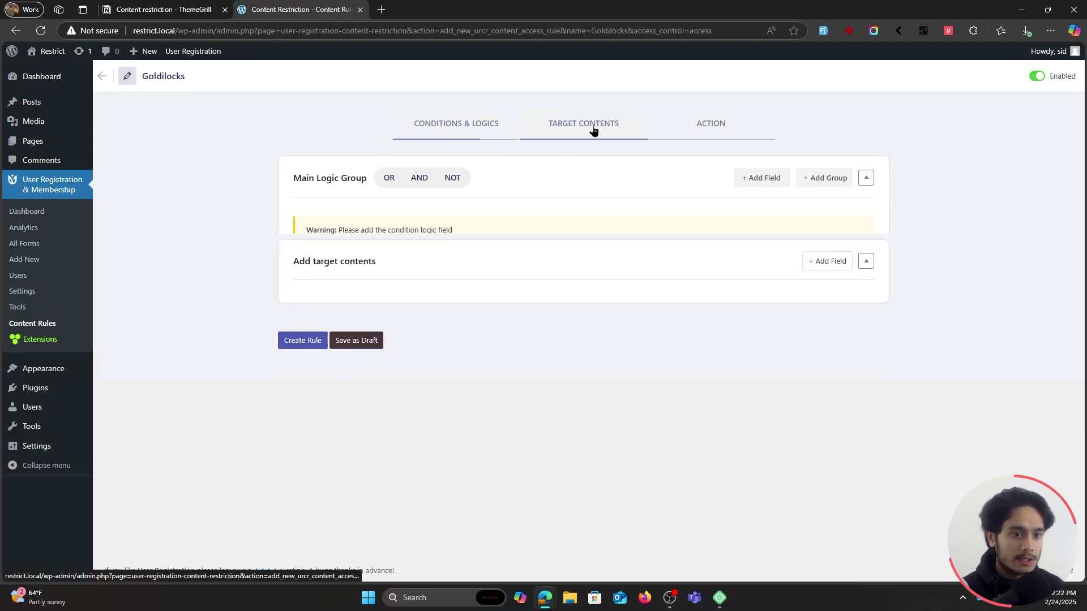
click(718, 127)
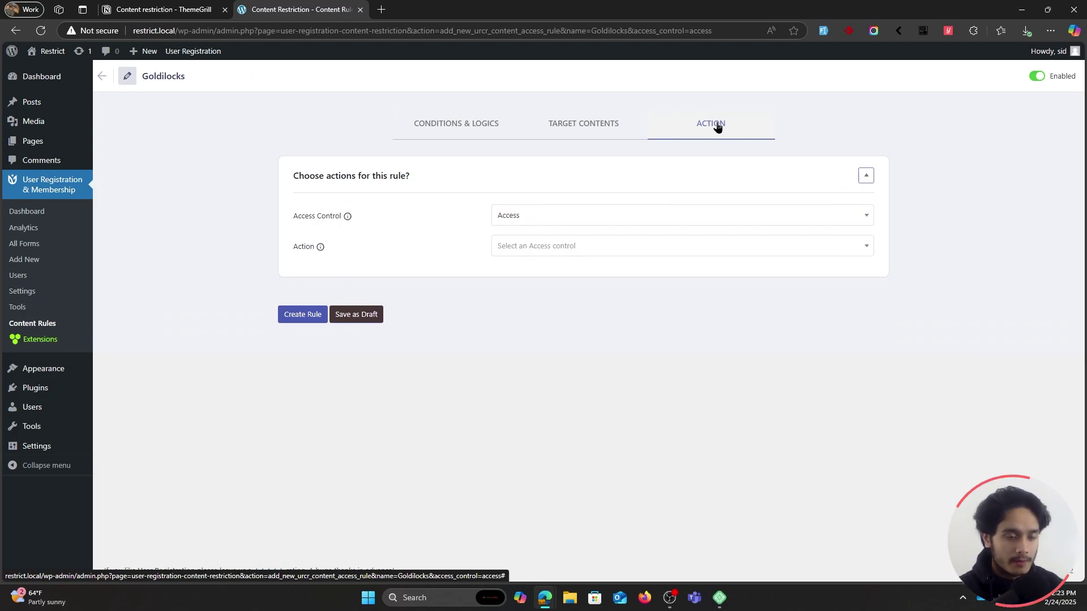
click(464, 138)
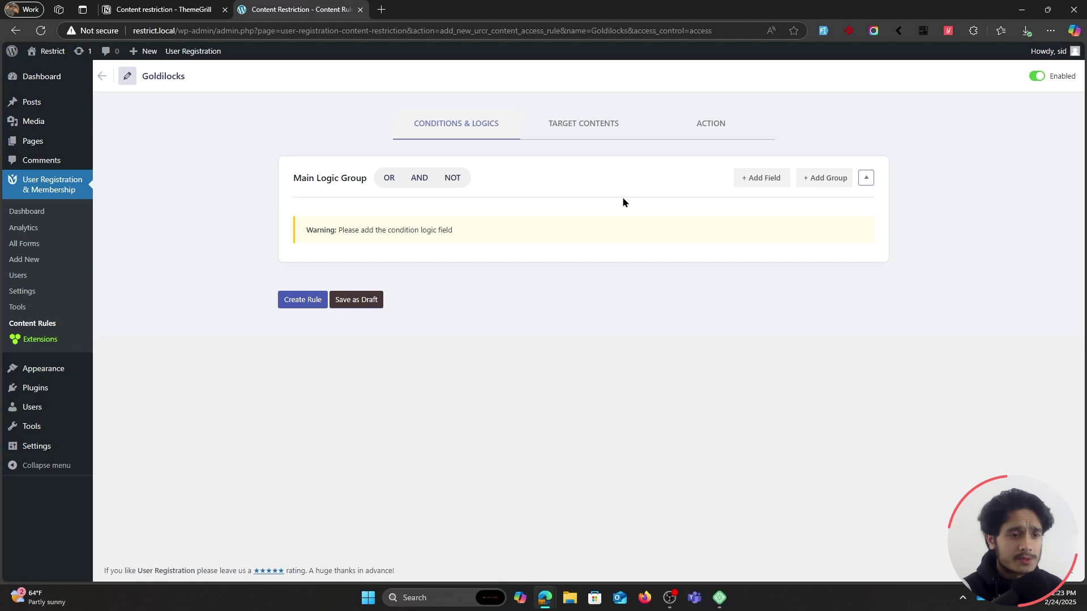
mouse_move(50, 52)
middle_click(47, 72)
Check the Goldilocks page on the site, then add a User State condition set to Logged In.
click(391, 9)
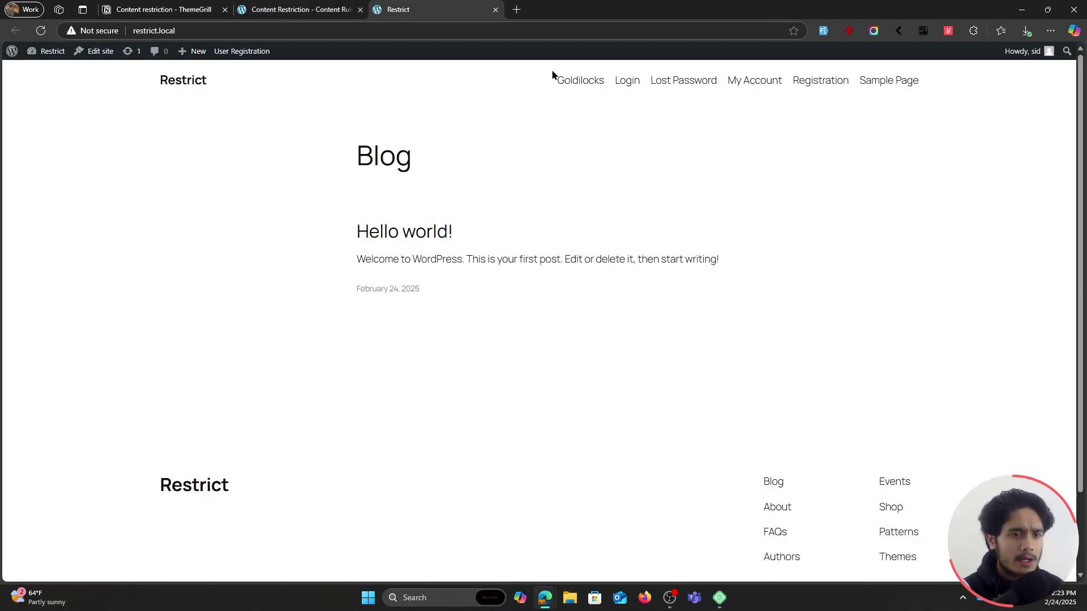
click(566, 80)
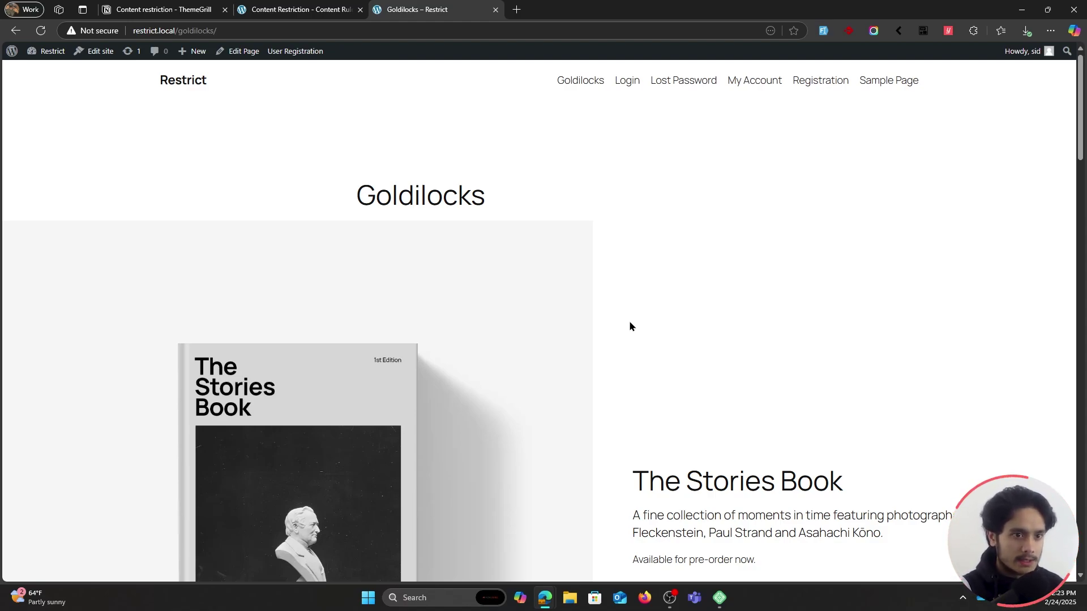
click(297, 9)
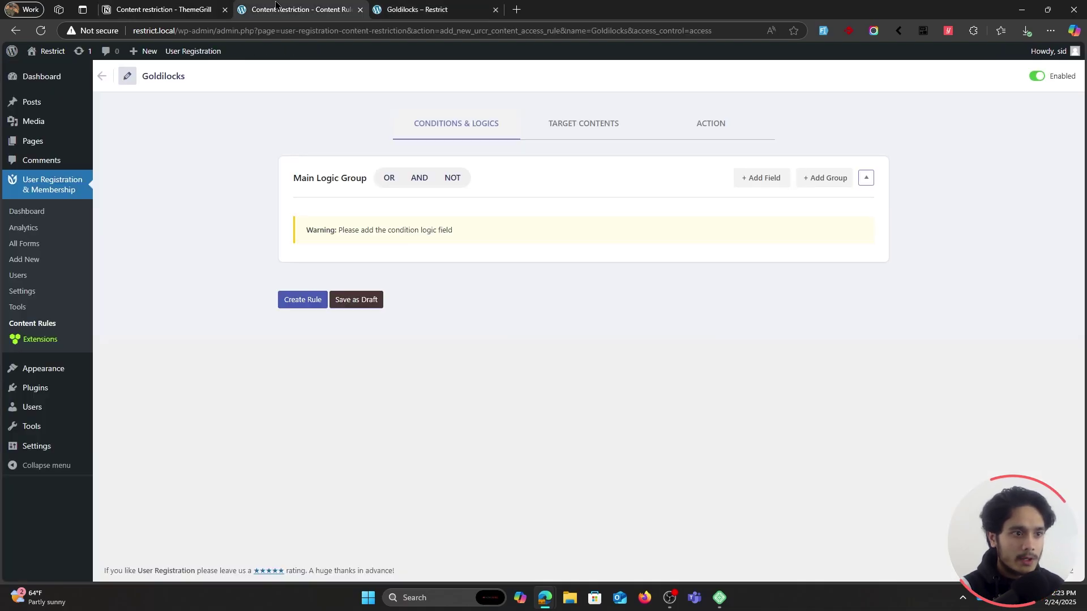
click(758, 185)
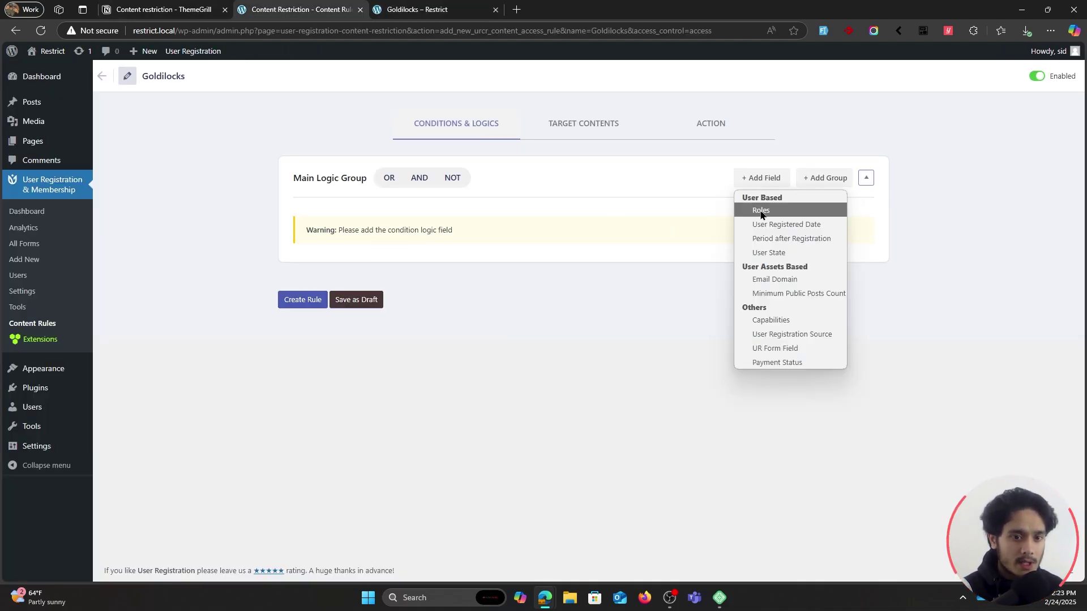
click(785, 254)
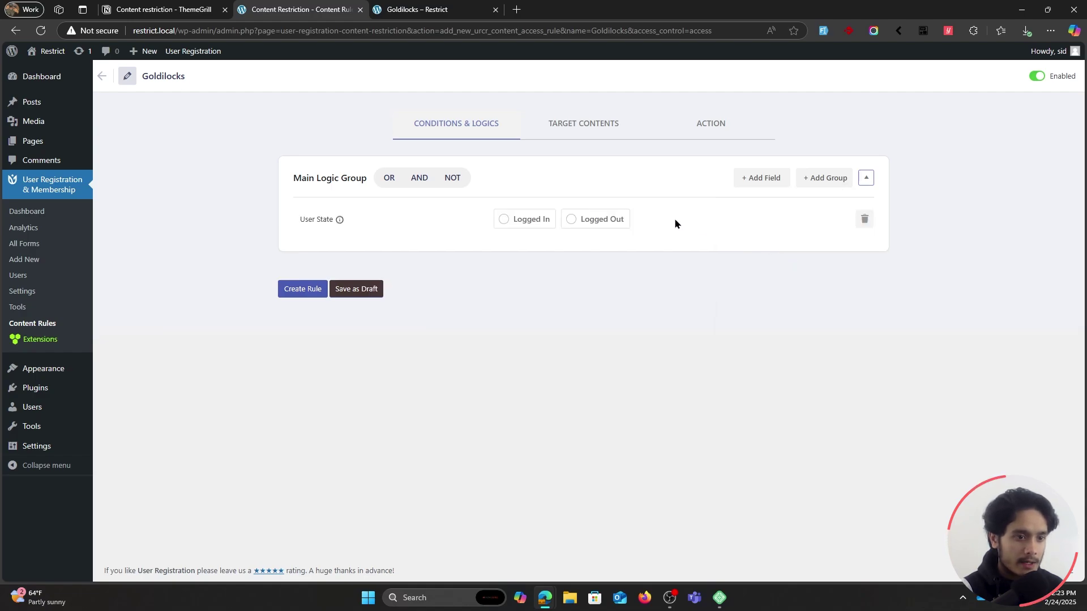
click(519, 223)
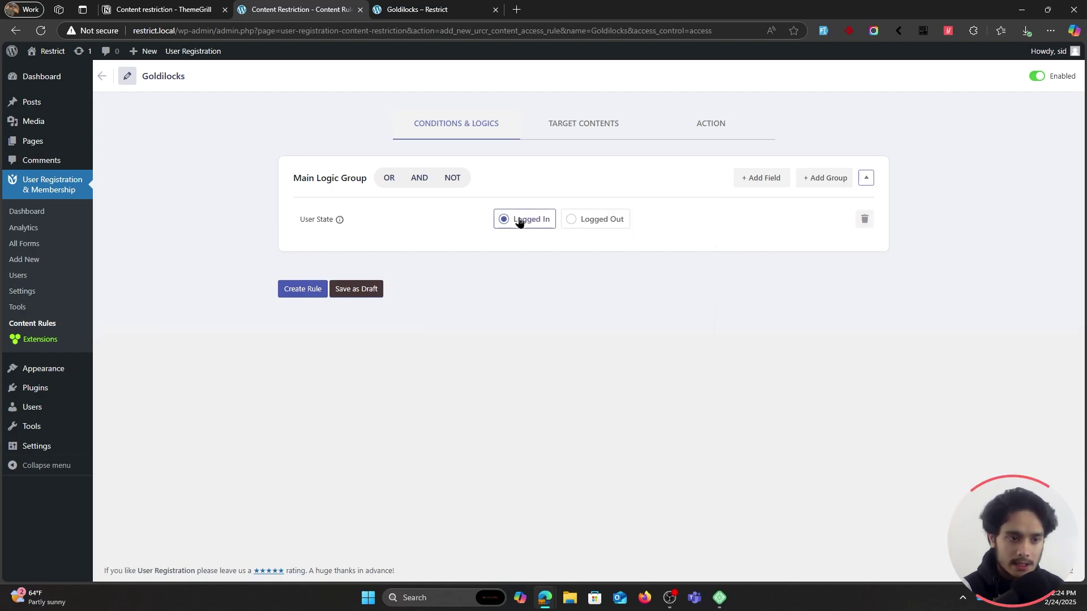
Target the Goldilocks page with a Pick Pages field in Target Contents.
click(584, 138)
click(821, 181)
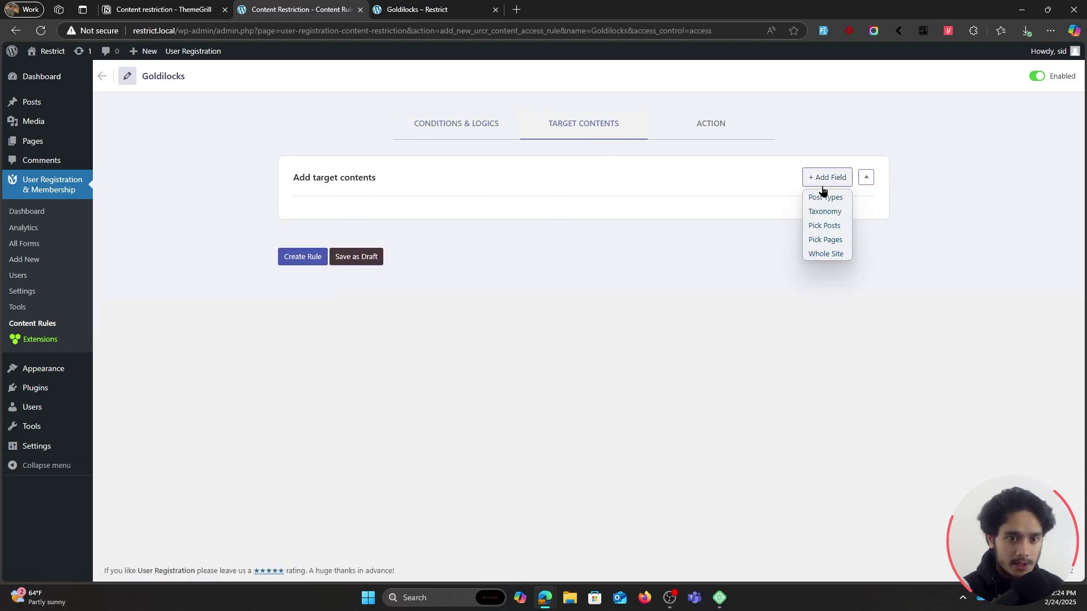
click(832, 239)
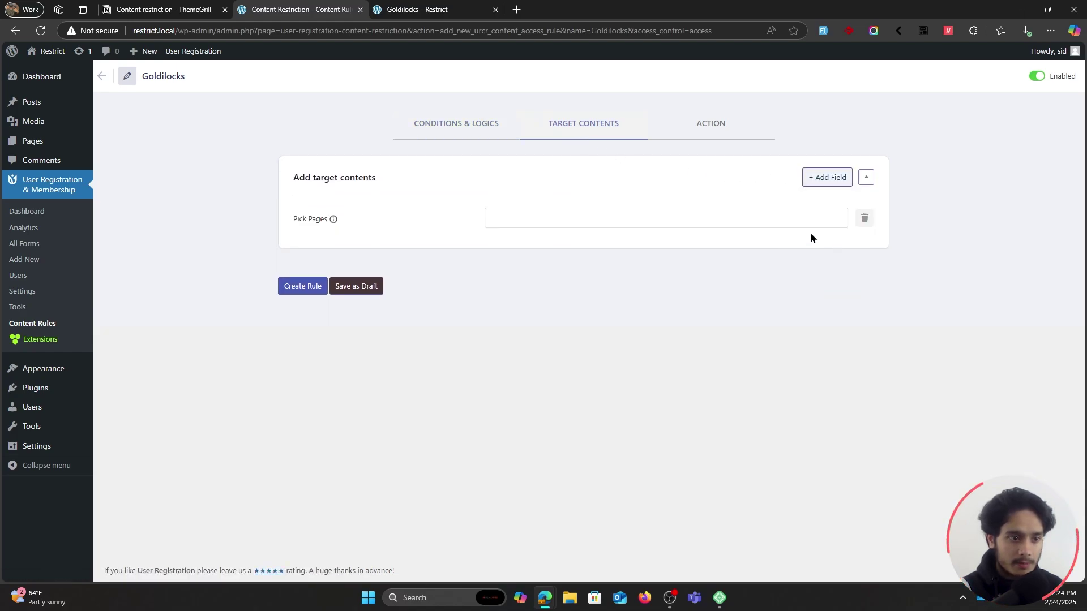
click(560, 217)
click(550, 259)
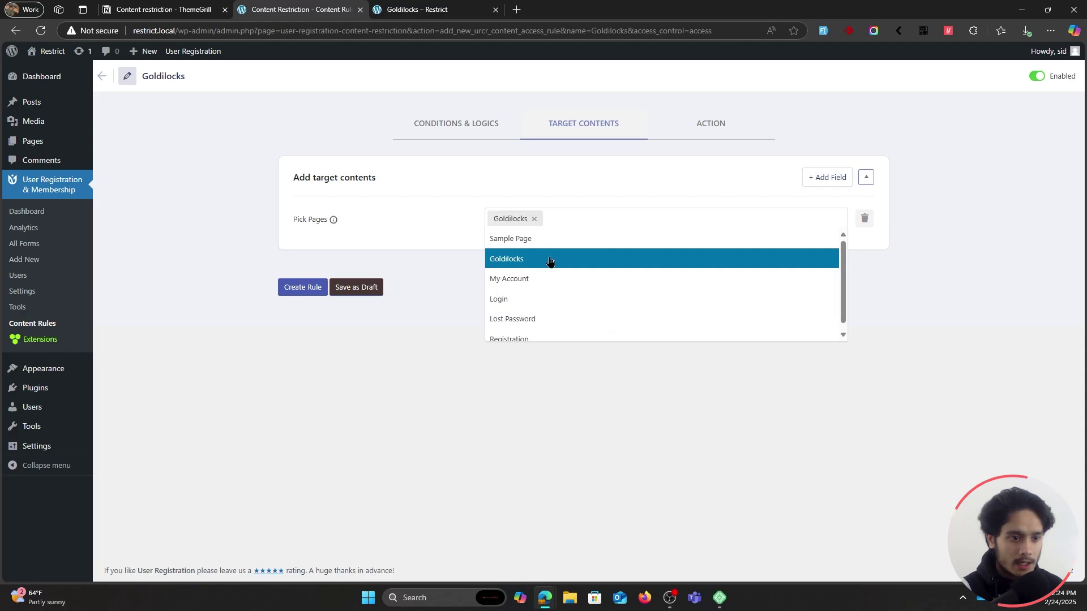
click(707, 127)
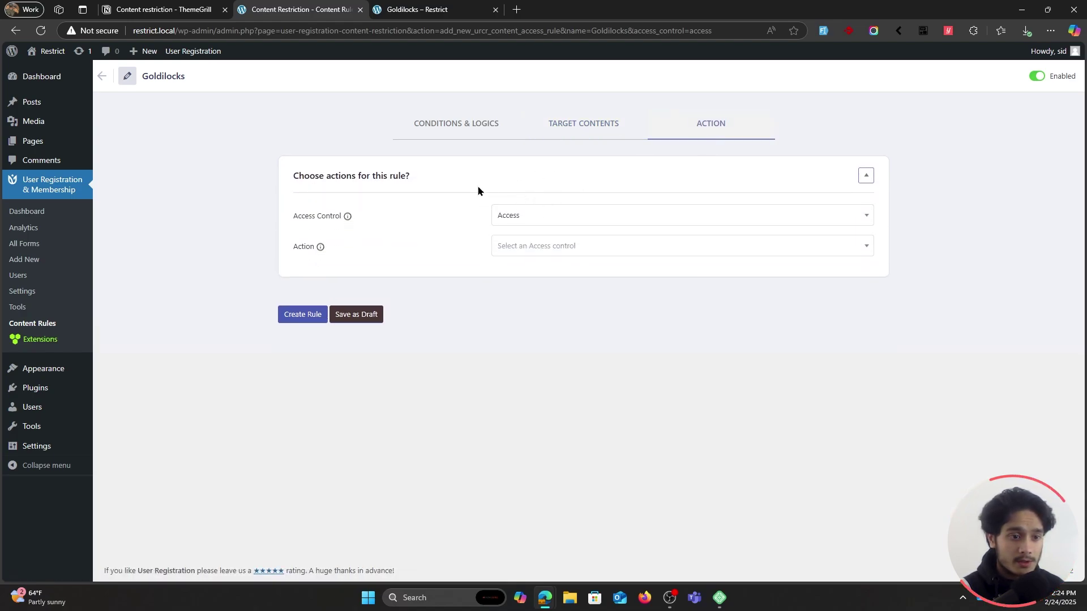
Set the Goldilocks rule's action to Show Message and create the rule.
click(475, 133)
click(560, 137)
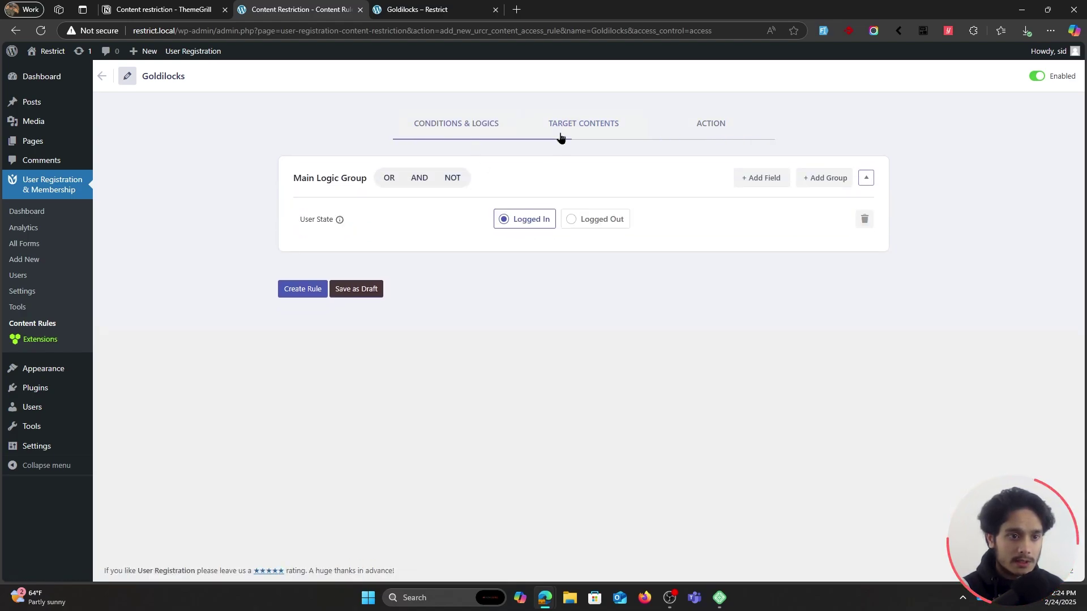
click(702, 130)
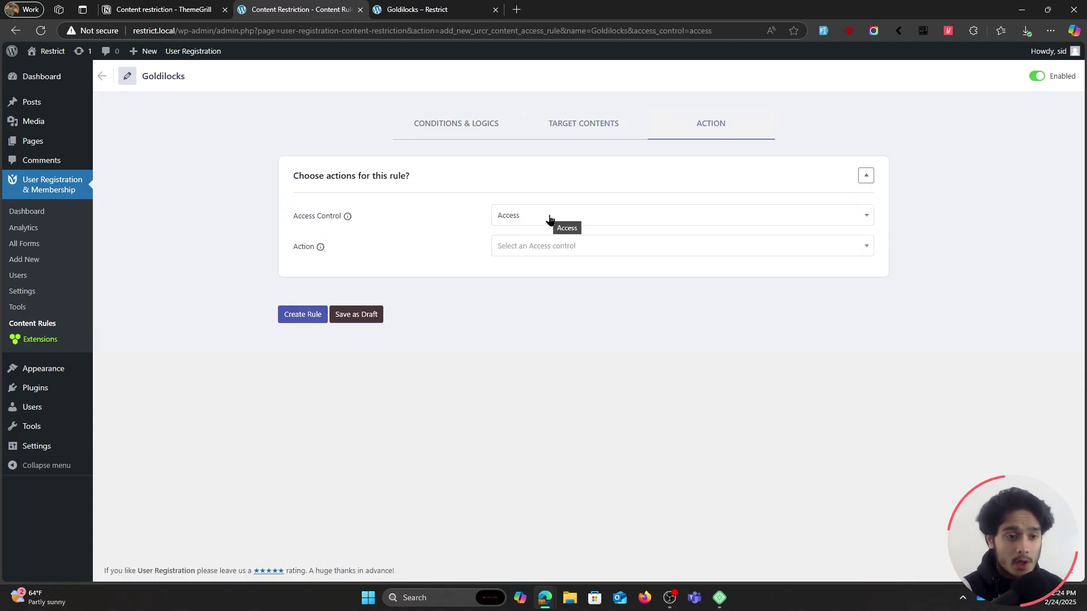
click(550, 244)
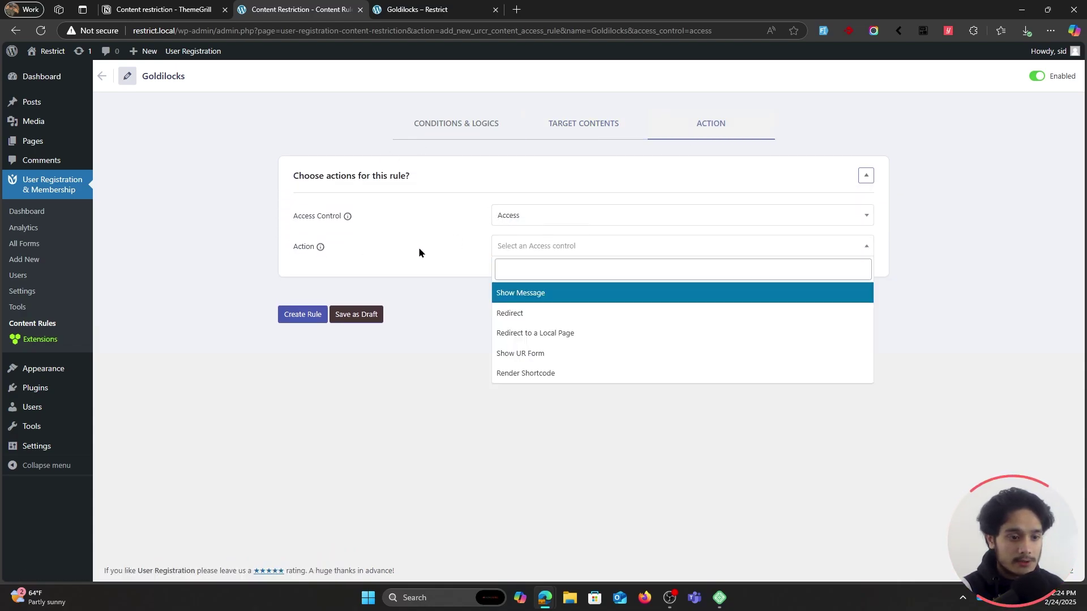
click(532, 295)
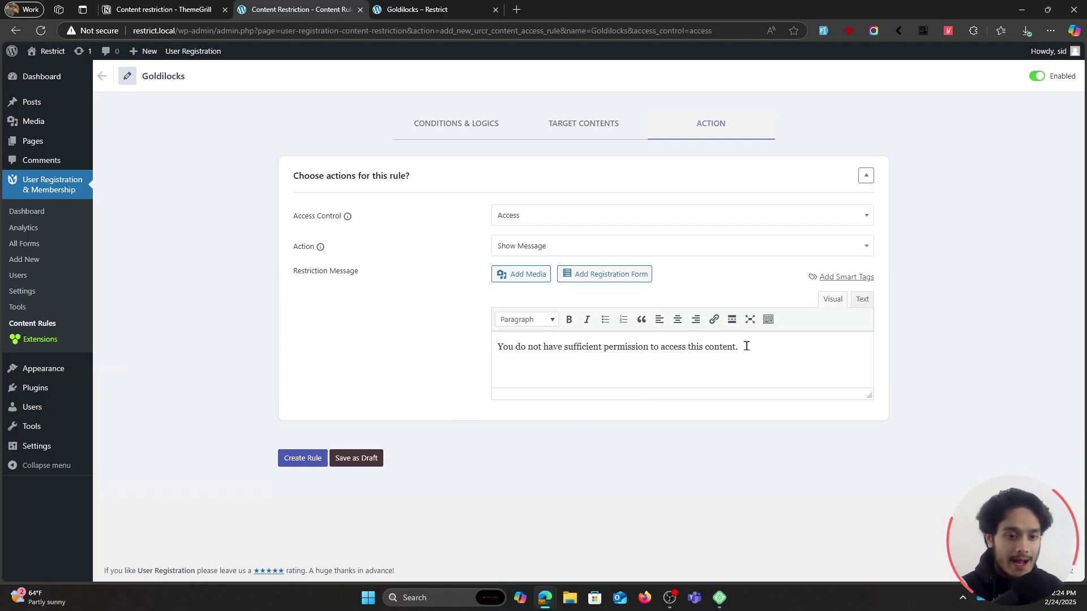
click(302, 458)
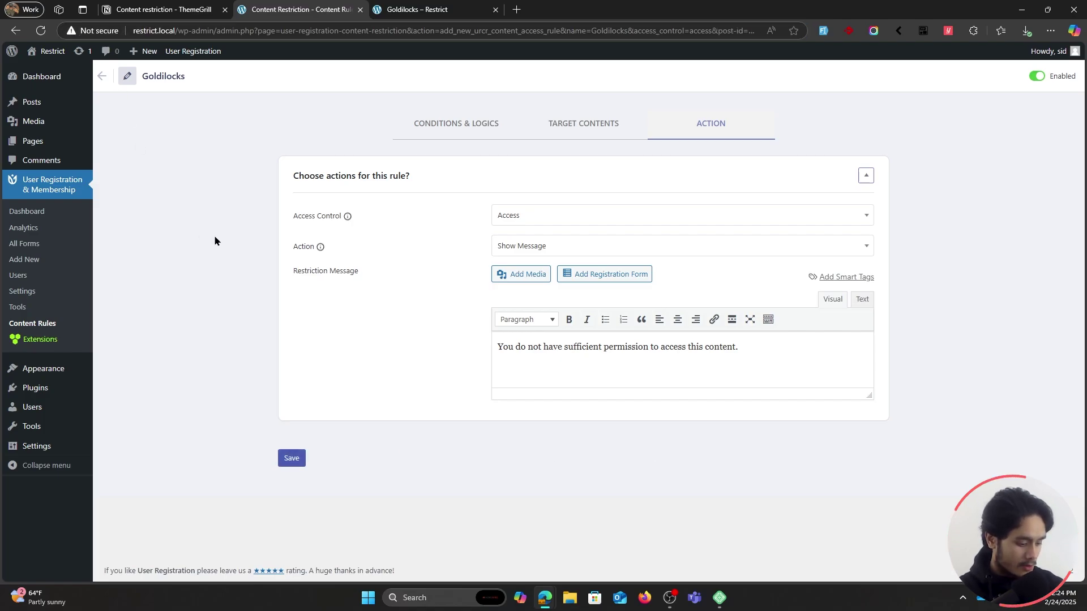
Load restrict.local in a new InPrivate window.
key(ctrl+shift+n)
text(http://restrict.local/)
key(Return)
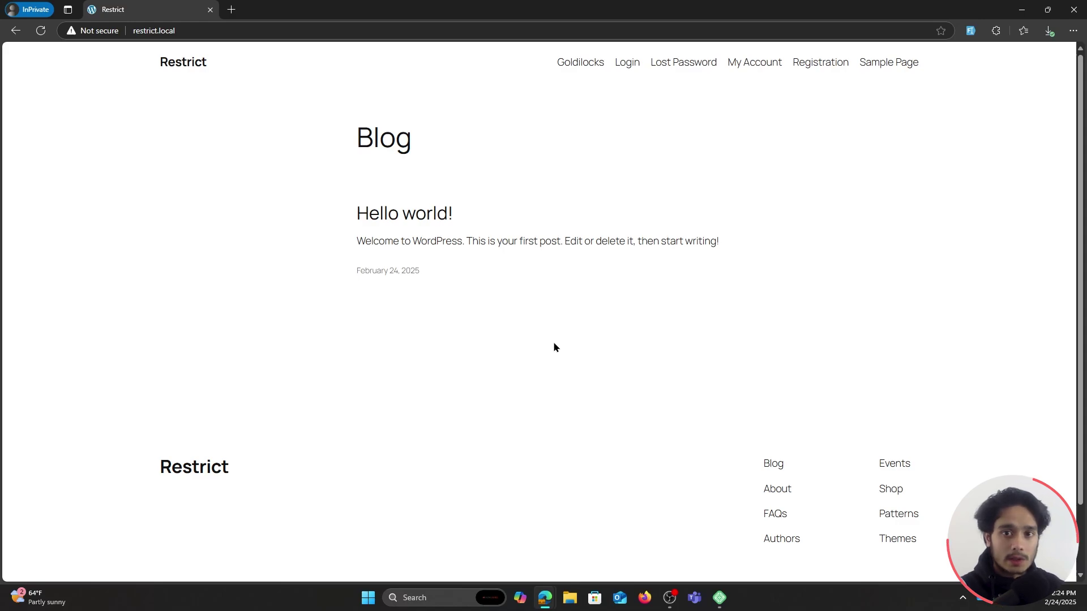
Check the Goldilocks page shows the permission message, close the private window, and reopen the conditions.
click(580, 63)
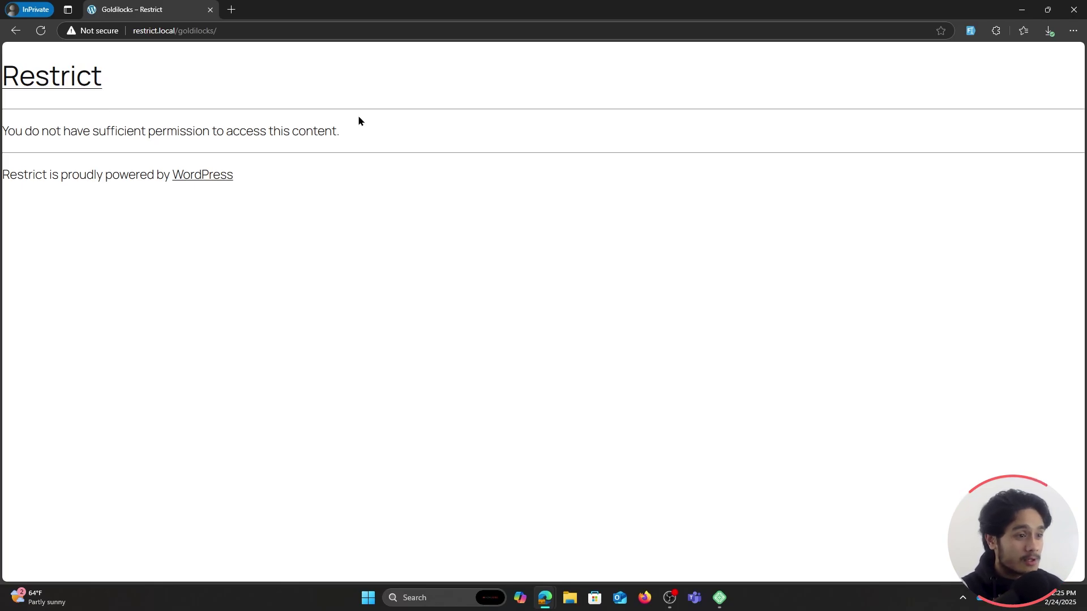
double_click(469, 6)
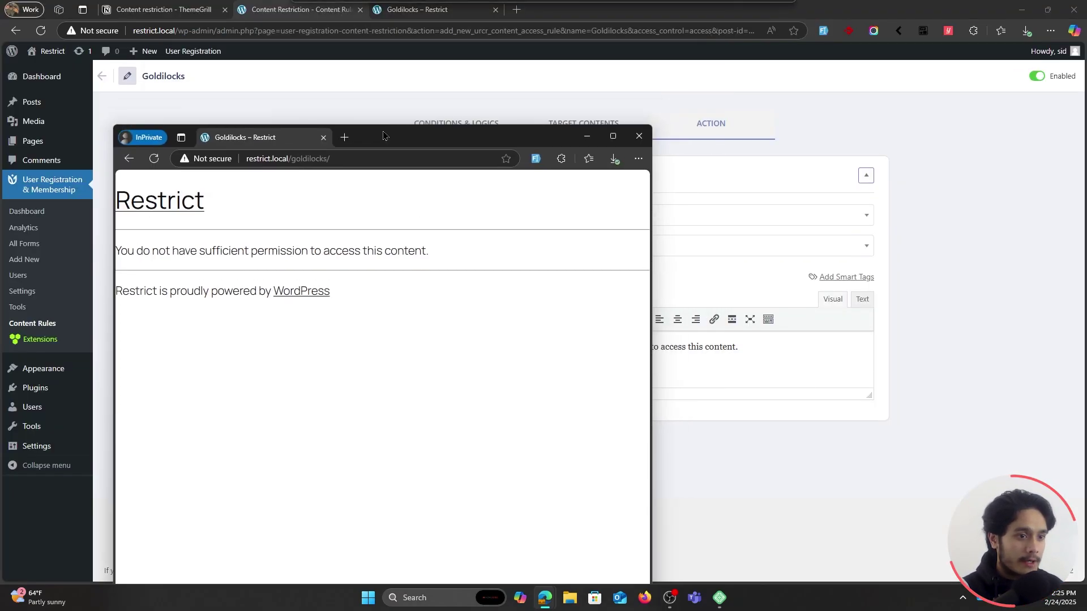
click(639, 136)
click(583, 125)
click(453, 128)
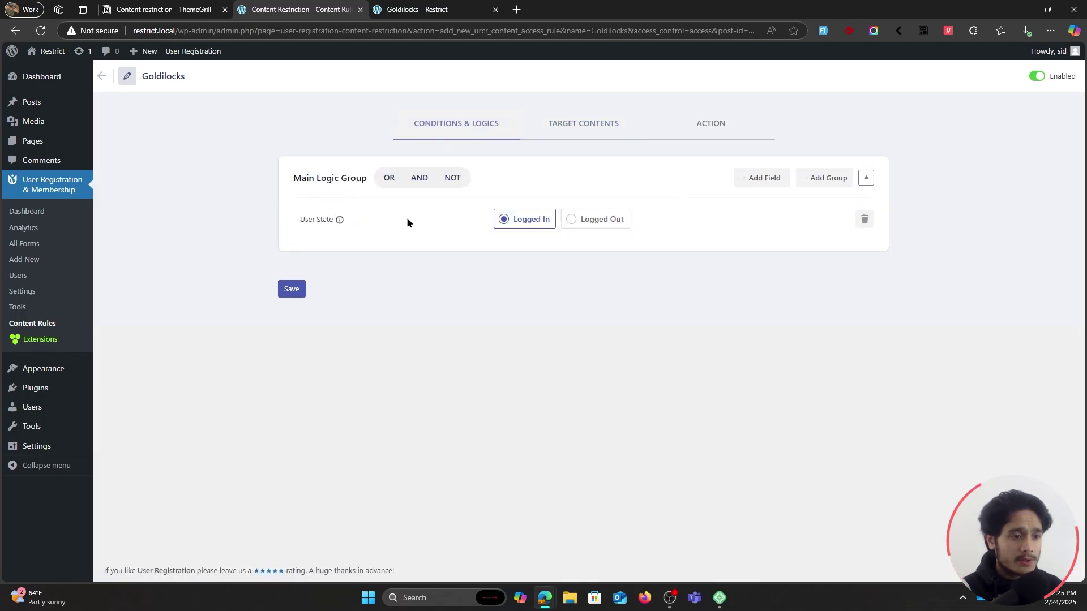
Delete the User State condition and add a Roles condition set to Contributor.
click(864, 219)
click(513, 383)
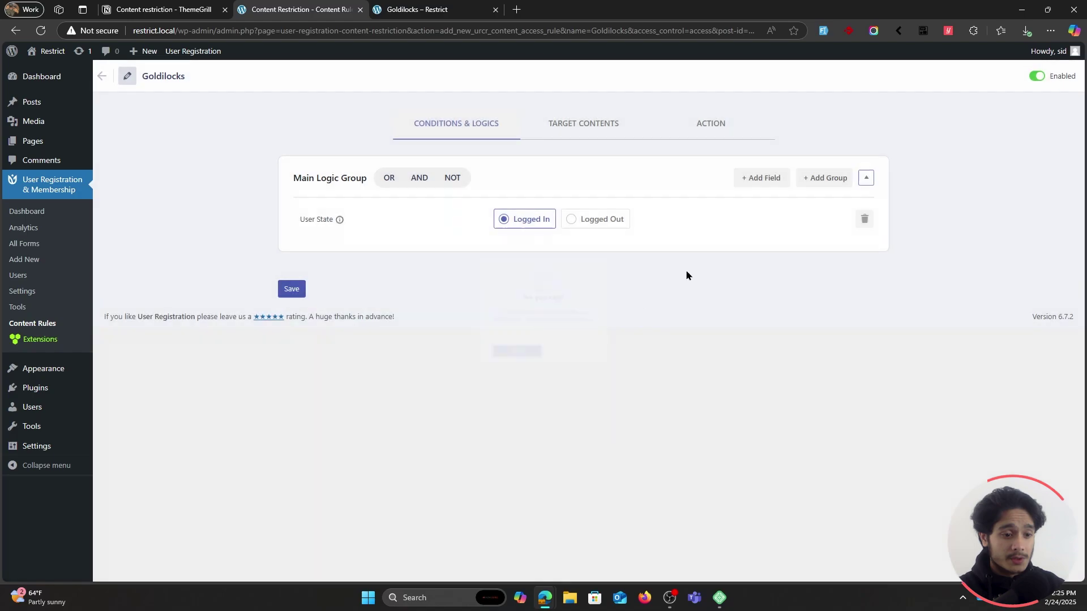
click(759, 185)
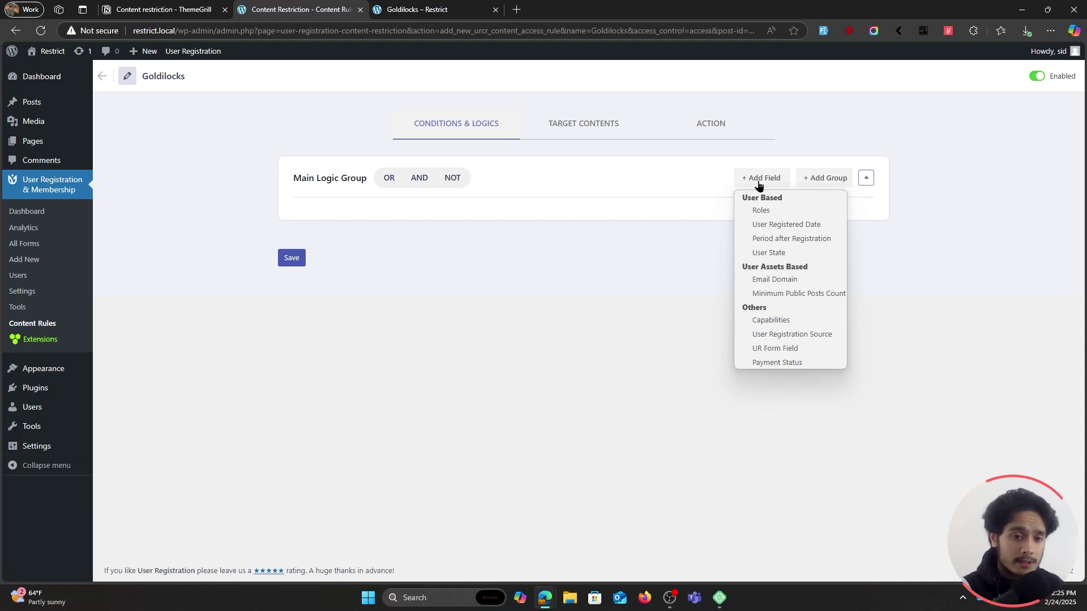
click(775, 211)
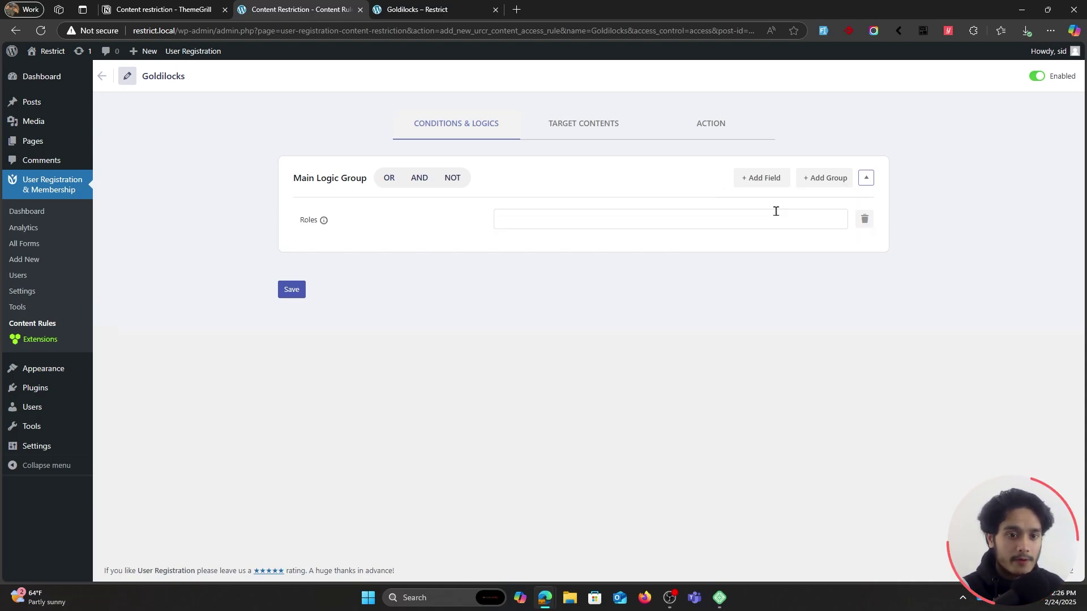
click(673, 212)
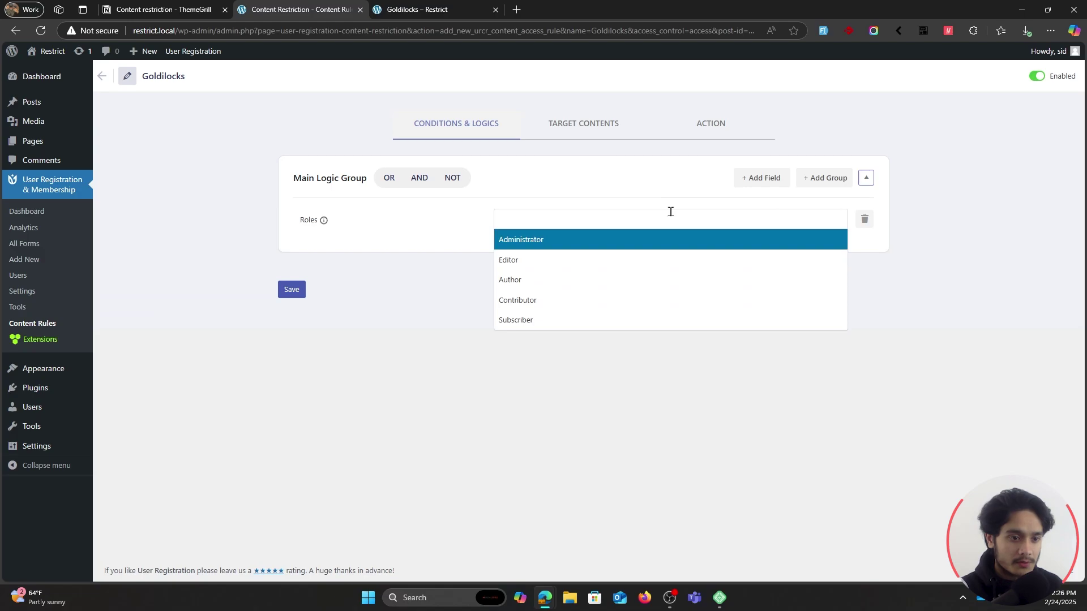
click(559, 301)
click(496, 174)
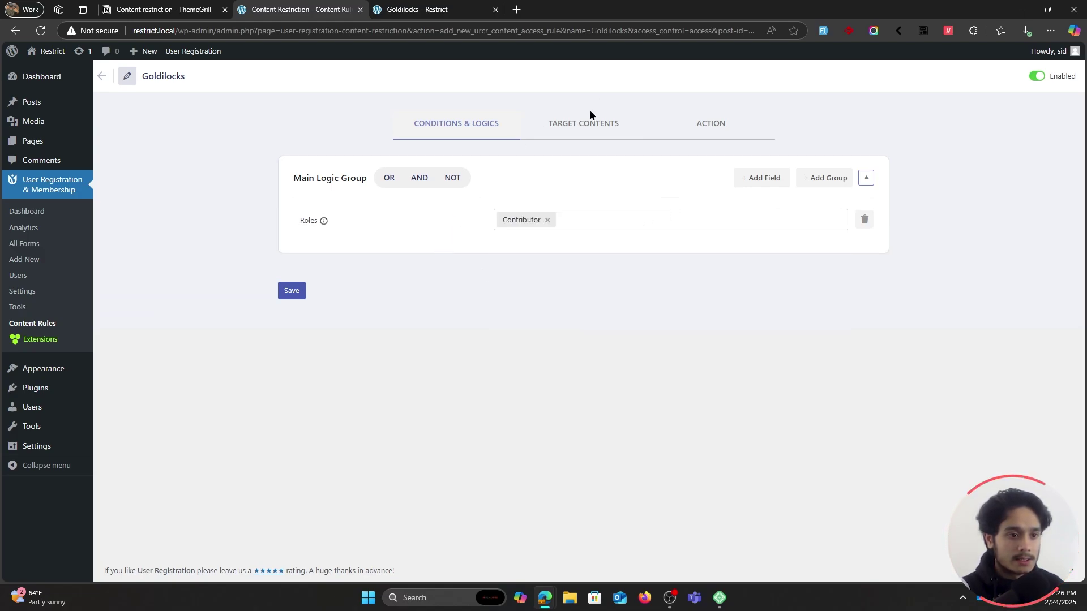
Confirm the rule still targets the Goldilocks page.
click(575, 128)
click(475, 123)
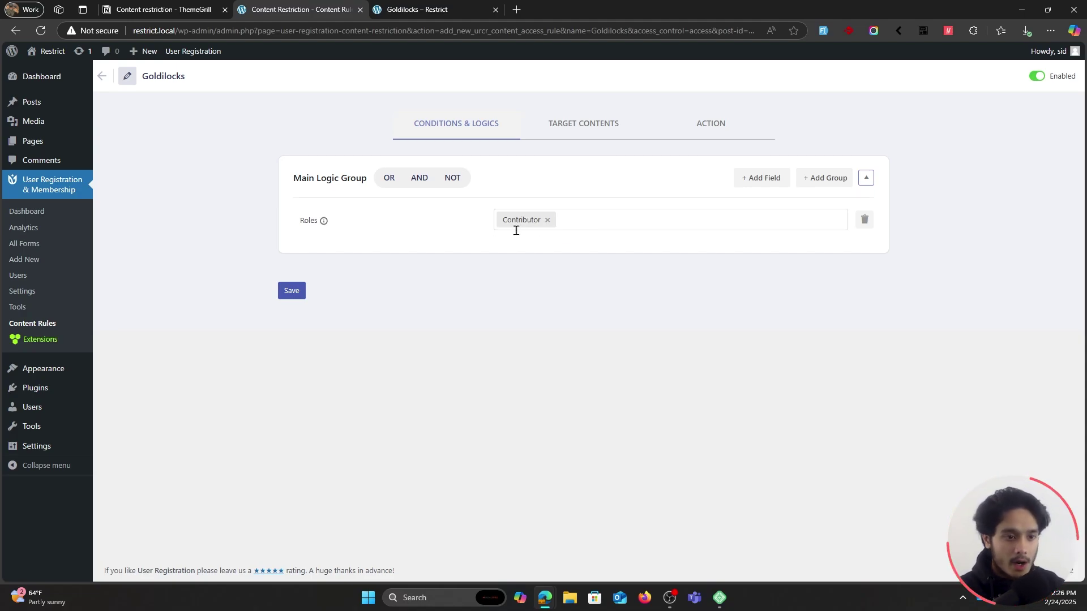
click(577, 132)
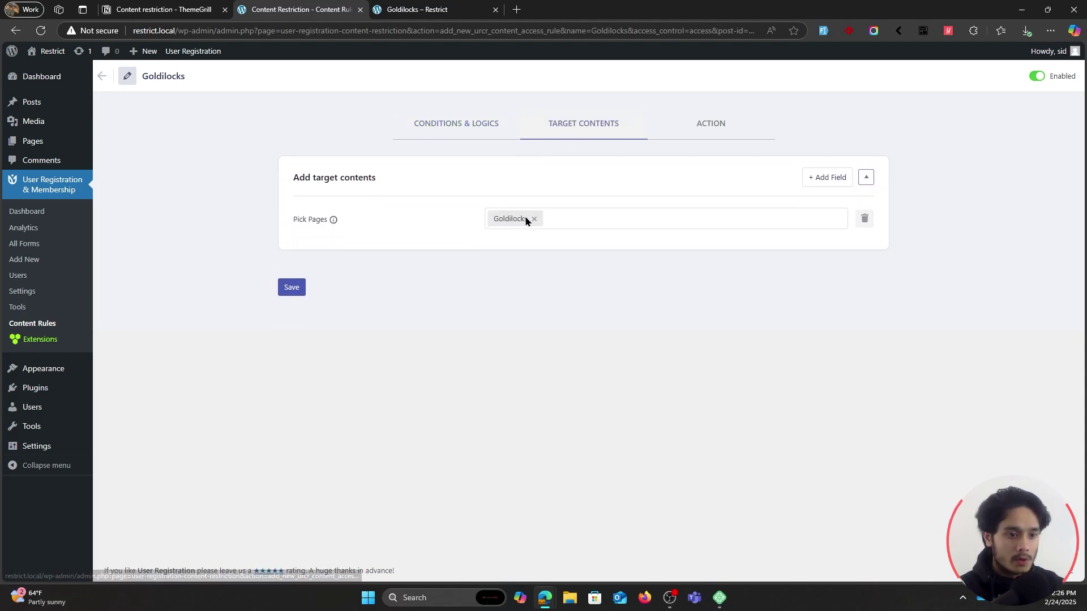
Paste the [user_registration_login] shortcode under the restriction message, save the rule, and switch windows.
click(726, 126)
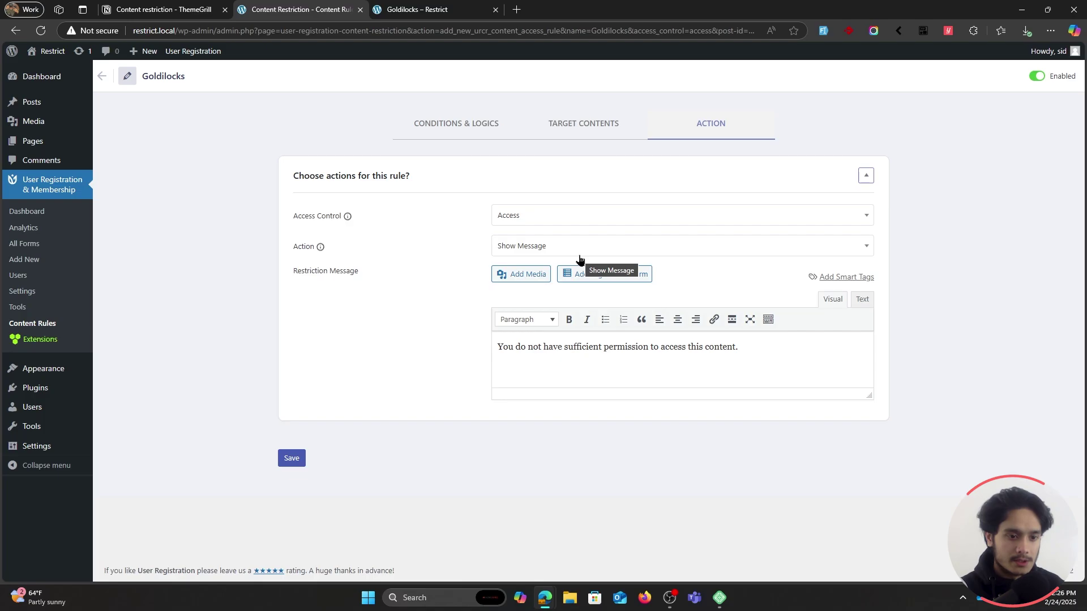
click(764, 348)
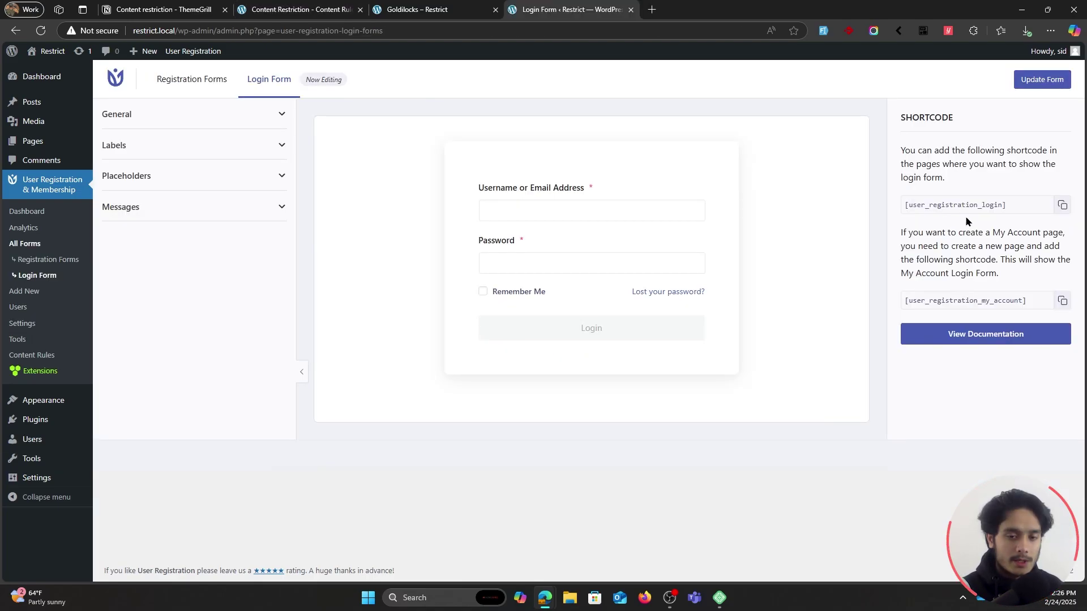
click(1017, 210)
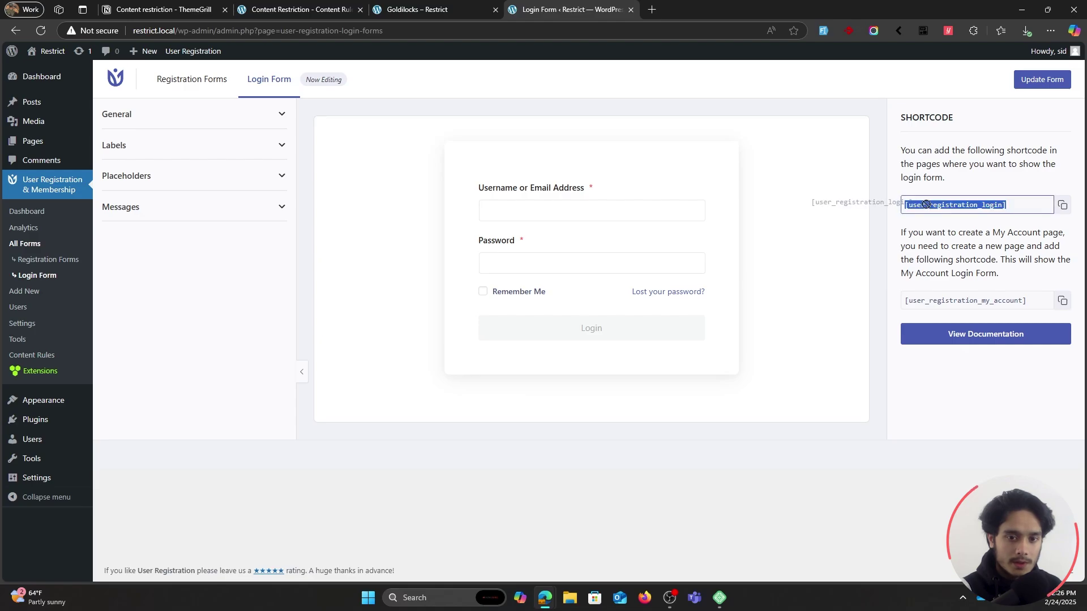
click(1063, 205)
click(436, 10)
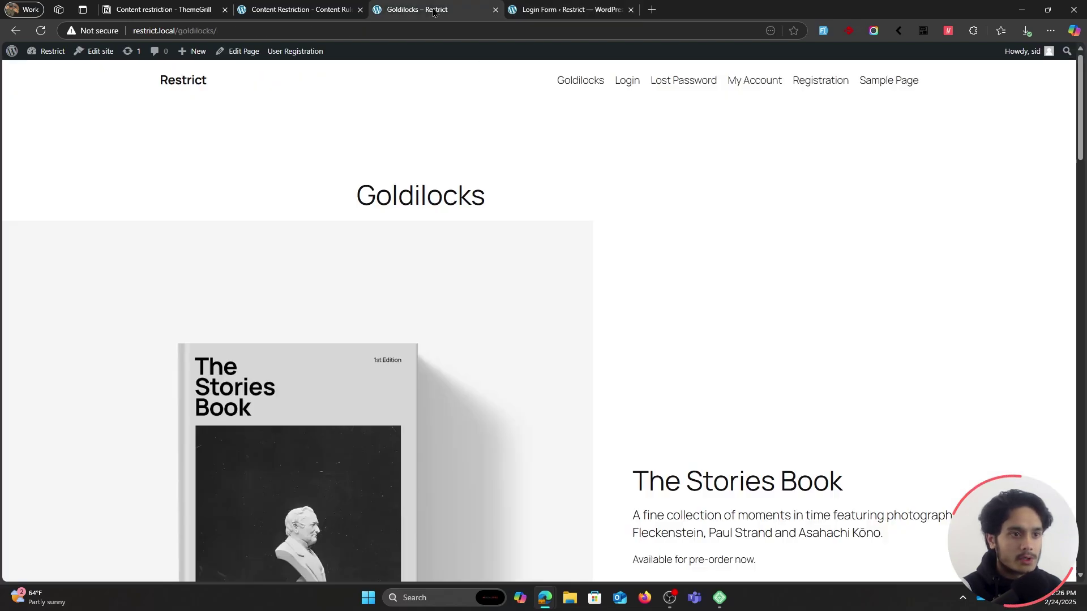
click(283, 9)
key(ctrl+v)
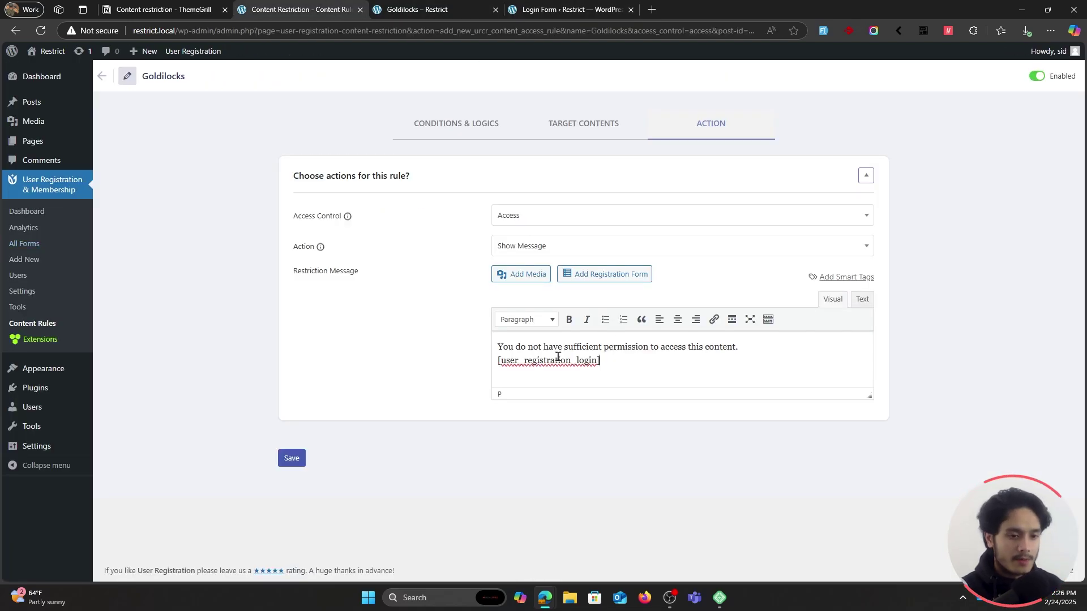
click(292, 458)
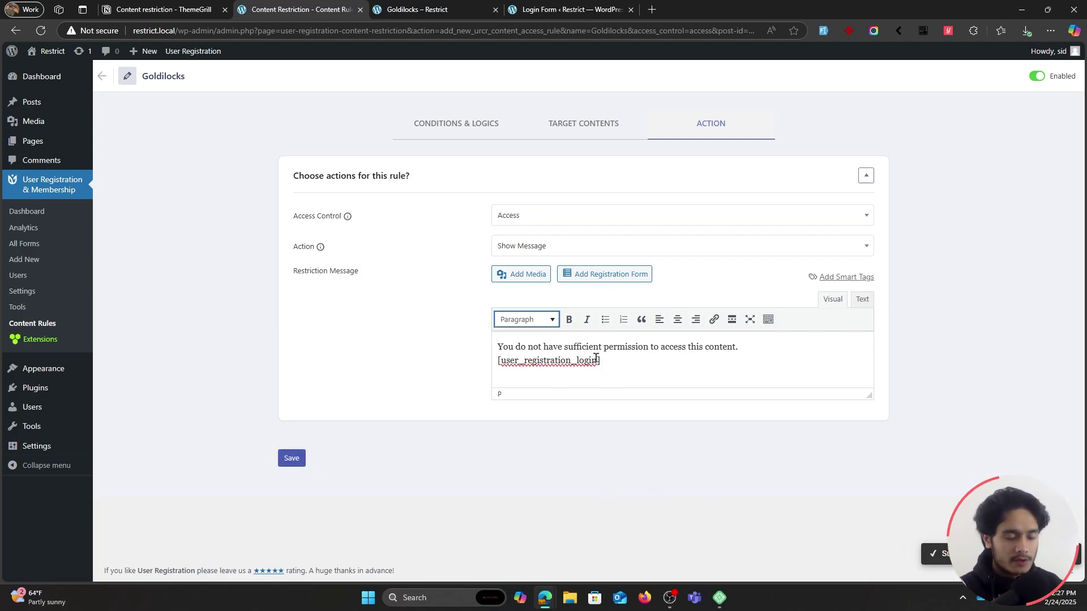
key(alt+Tab)
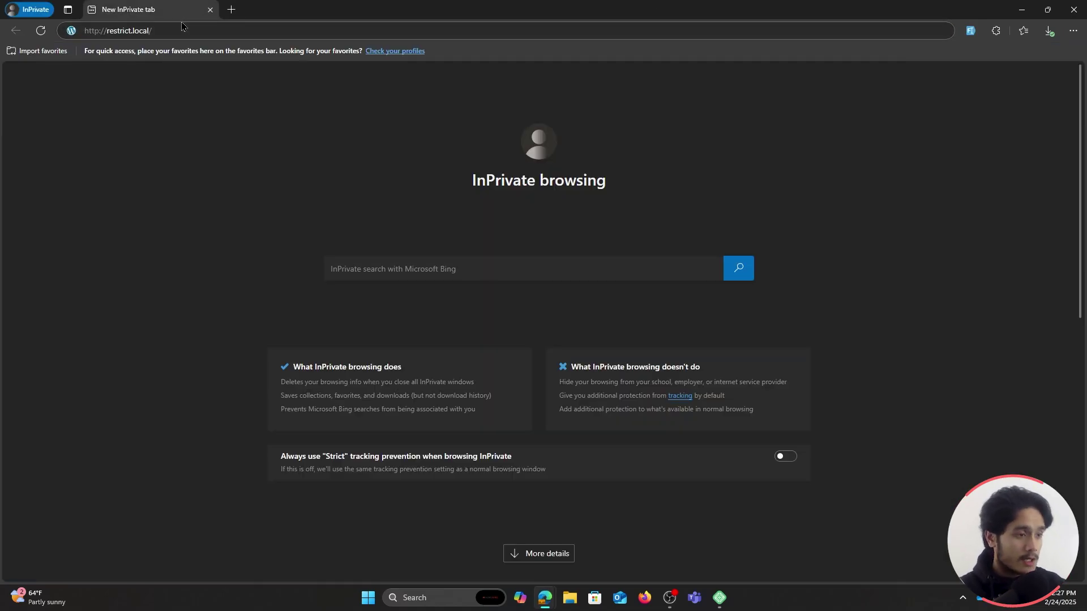
Load restrict.local privately, confirm Goldilocks shows a login form, then return to the rule editor.
click(184, 30)
key(Return)
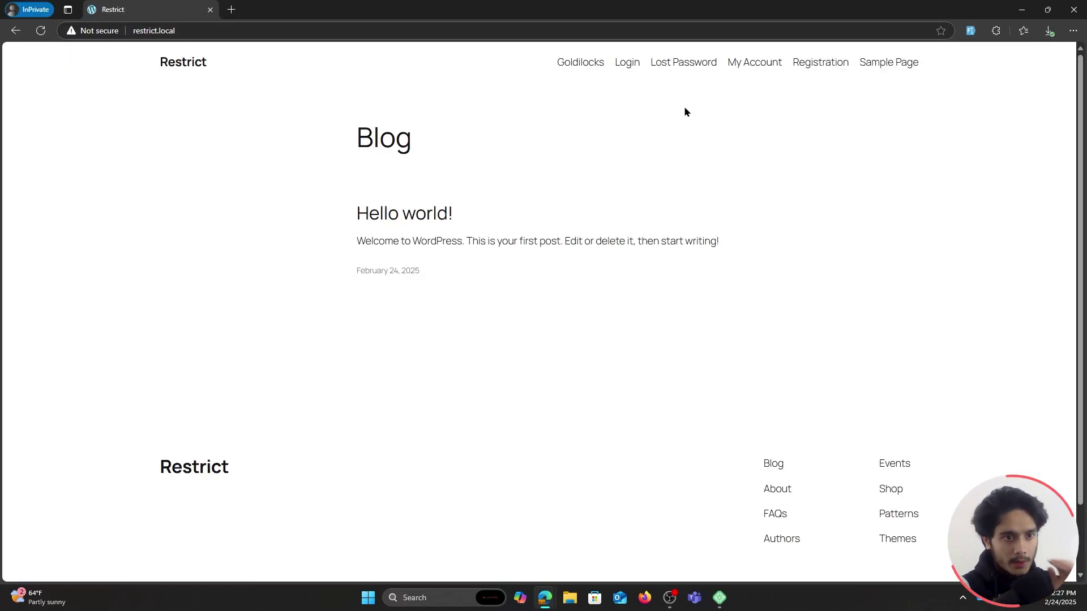
click(581, 64)
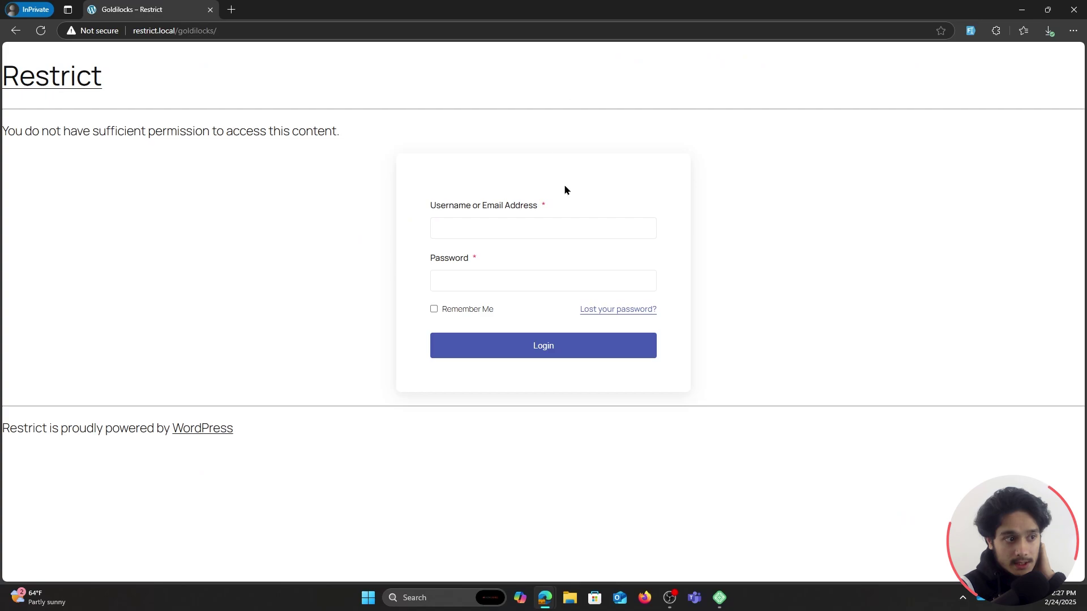
click(476, 221)
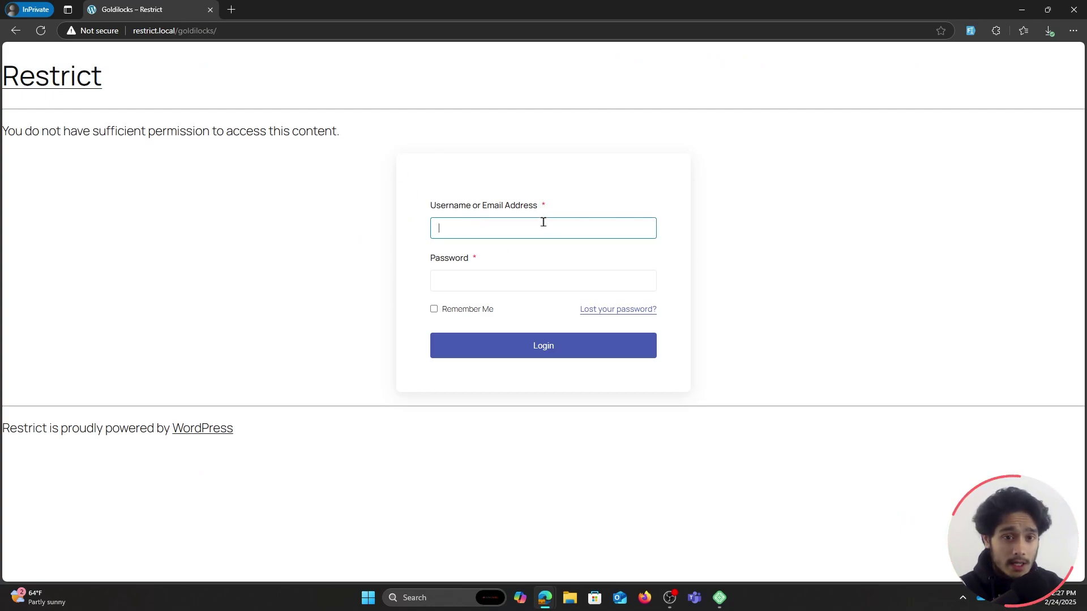
double_click(603, 7)
key(alt+Tab)
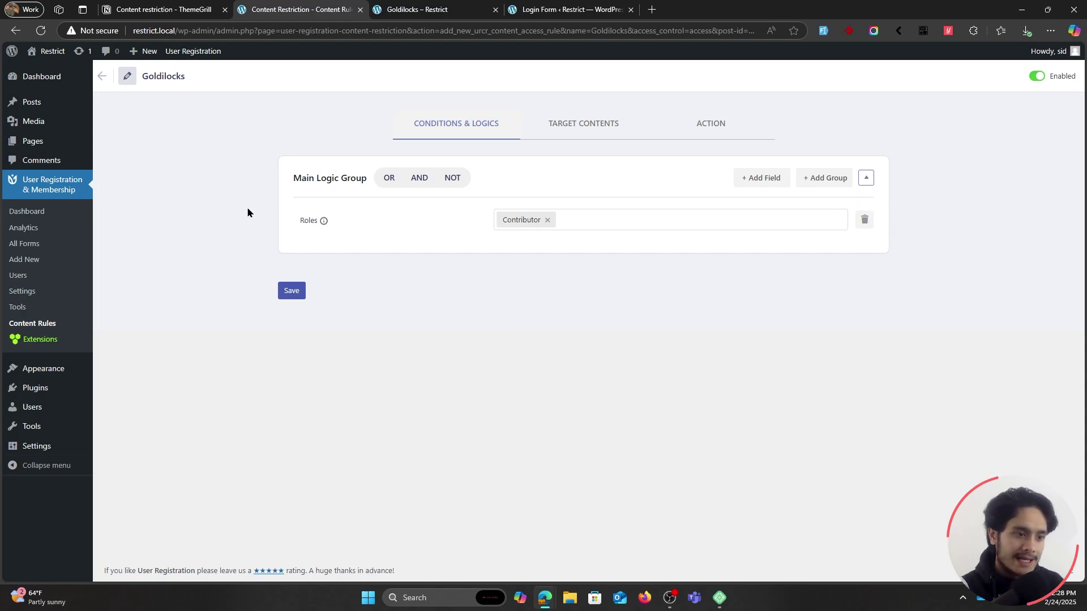
Open the + Add Field condition list and close it without adding anything.
click(767, 179)
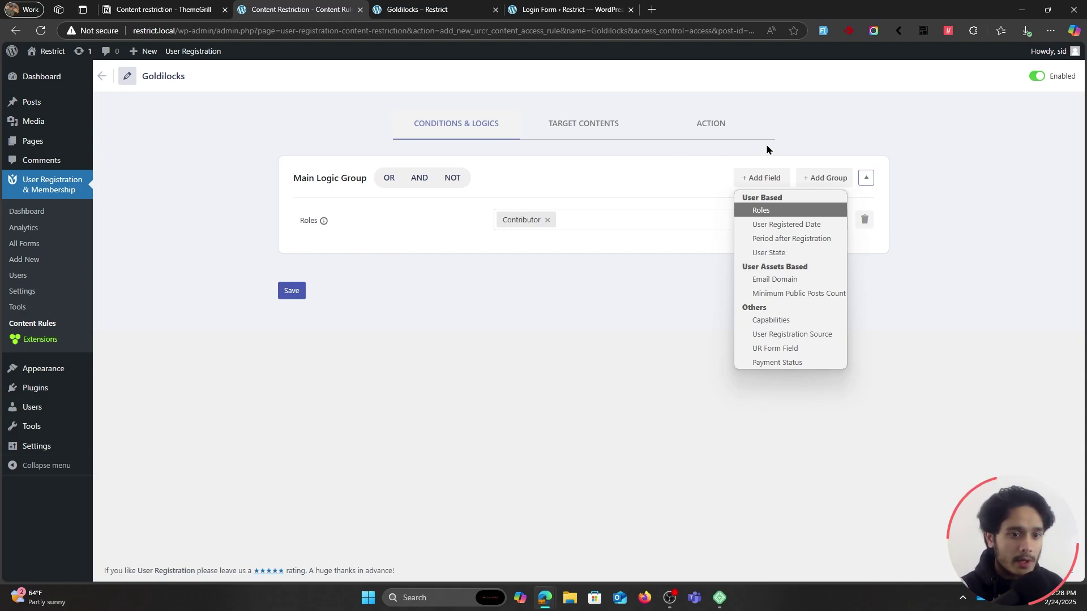
click(754, 153)
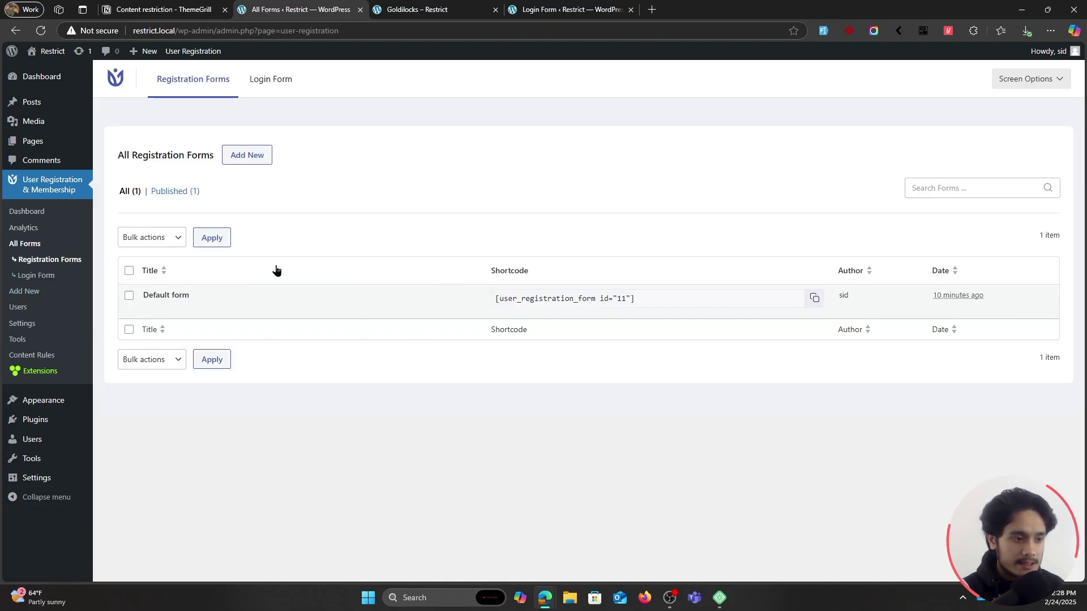
Add a Radio field to the Default form in a new row below User Password.
click(174, 309)
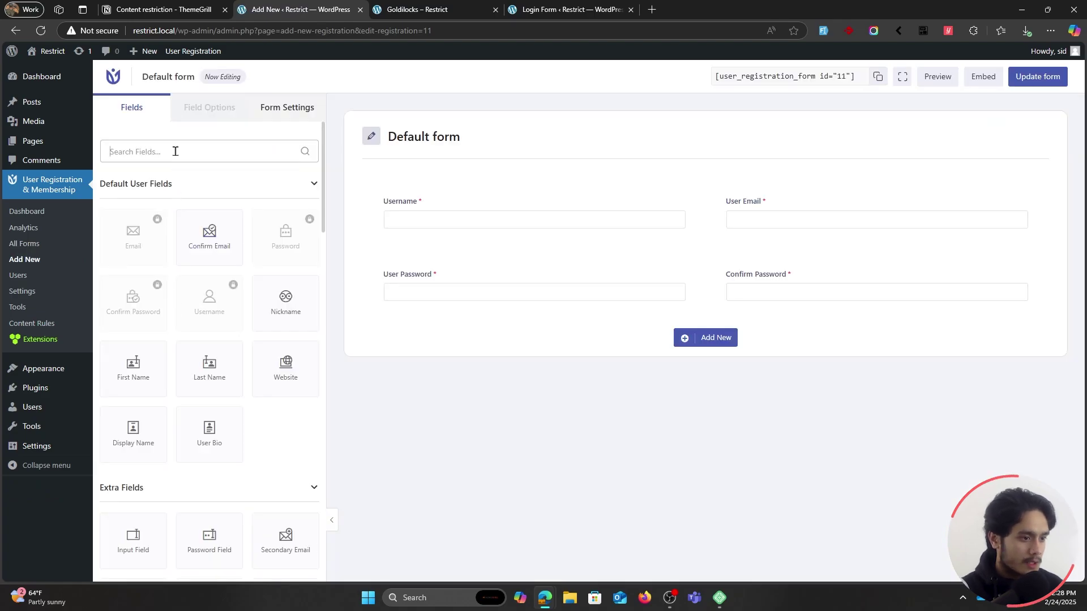
click(174, 151)
text(check)
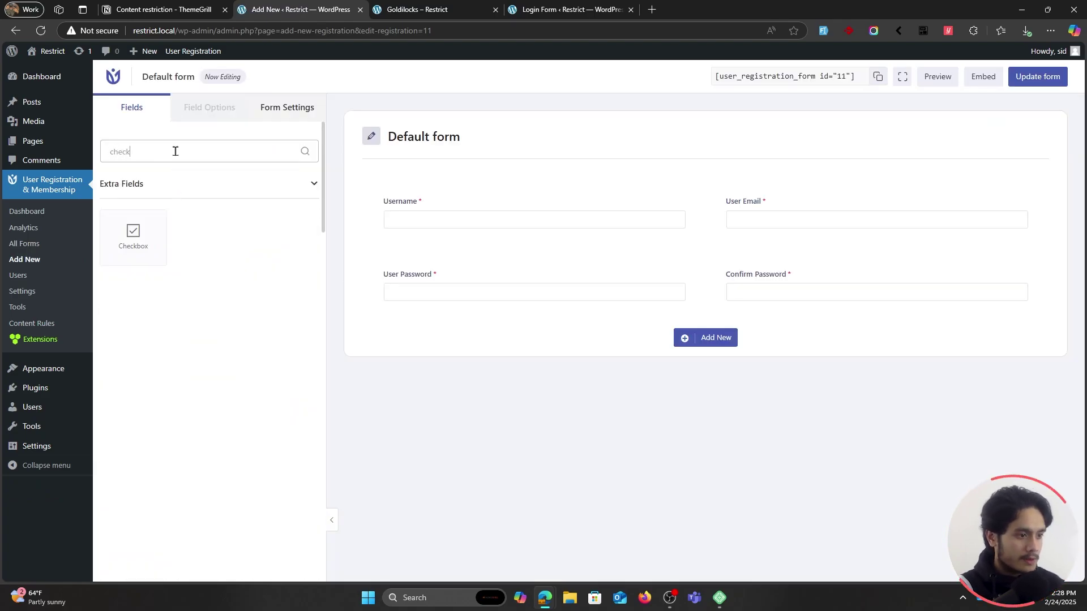
drag(174, 151, 41, 152)
text(rad)
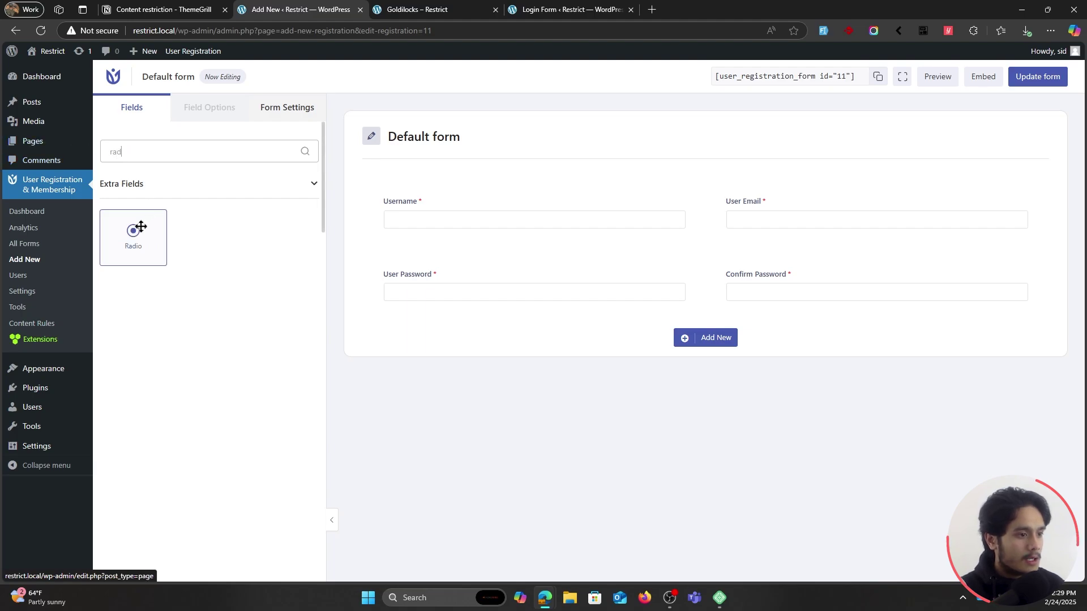
drag(135, 228, 450, 325)
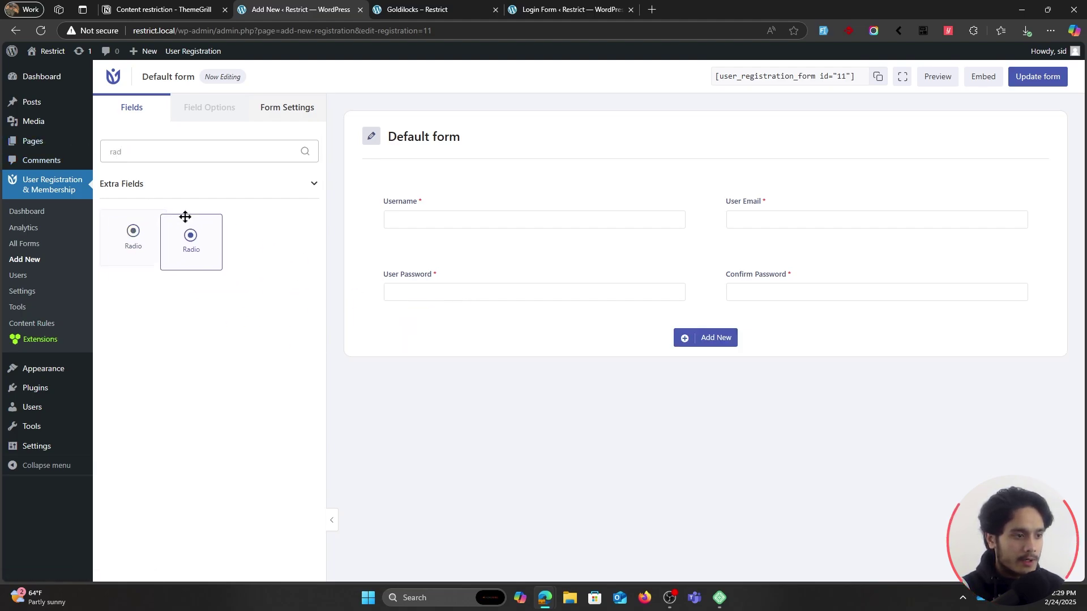
click(705, 338)
drag(132, 249, 524, 357)
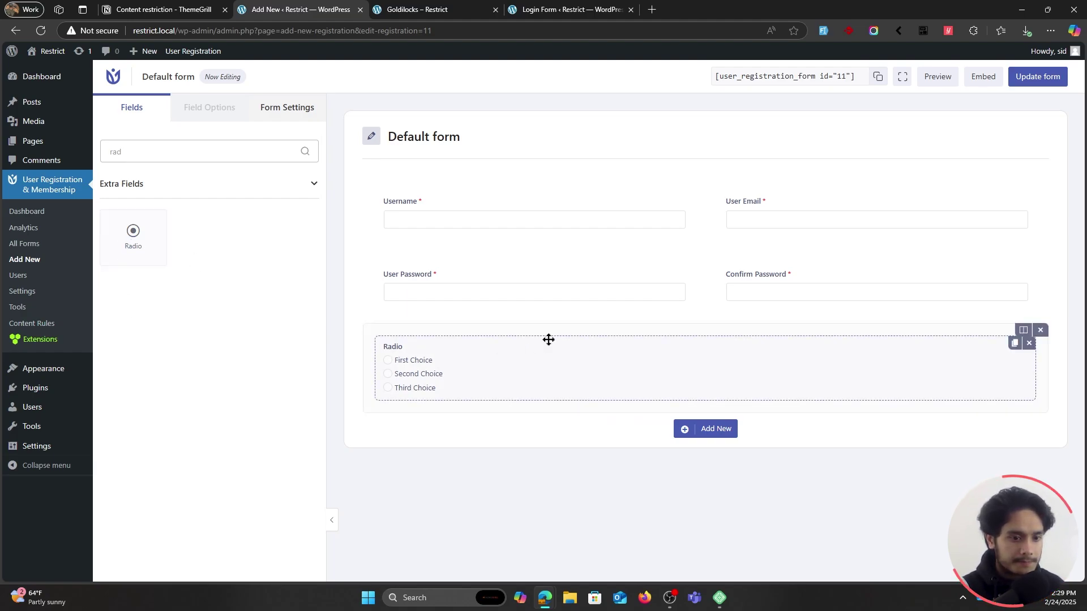
Make the Radio field a required 'Are you over the age of 18?' question with Yes/No answers.
click(548, 340)
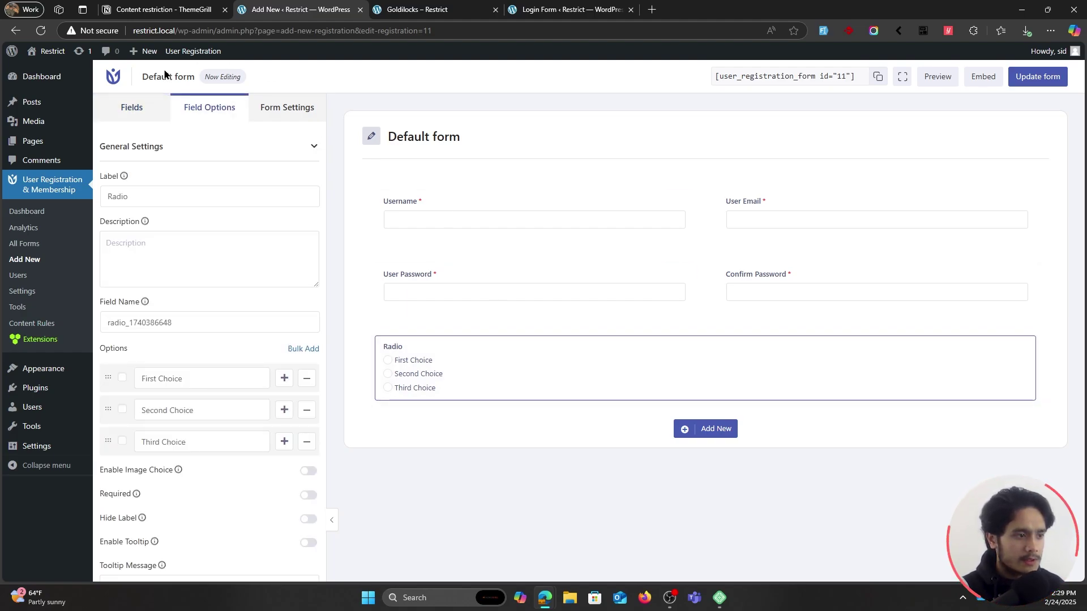
drag(111, 196, 132, 198)
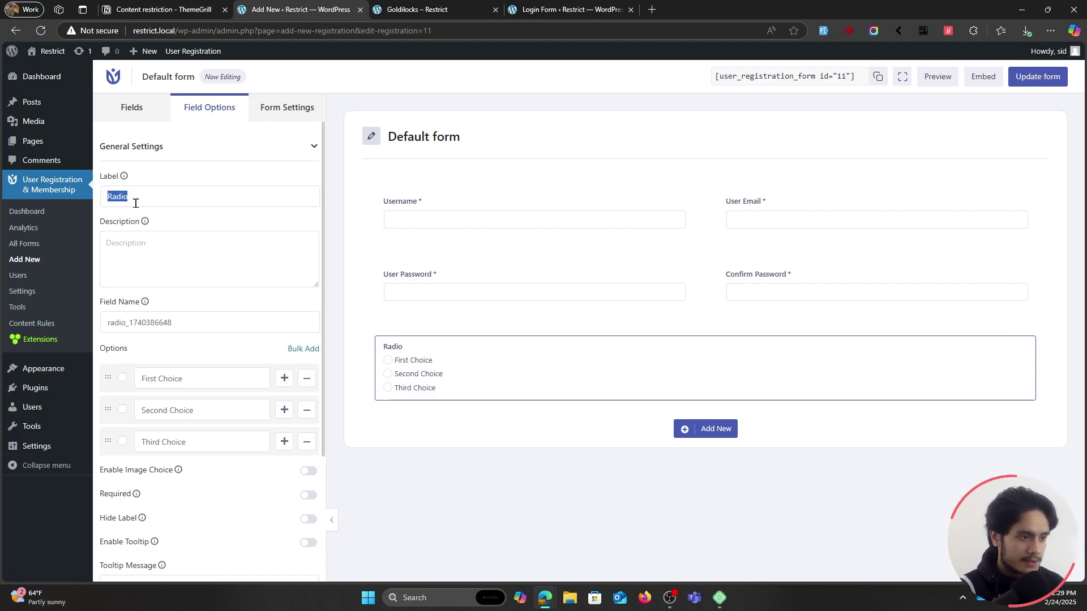
text(Are you over )
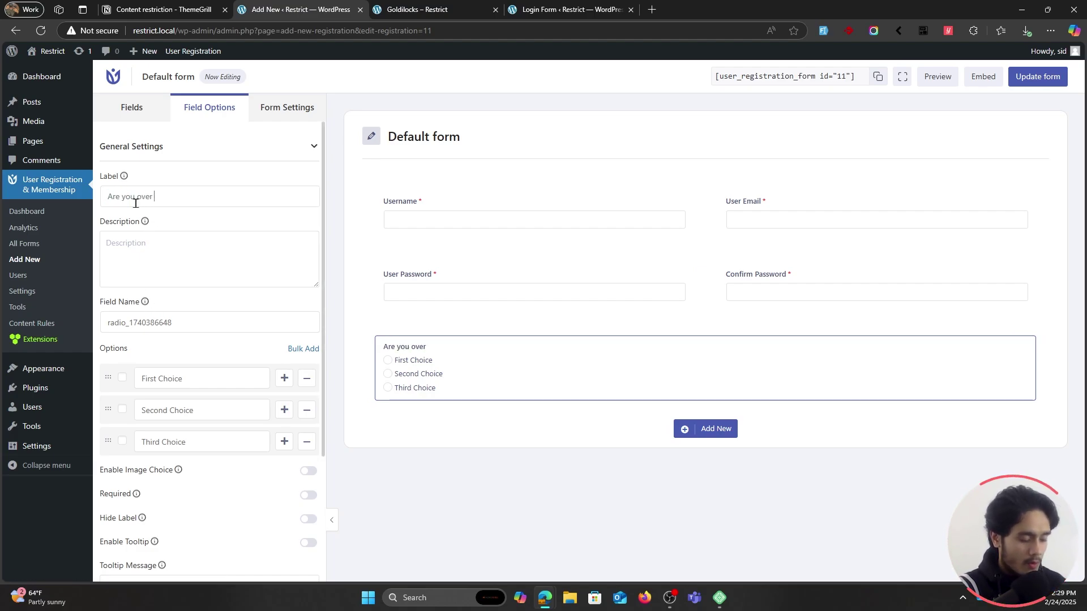
text(the age of 18?)
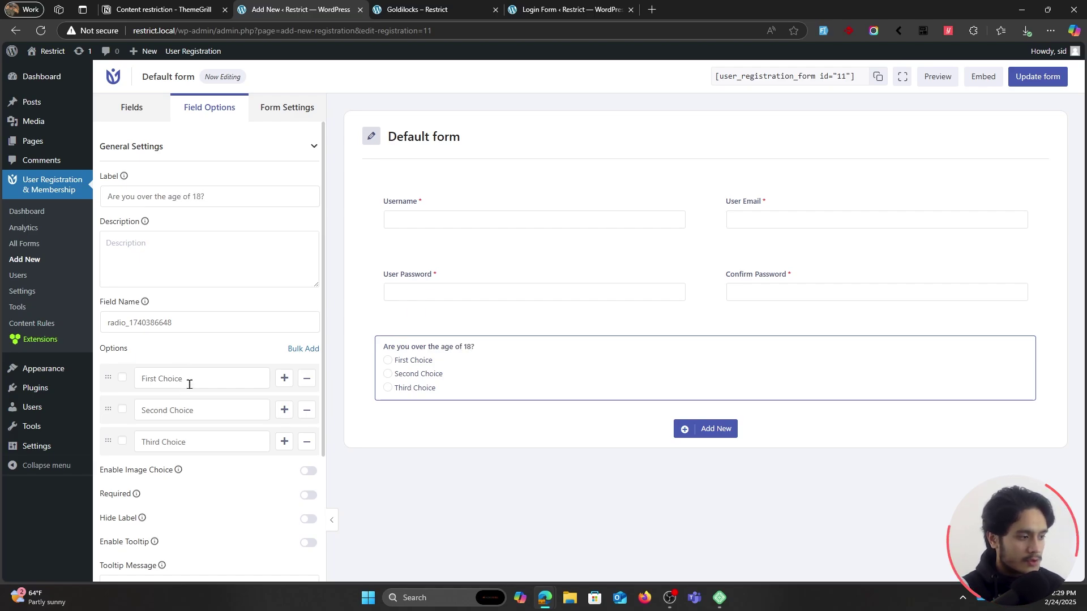
drag(189, 385, 137, 379)
text(Yes)
drag(204, 414, 114, 409)
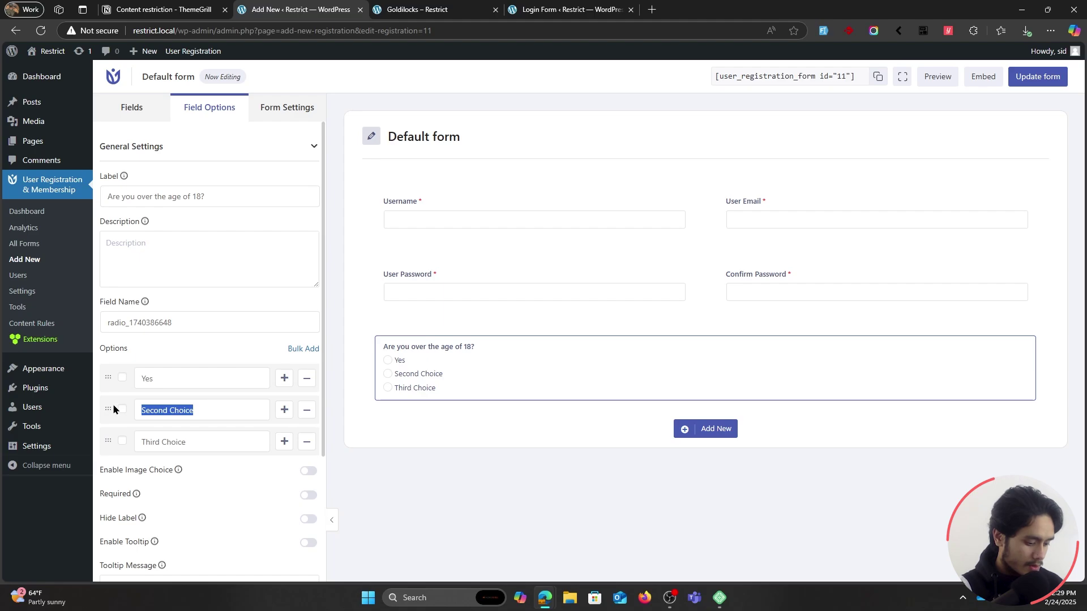
text(No)
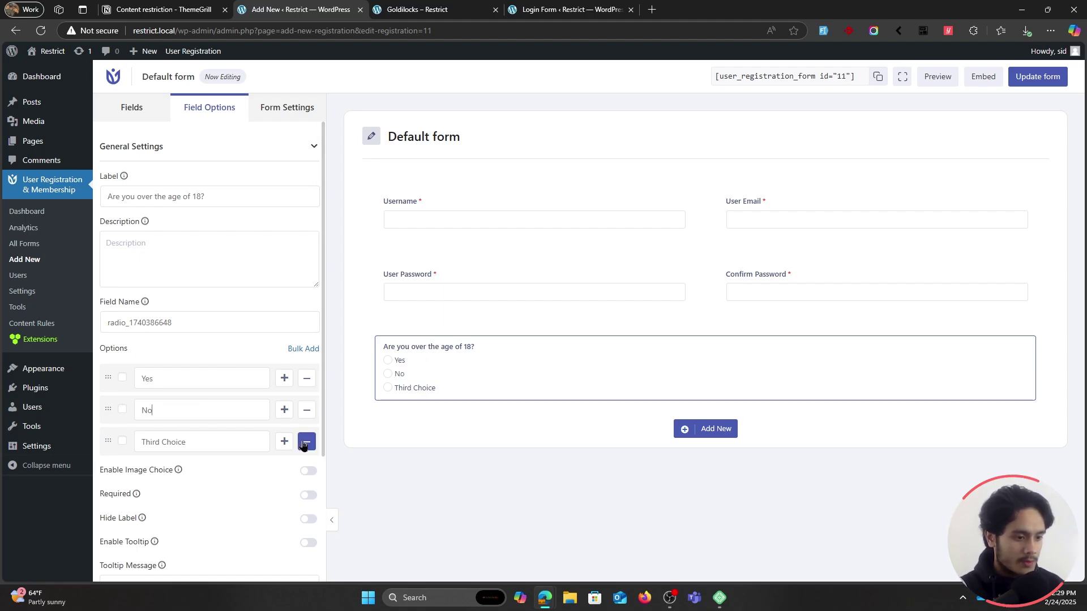
click(306, 442)
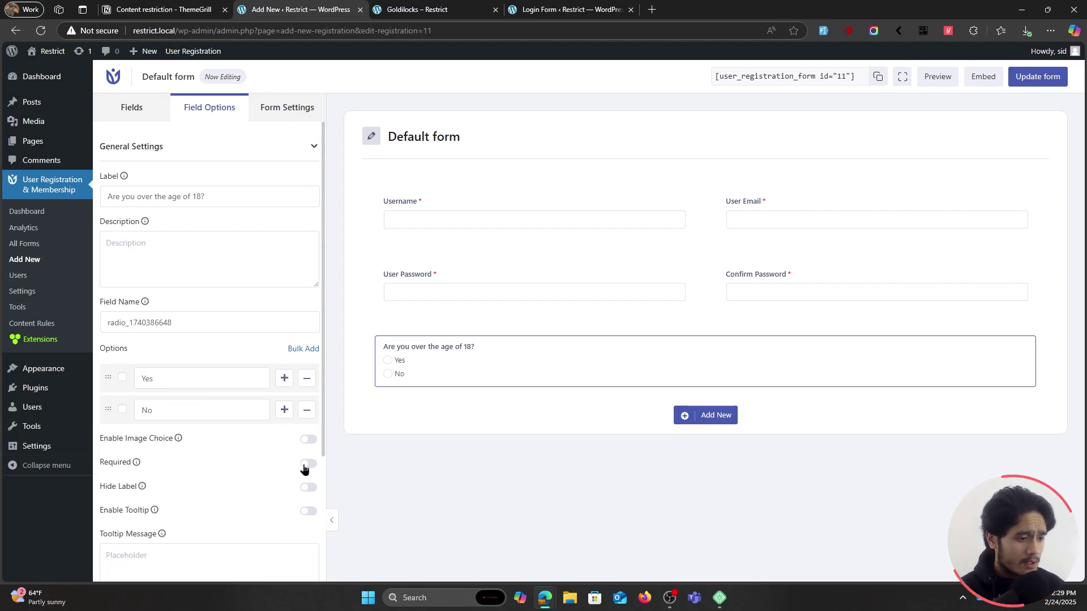
click(306, 464)
Clear the field search and save the Default form with Update form.
scroll(240, 450, down, 2)
scroll(240, 450, up, 2)
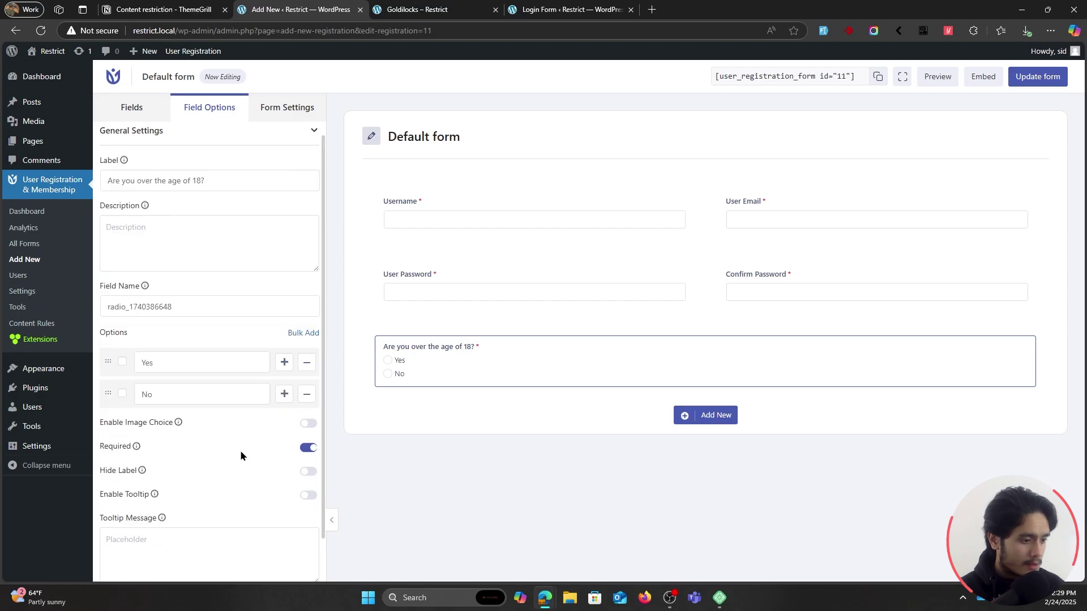
click(125, 107)
key(BackSpace)
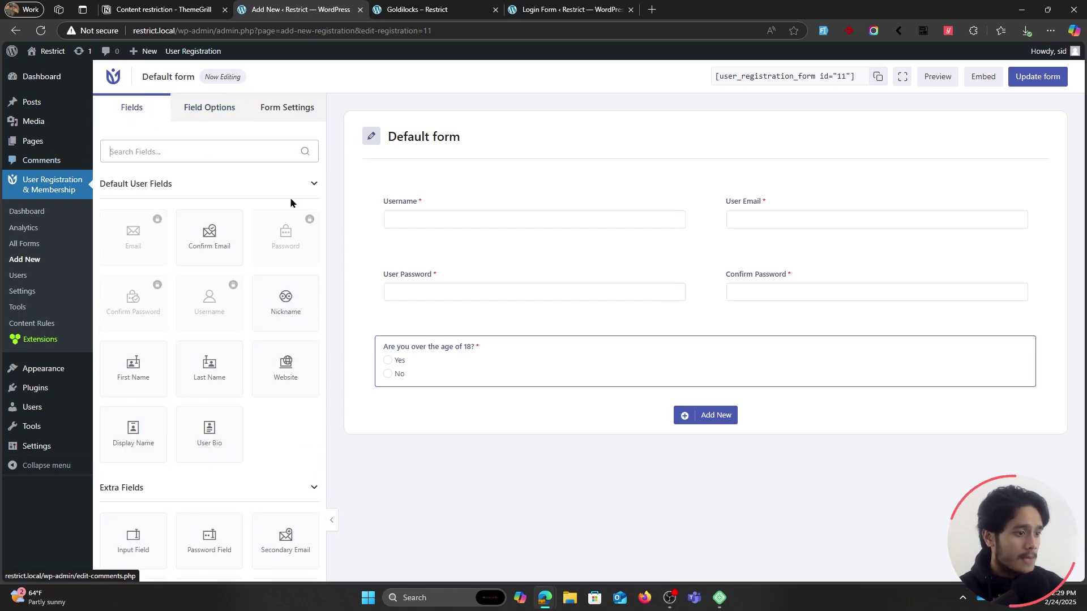
scroll(258, 338, down, 3)
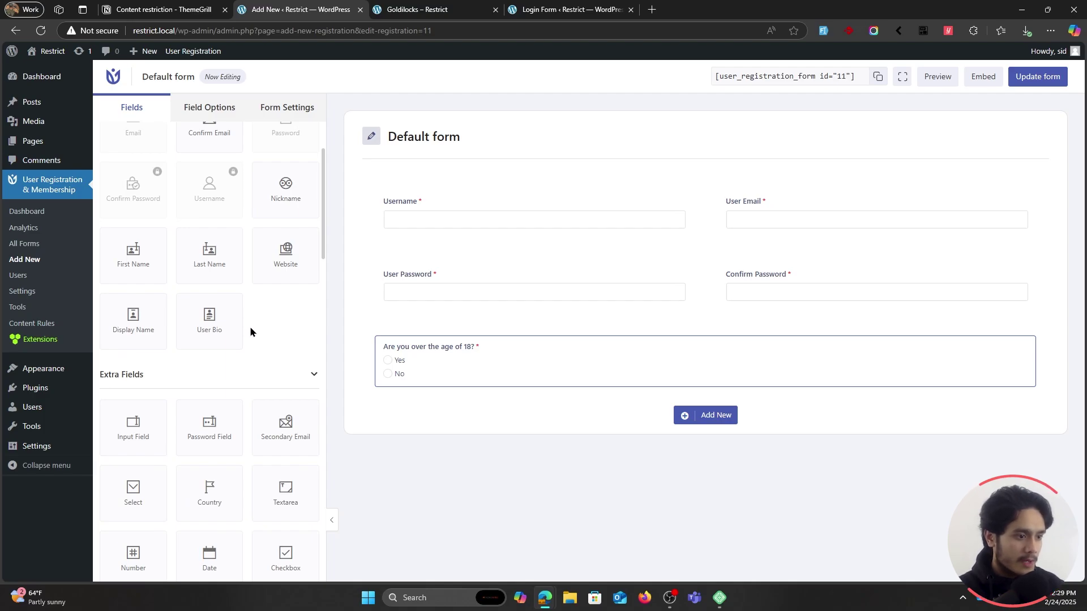
scroll(247, 328, down, 2)
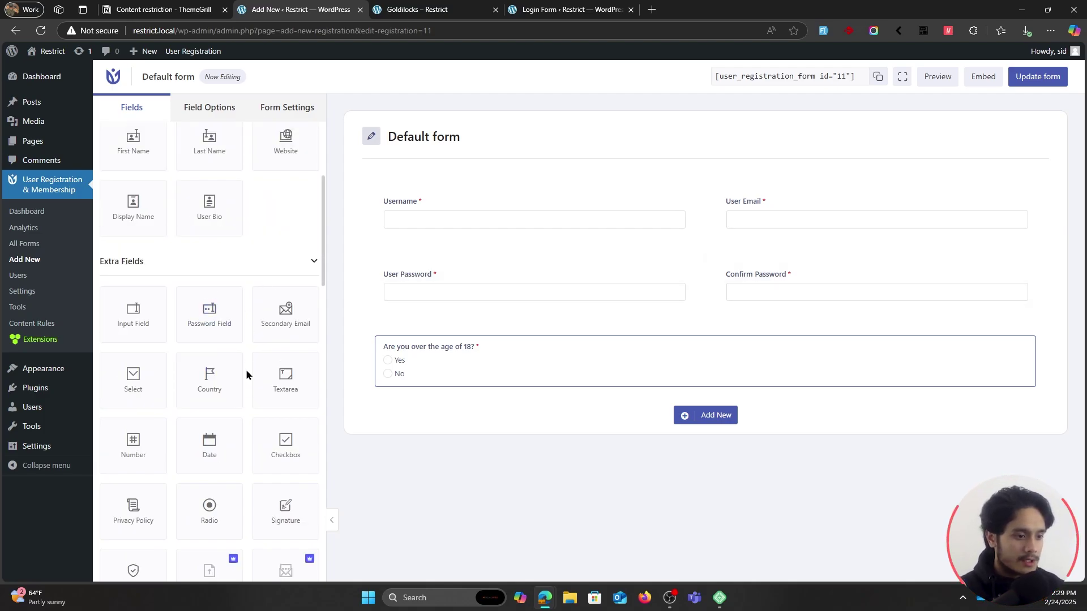
scroll(247, 374, up, 1)
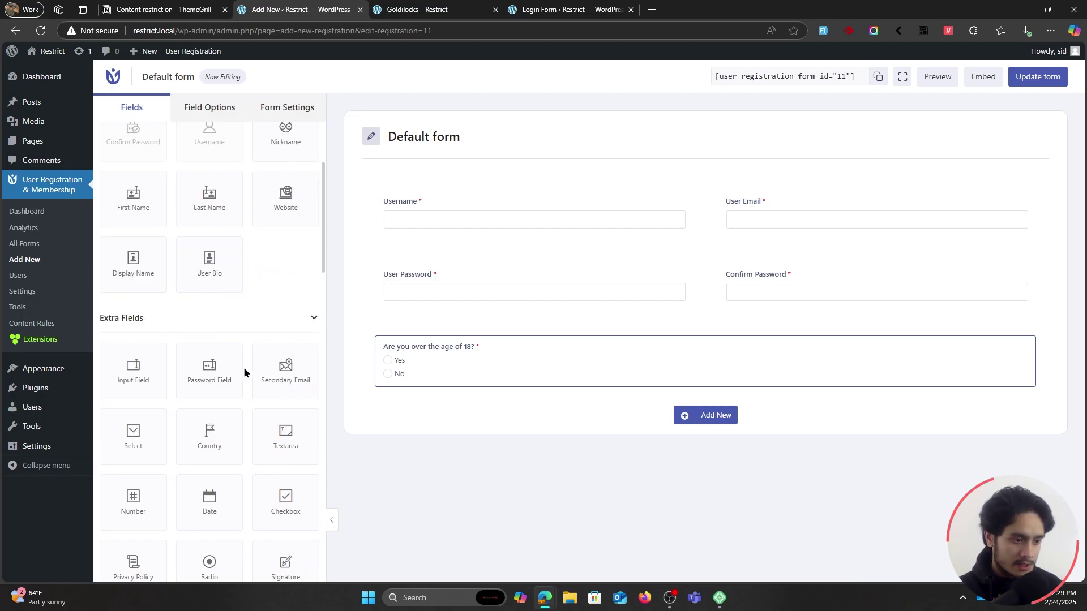
scroll(243, 366, up, 3)
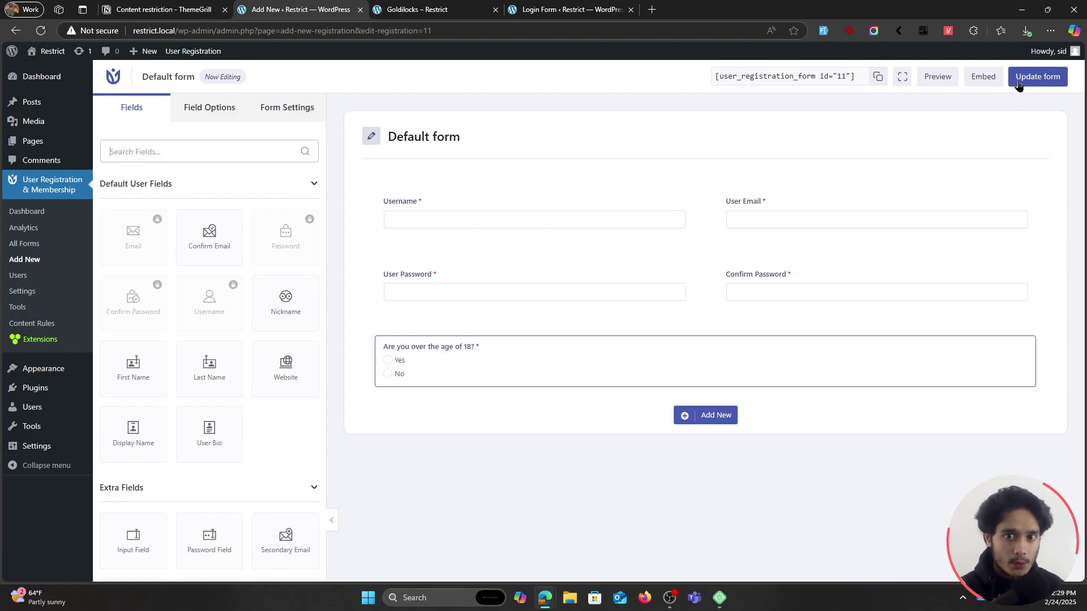
click(1038, 77)
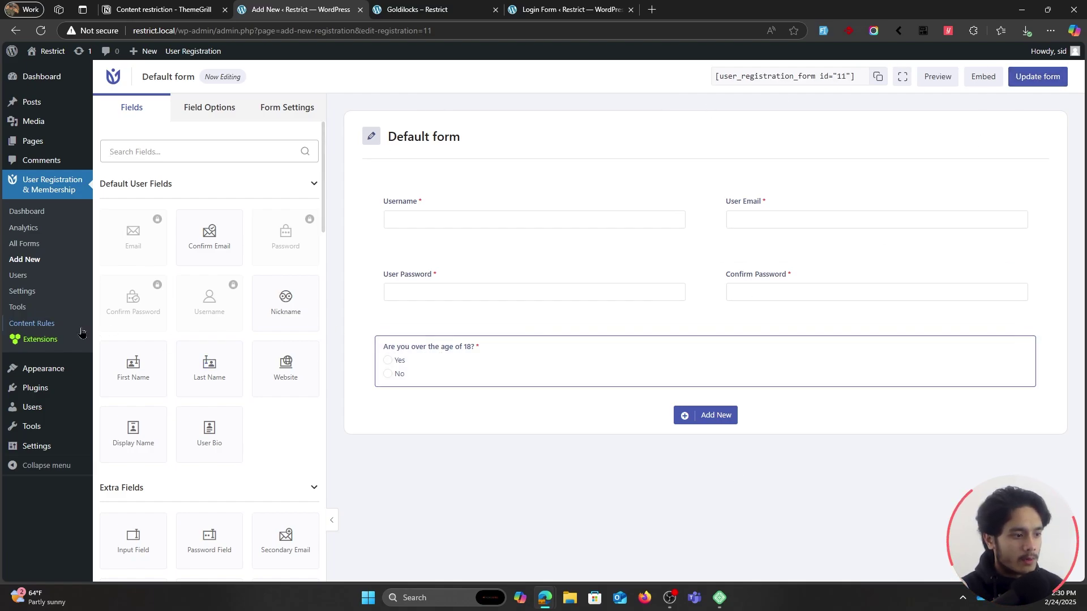
Add a Default form condition on the 'Are you over the age of 18?' answer to Goldilocks.
click(52, 327)
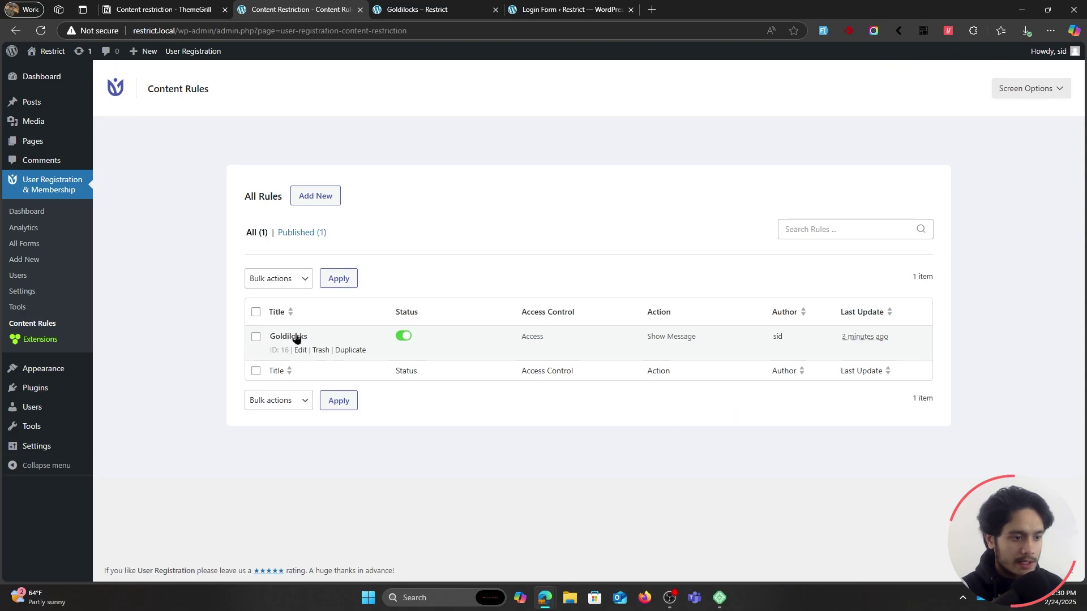
click(299, 351)
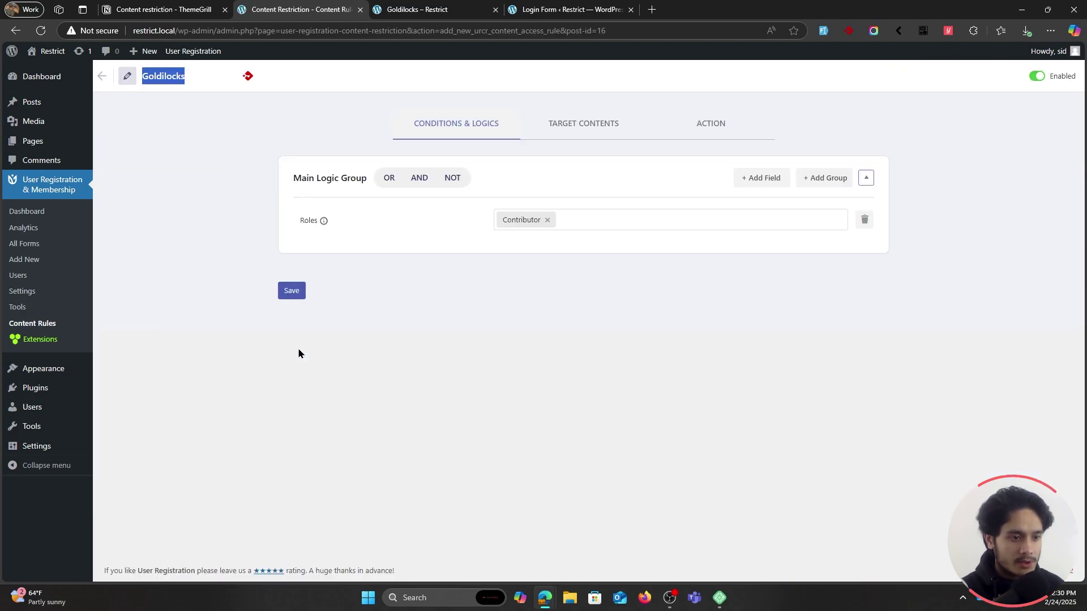
click(760, 180)
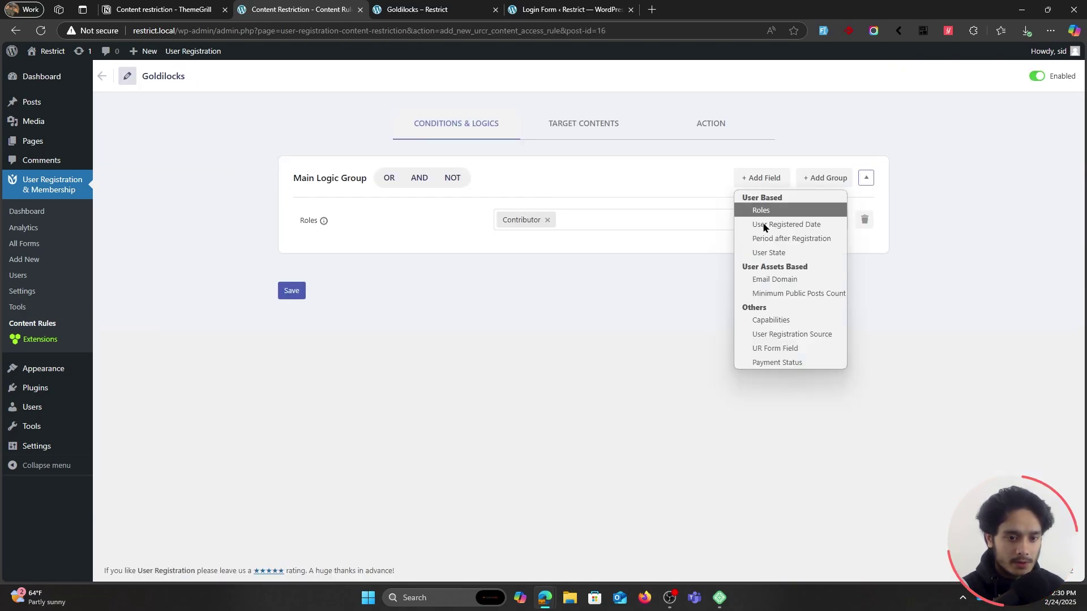
click(801, 352)
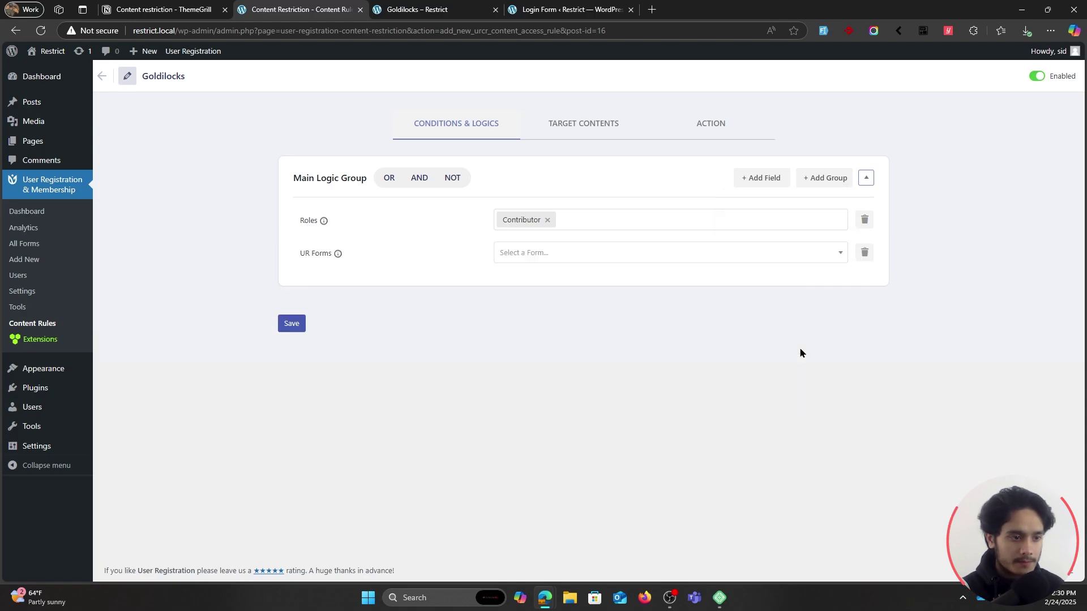
click(553, 256)
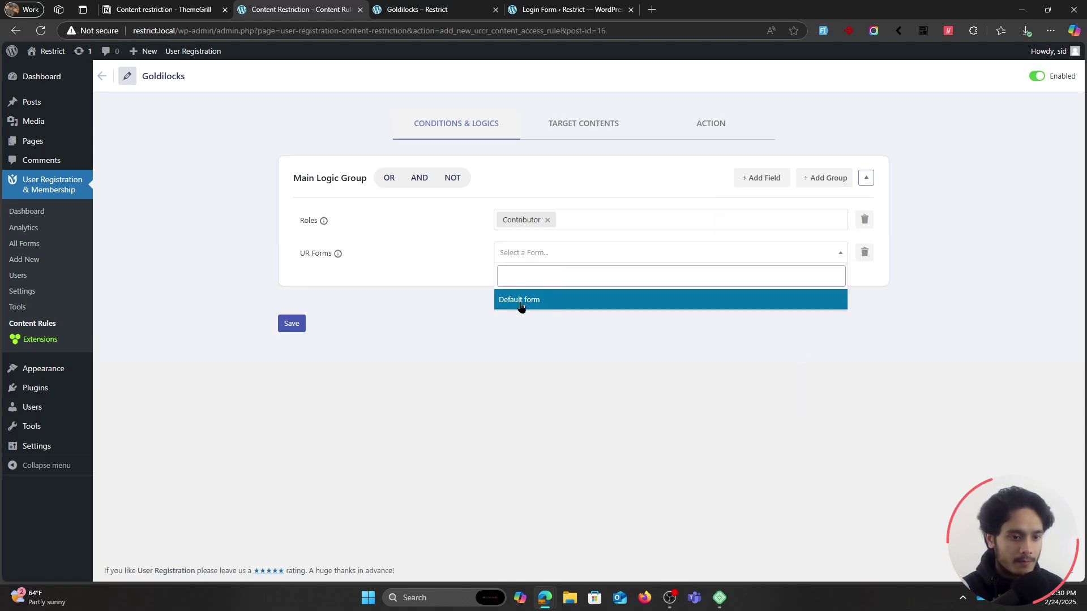
click(557, 303)
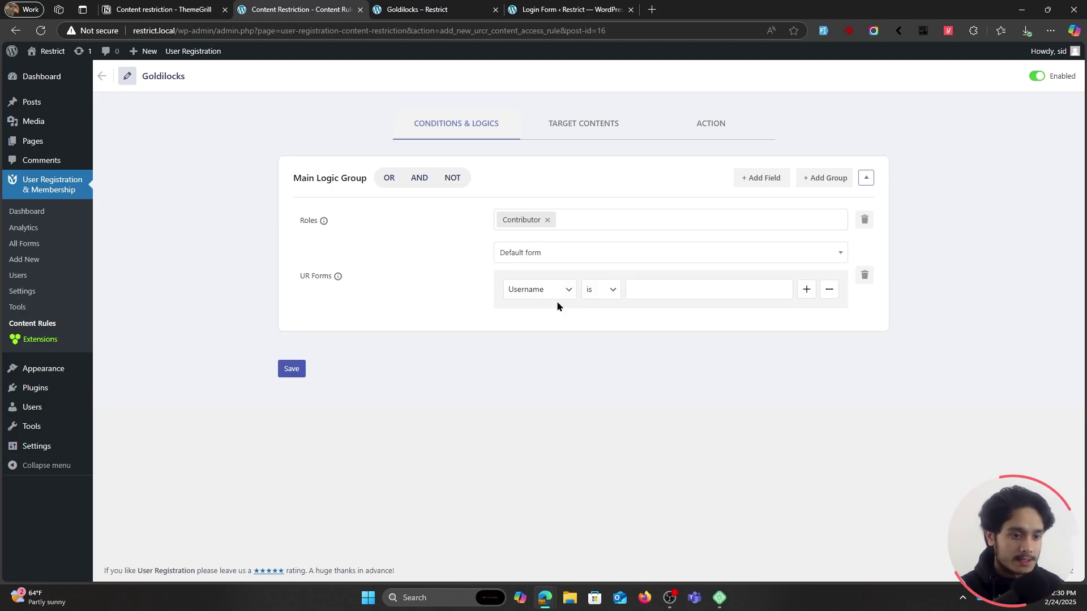
click(557, 292)
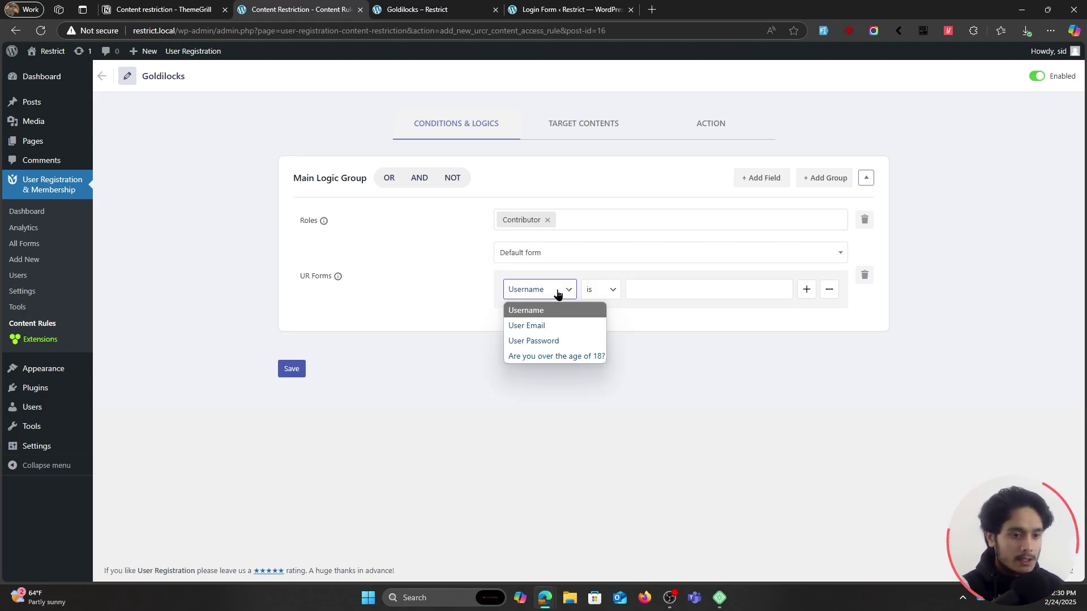
click(579, 361)
click(648, 293)
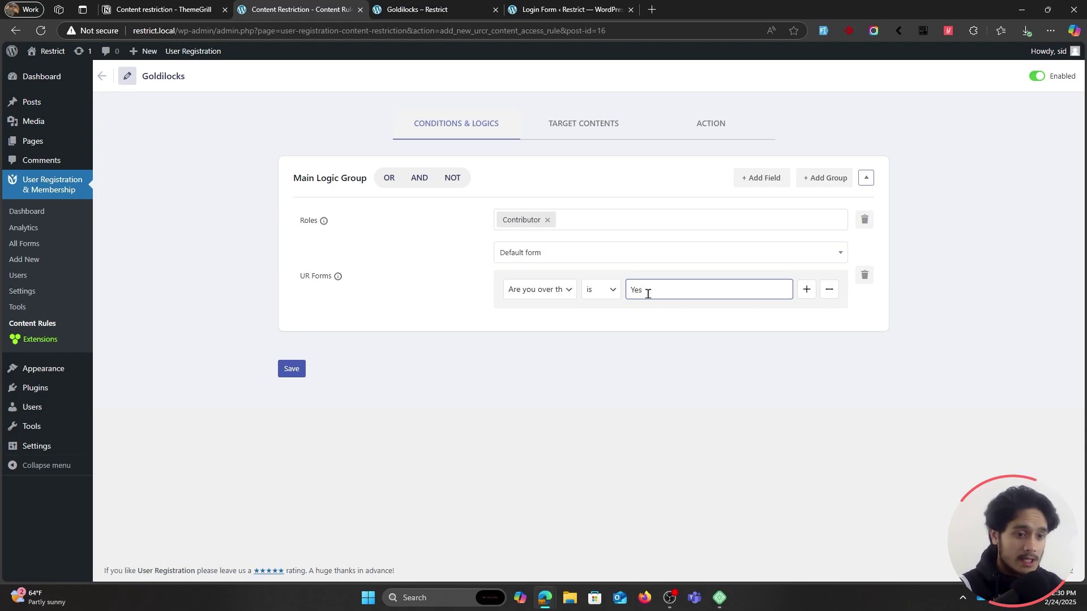
Set the Main Logic Group to AND so both conditions must match.
click(388, 180)
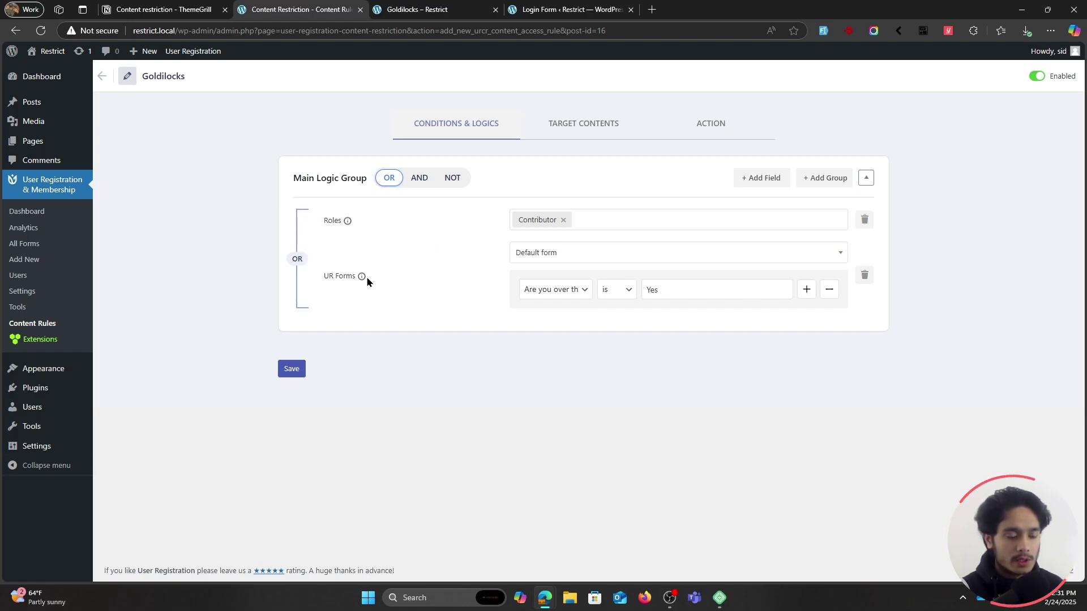
click(585, 134)
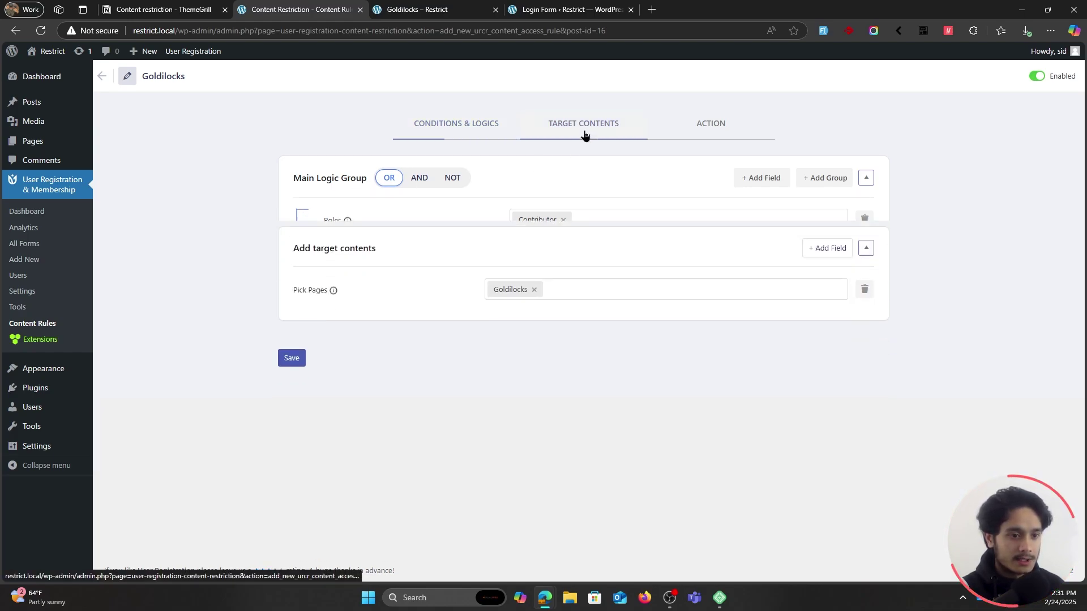
click(466, 127)
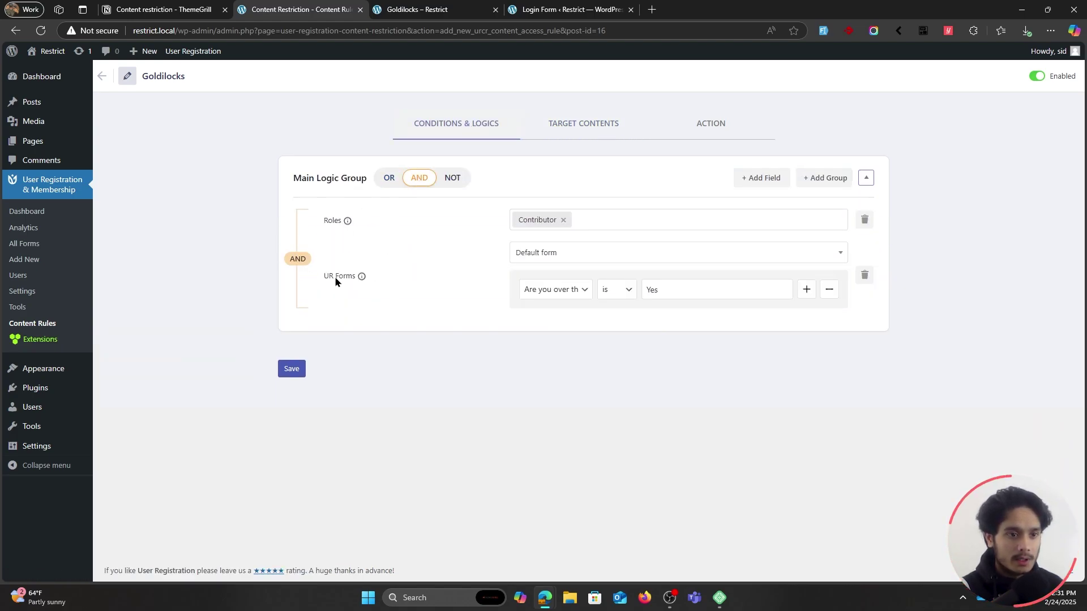
click(443, 180)
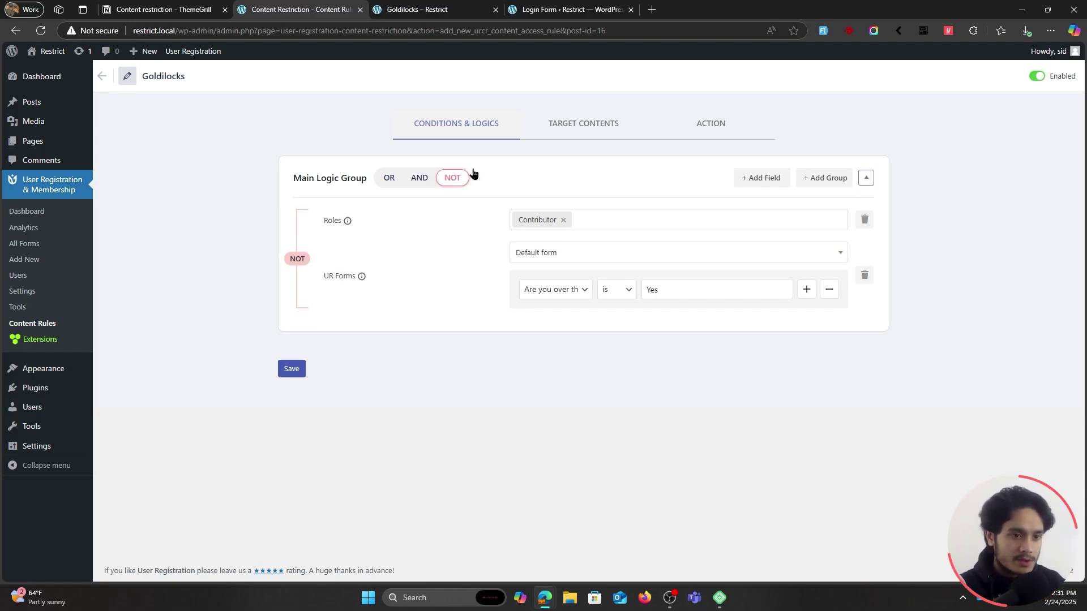
click(560, 134)
click(482, 130)
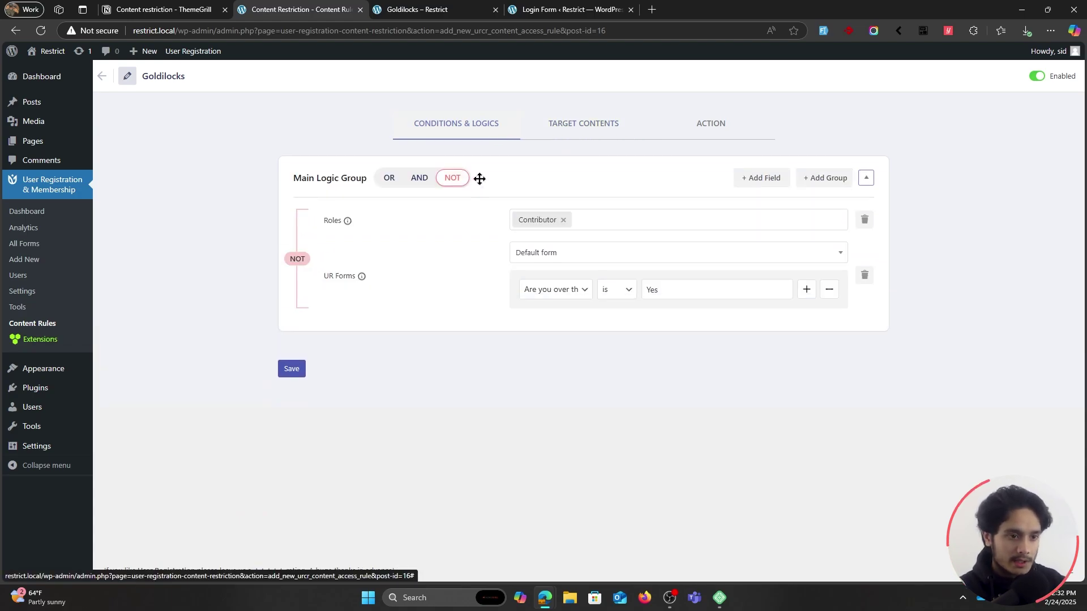
click(421, 179)
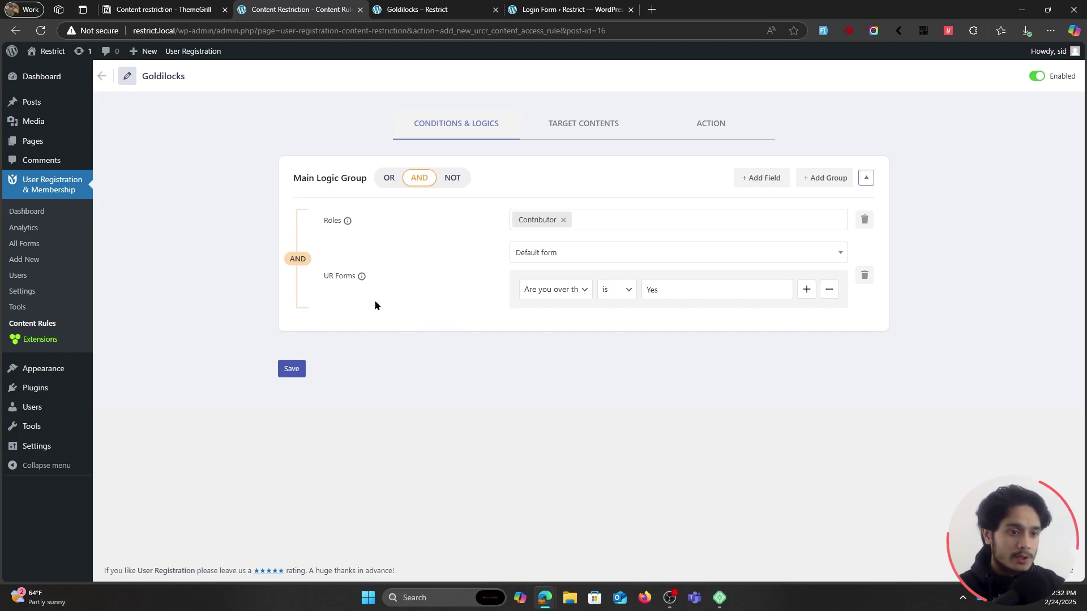
Confirm the rule targets Goldilocks, save it, and switch to the private window.
click(582, 132)
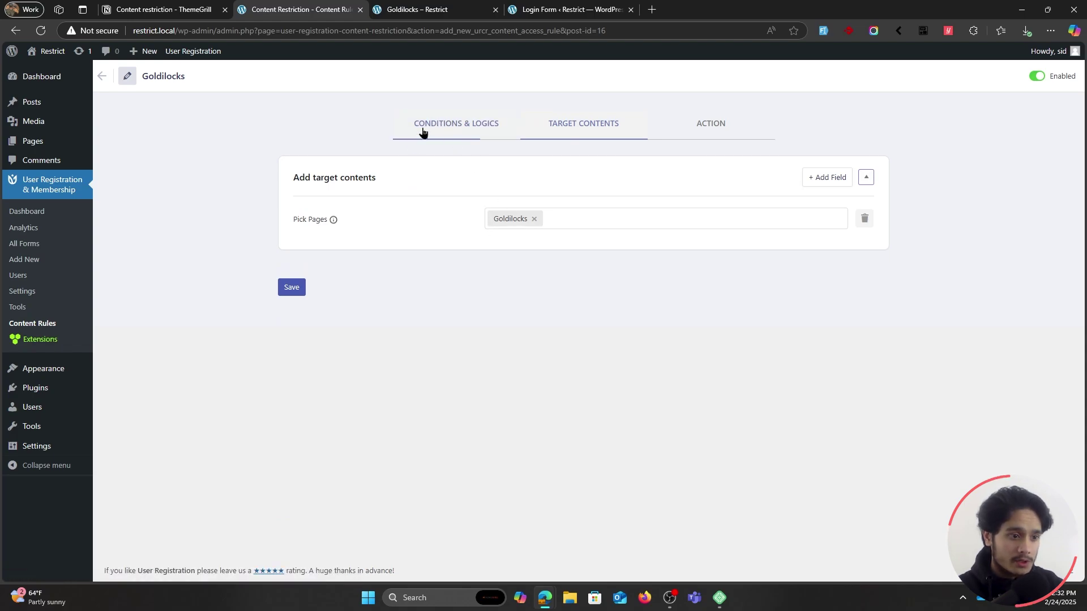
click(291, 287)
click(458, 125)
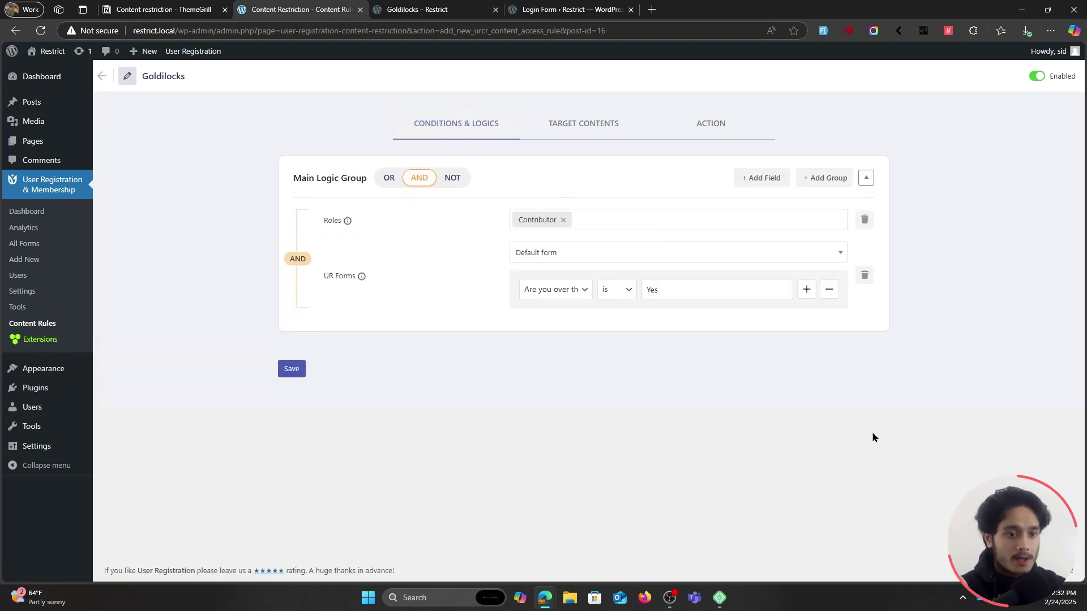
key(alt+Tab)
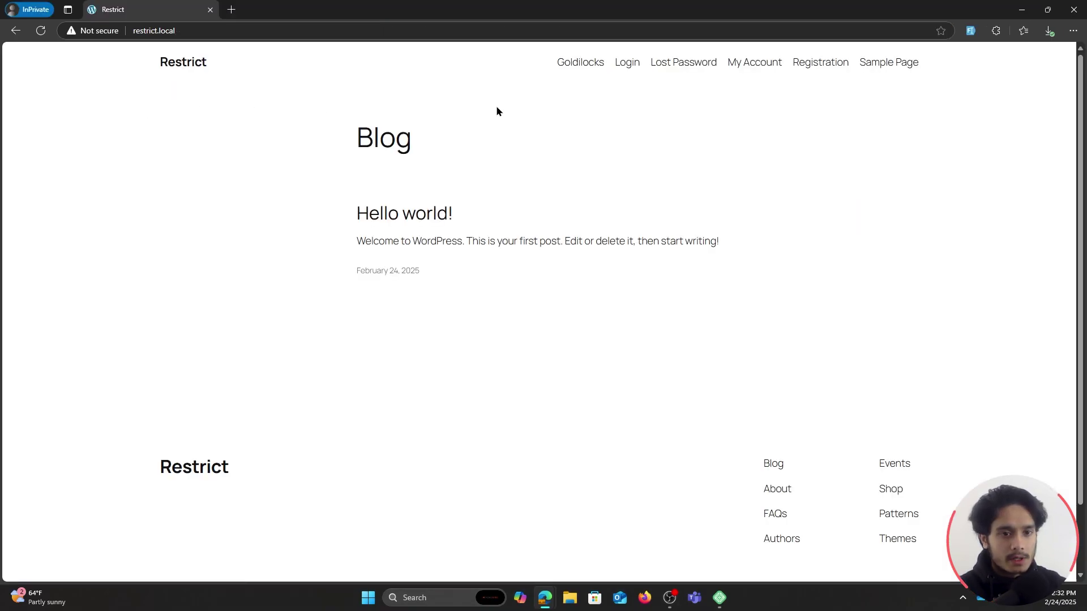
Register a new test user with username, email and password, answering Yes to the age question.
click(821, 70)
click(248, 284)
text(test)
click(572, 281)
text(test@test.com)
click(626, 337)
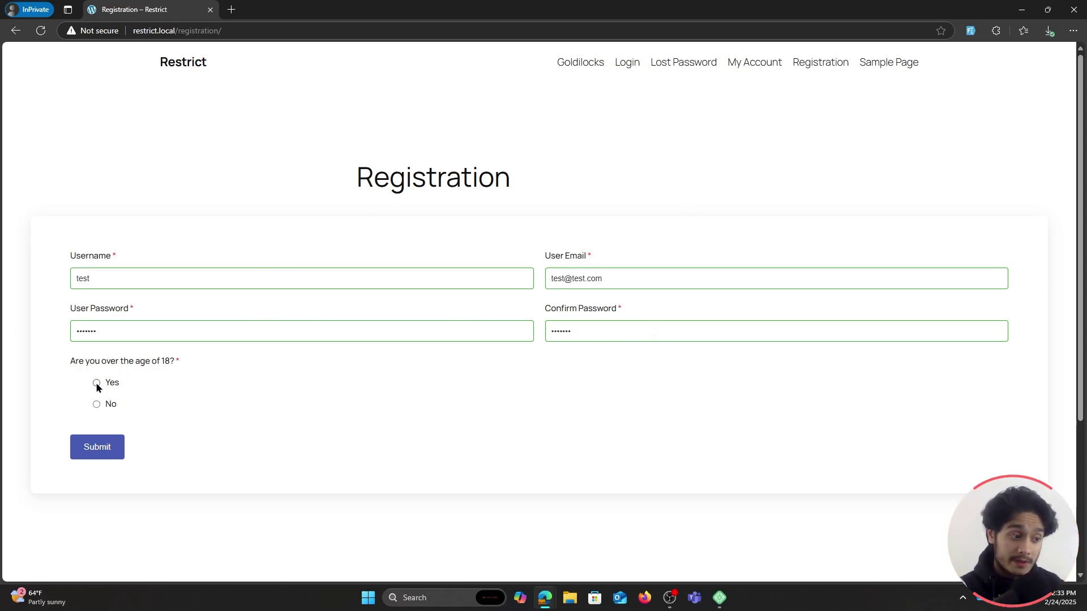
click(97, 447)
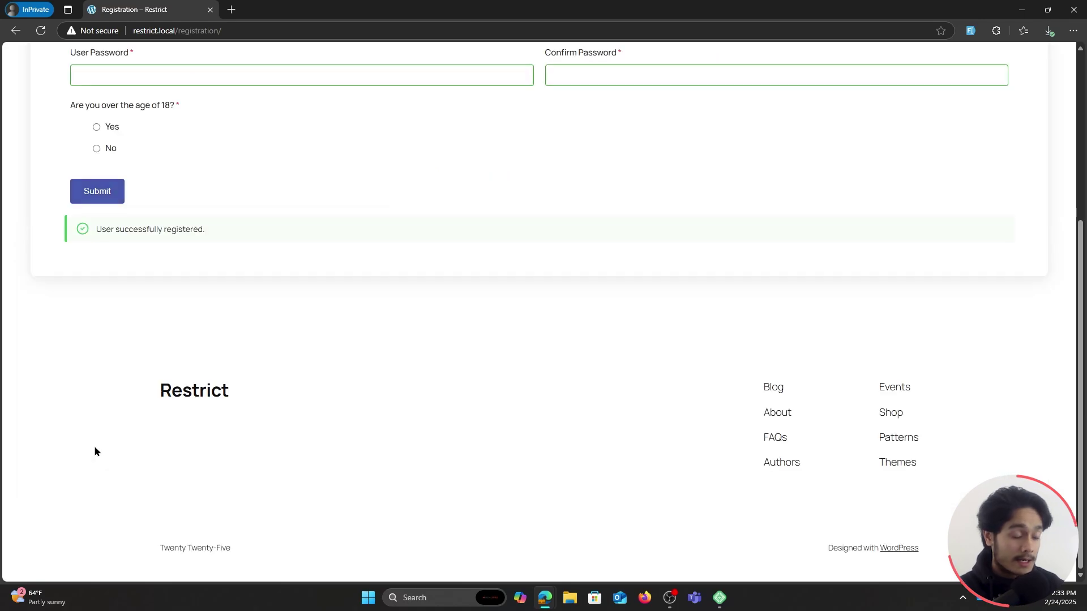
scroll(316, 364, up, 1)
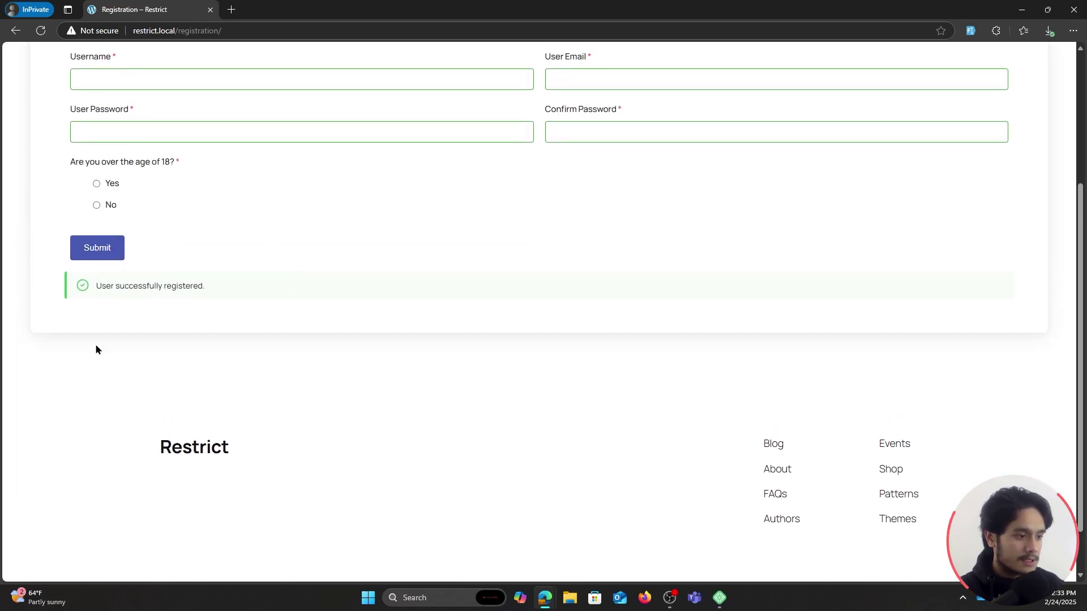
scroll(197, 393, up, 2)
scroll(218, 430, up, 2)
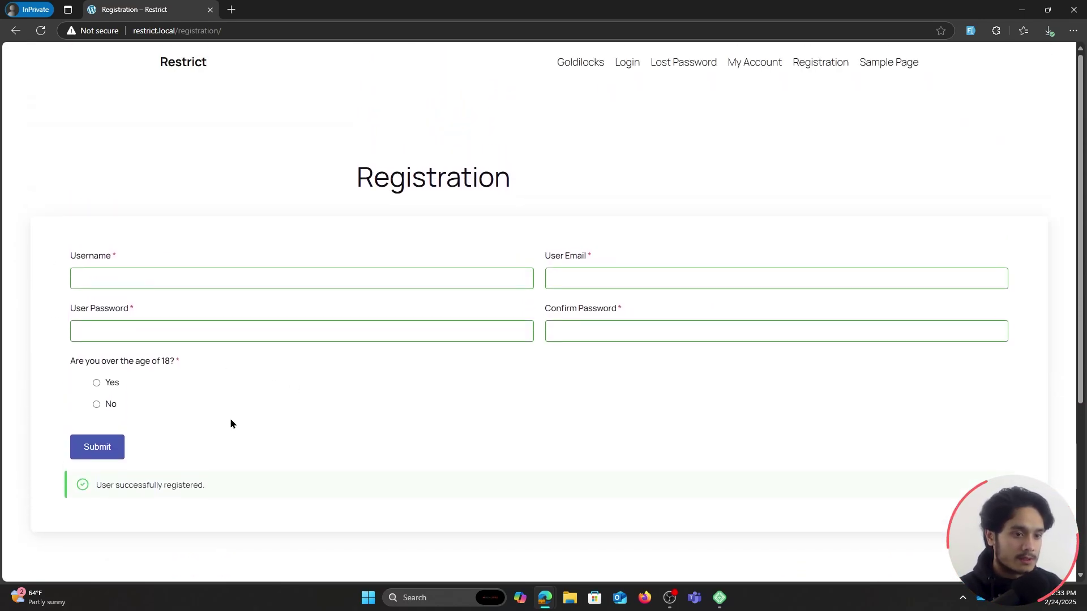
Log in with the new account's email and password.
click(626, 67)
click(489, 287)
text(tes)
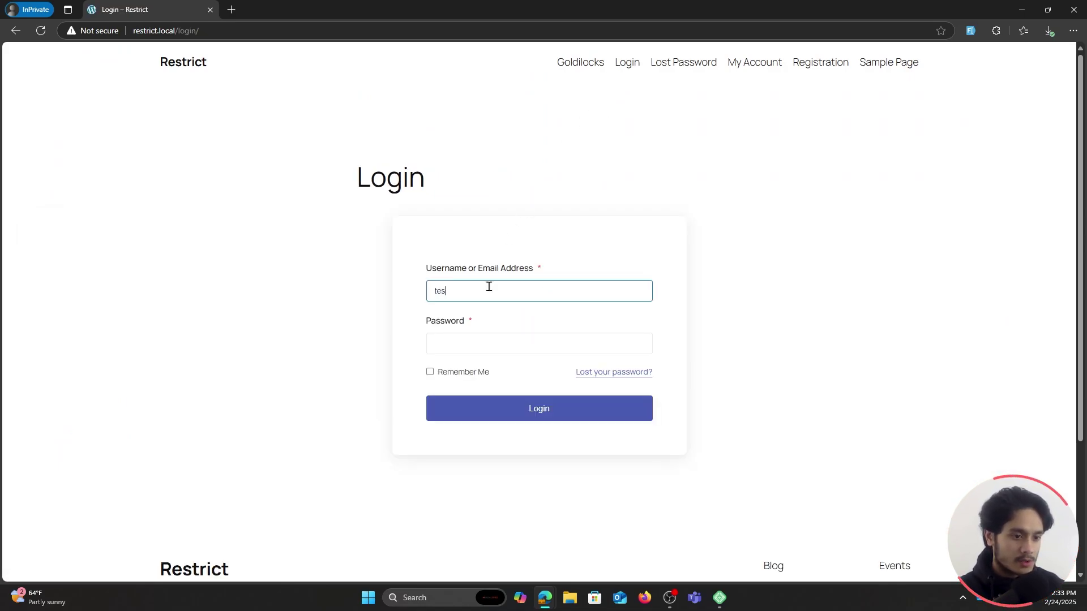
text(t@test.com)
key(Tab)
text(te)
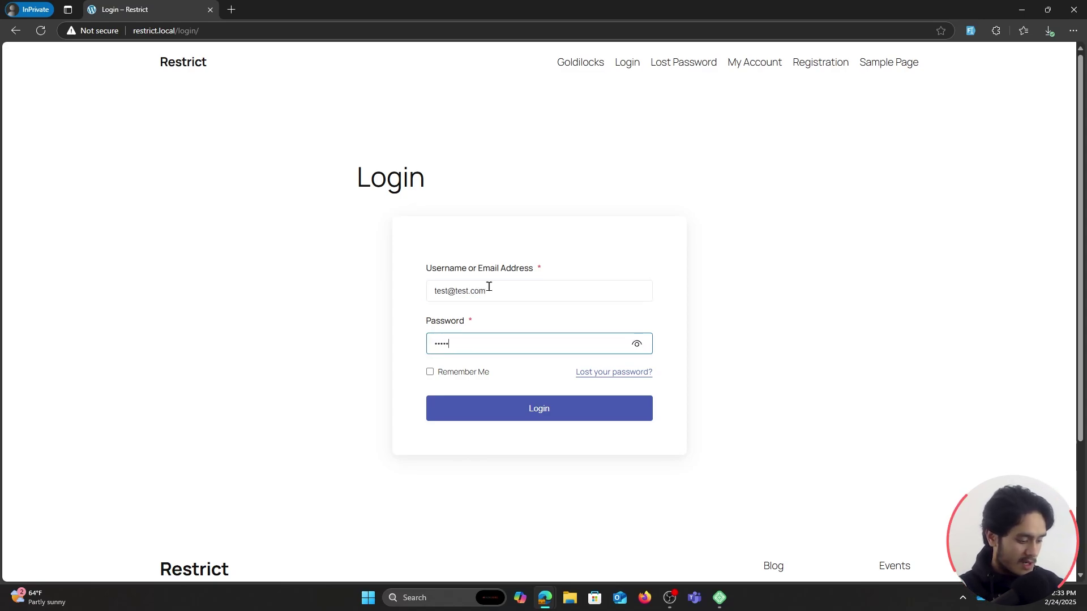
key(Return)
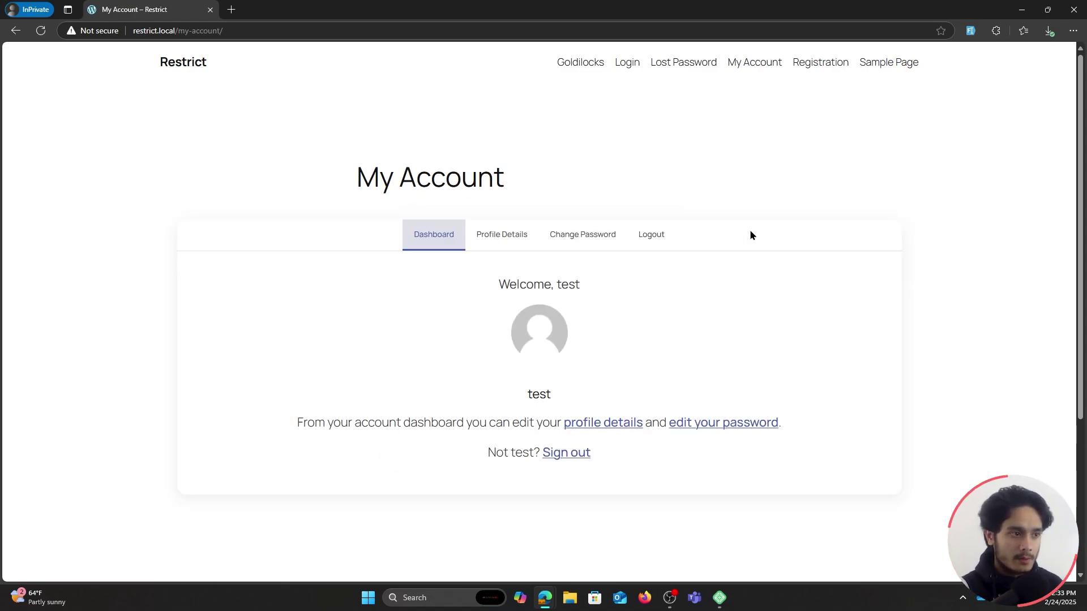
Open the Goldilocks page as the logged-in user, then return to the admin window.
click(192, 68)
click(574, 65)
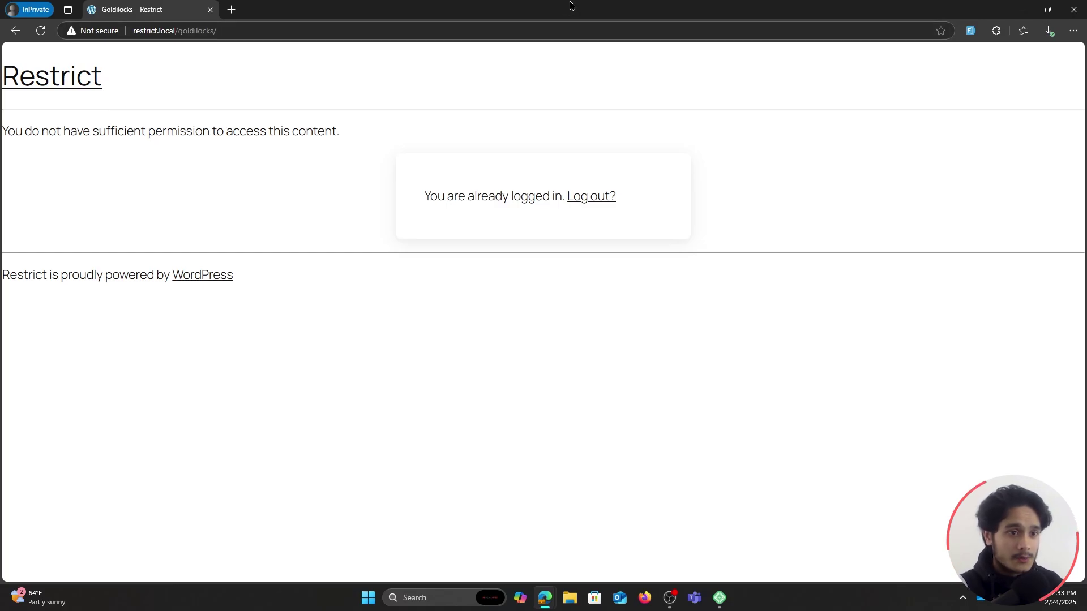
key(alt+Tab)
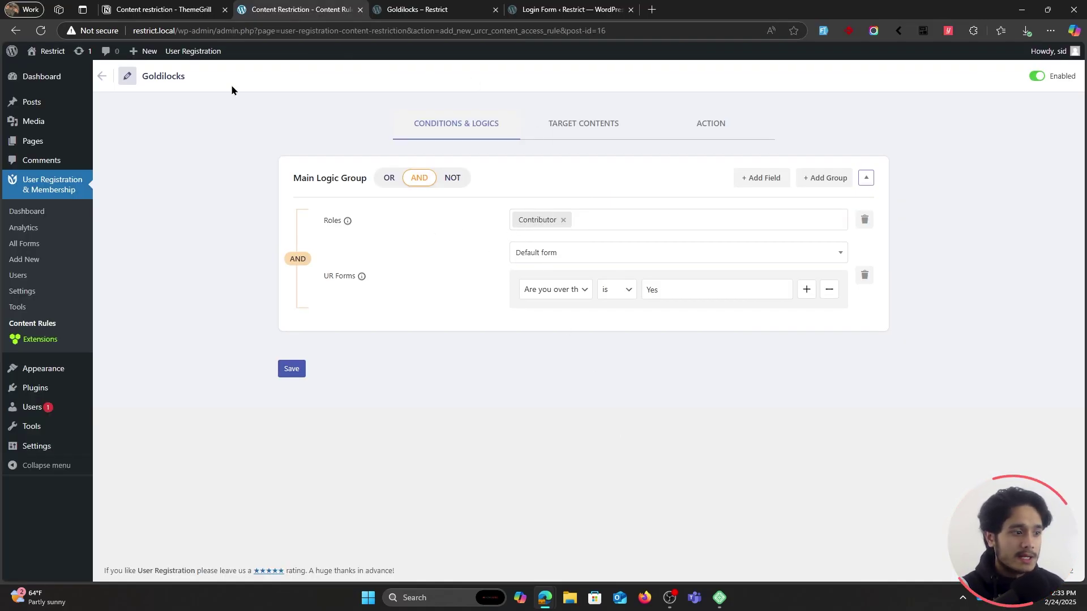
Check the Default form's default role for new registrants, leaving it as Subscriber.
click(25, 241)
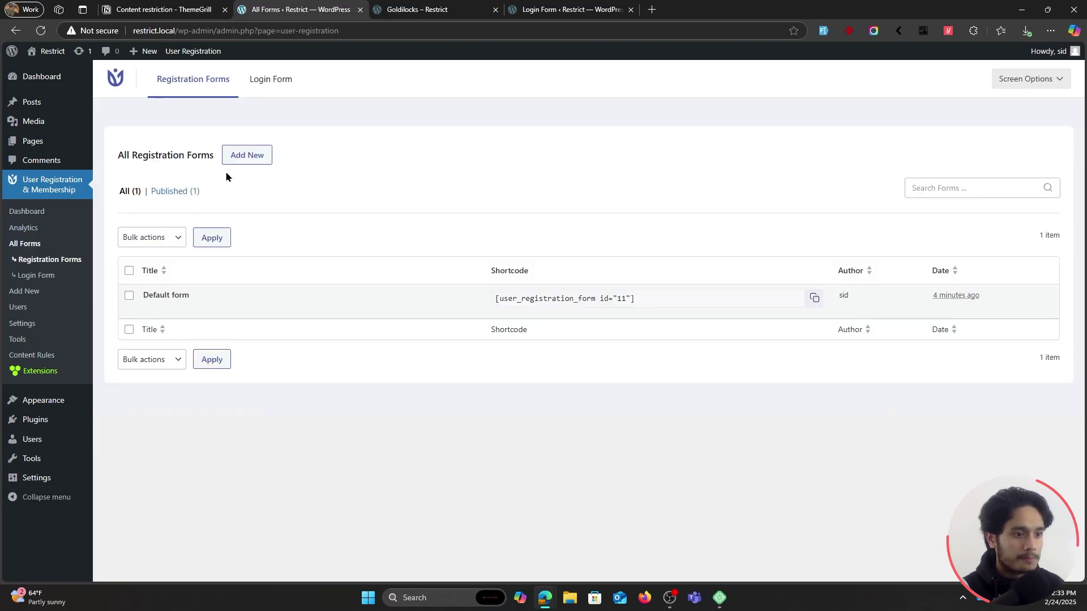
click(173, 309)
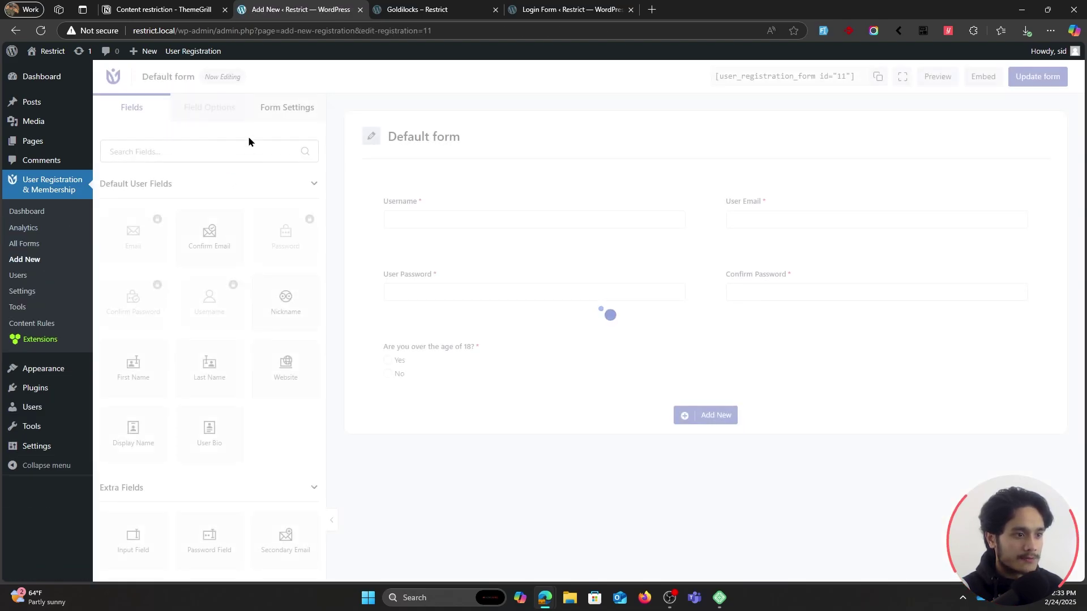
click(284, 111)
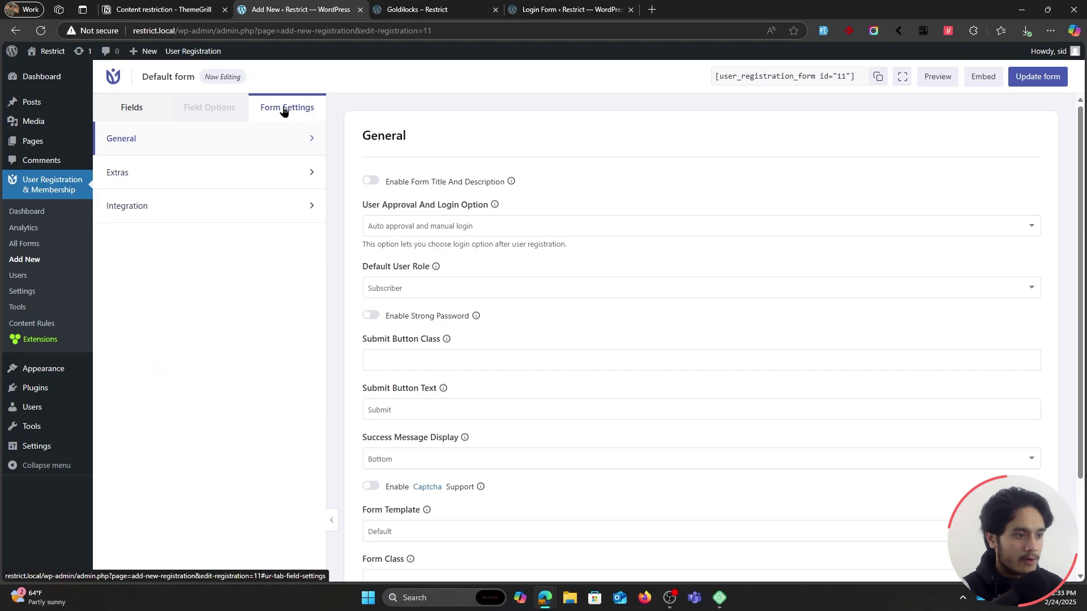
click(439, 286)
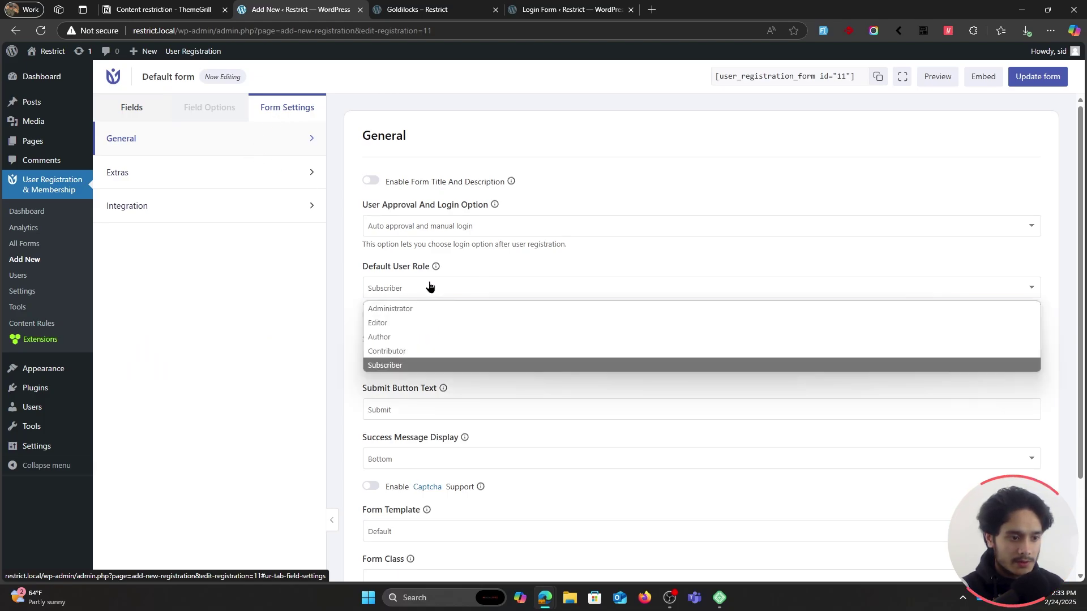
click(416, 367)
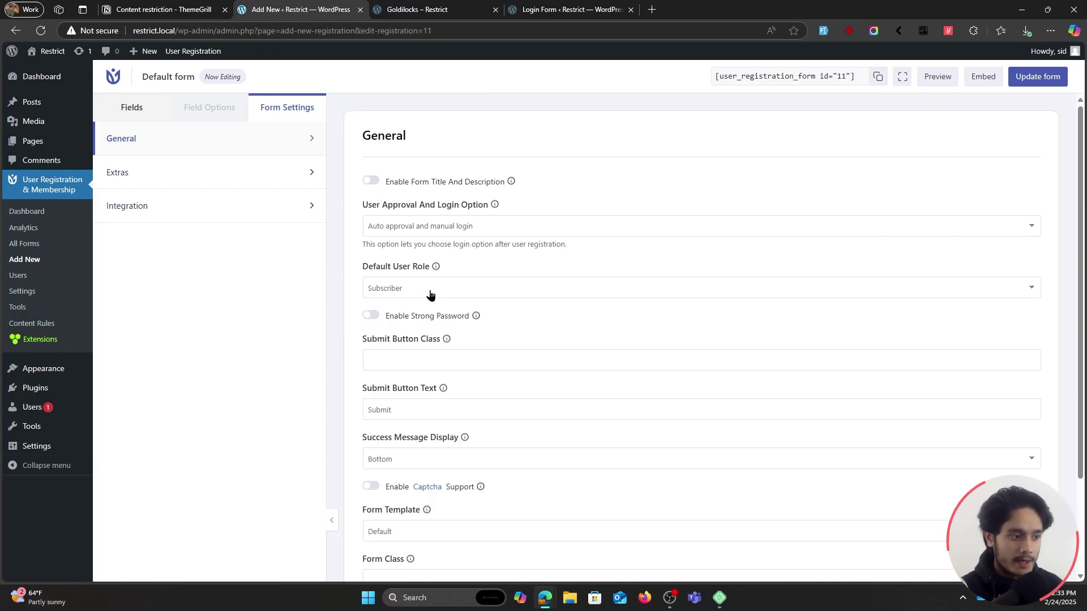
Change the newly registered test user's role to Contributor and update the user.
click(38, 407)
click(160, 219)
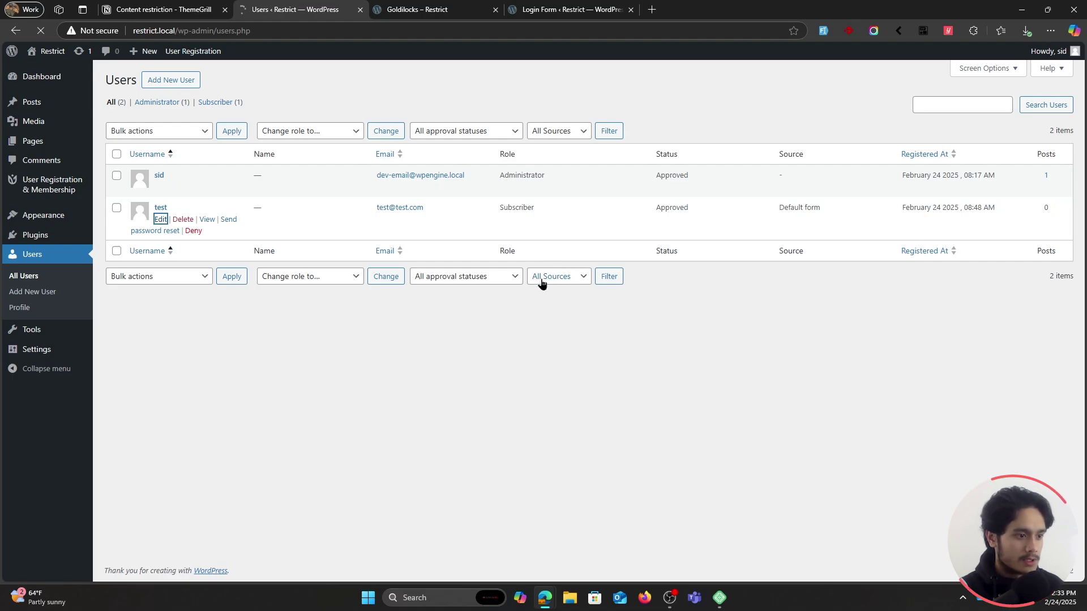
scroll(526, 345, down, 1)
click(280, 258)
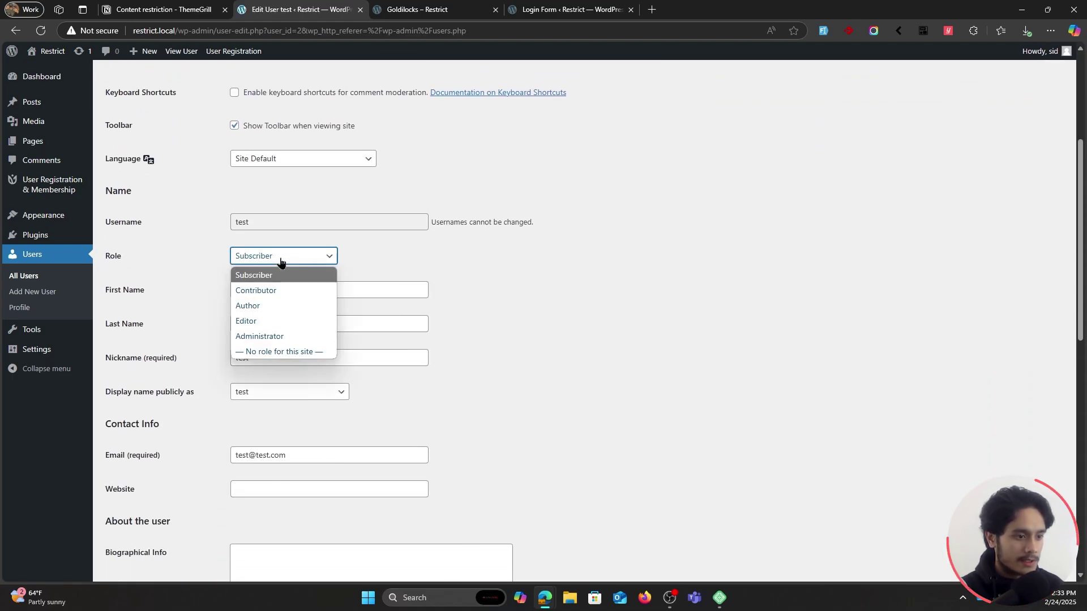
click(270, 291)
scroll(617, 341, down, 10)
click(129, 524)
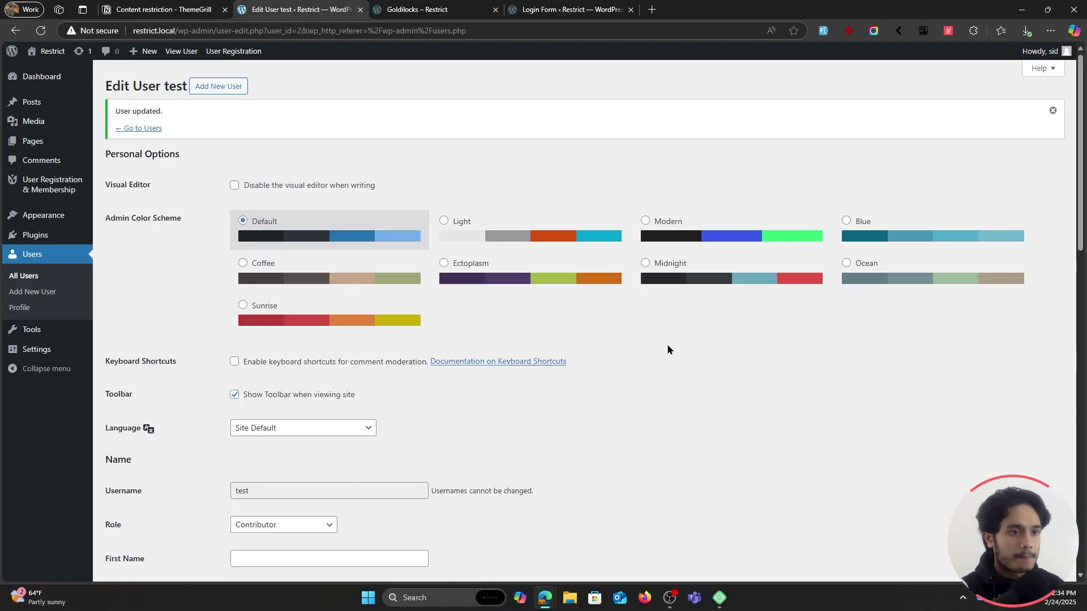
Reload the Goldilocks page in the private window and scroll through its now-visible full book content.
mouse_move(571, 585)
click(663, 543)
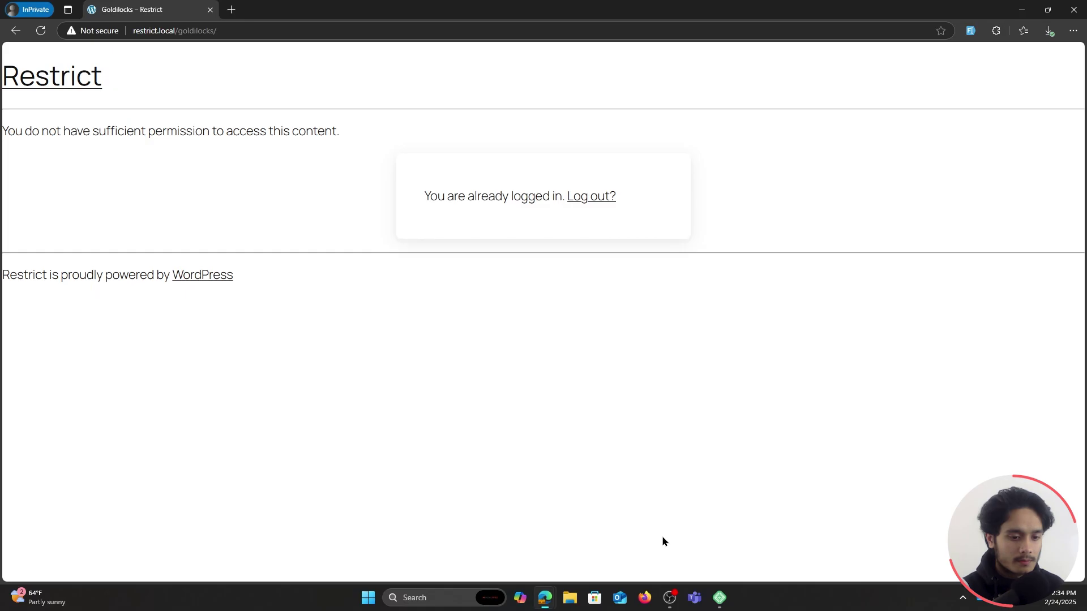
click(40, 31)
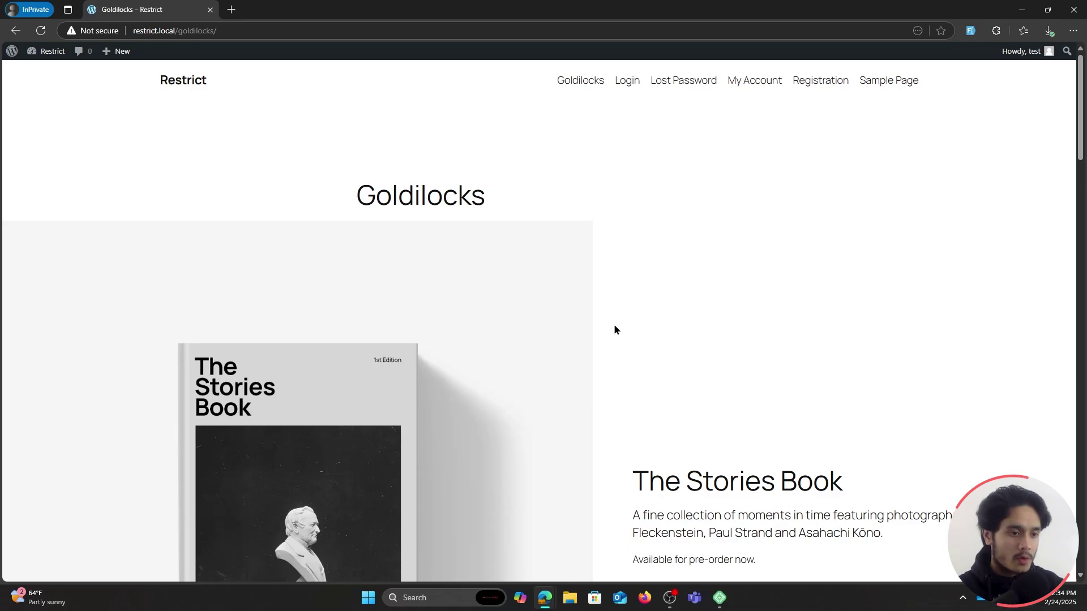
scroll(283, 269, down, 1)
scroll(283, 270, down, 18)
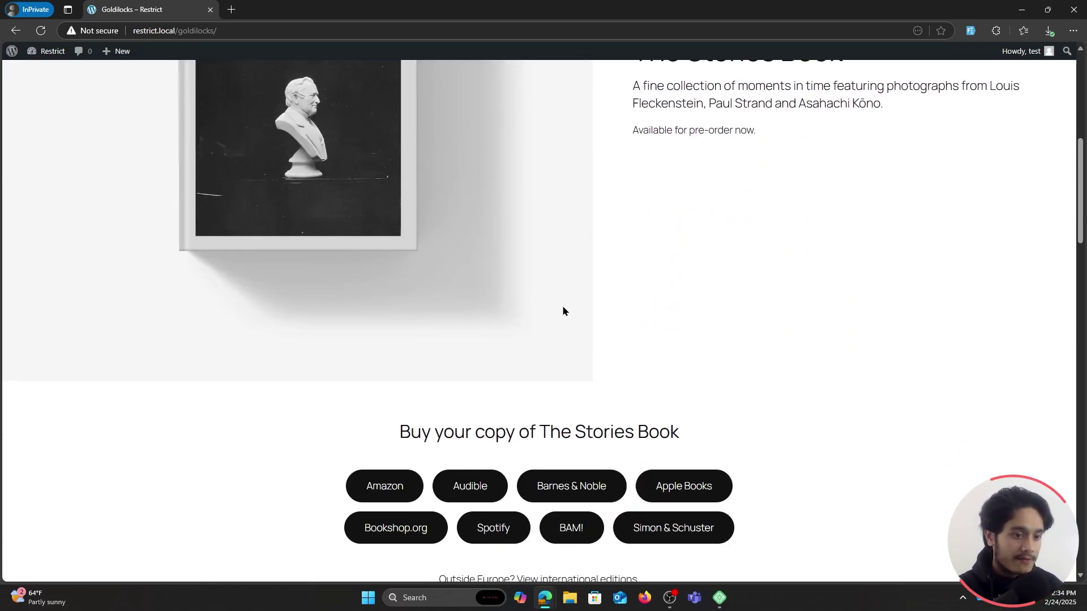
scroll(867, 419, down, 5)
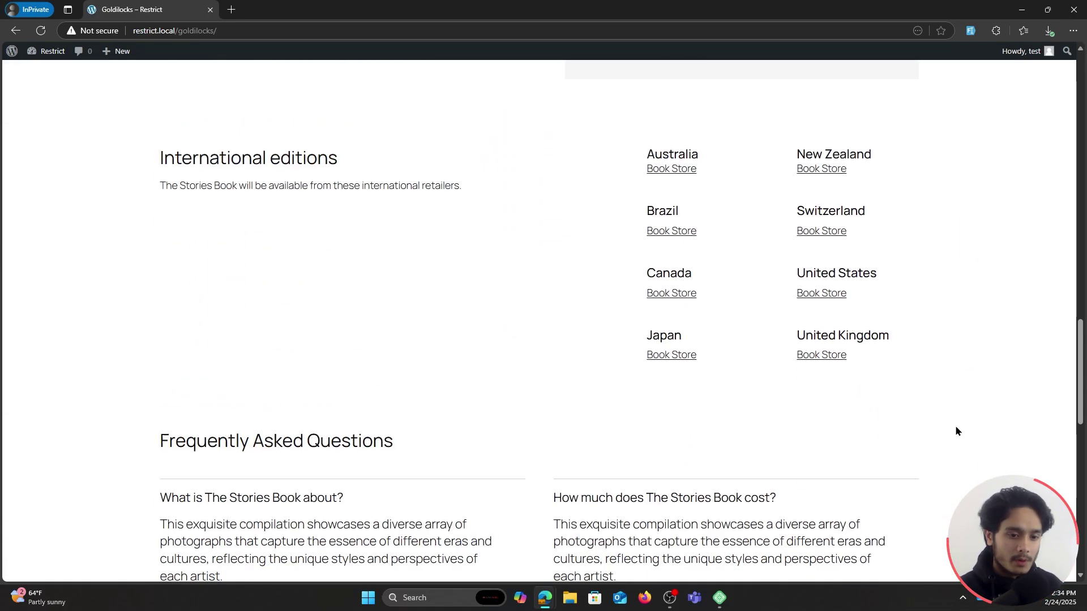
scroll(972, 443, down, 5)
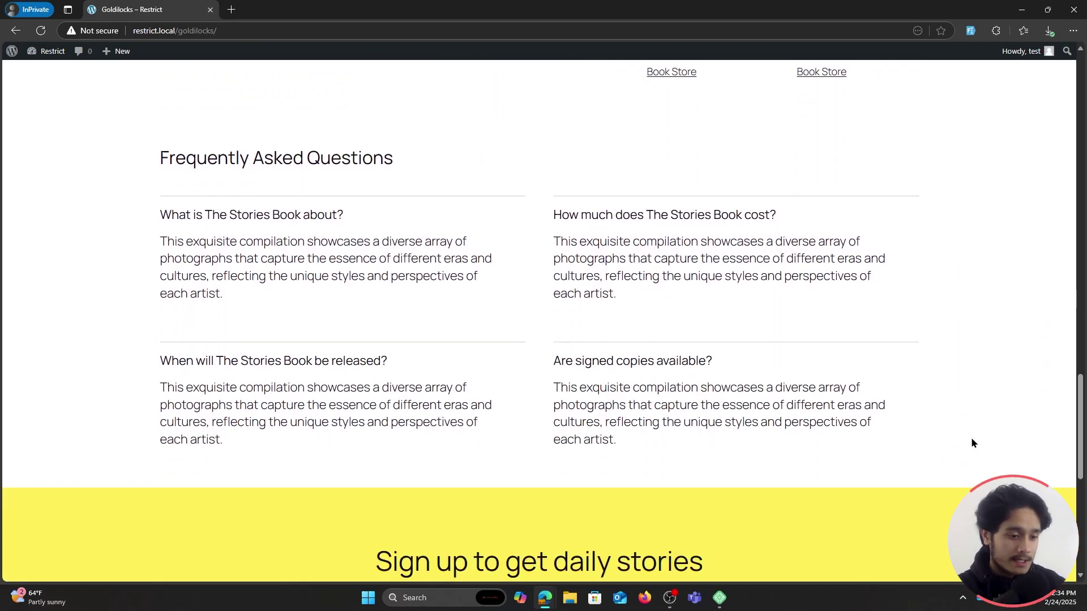
key(Home)
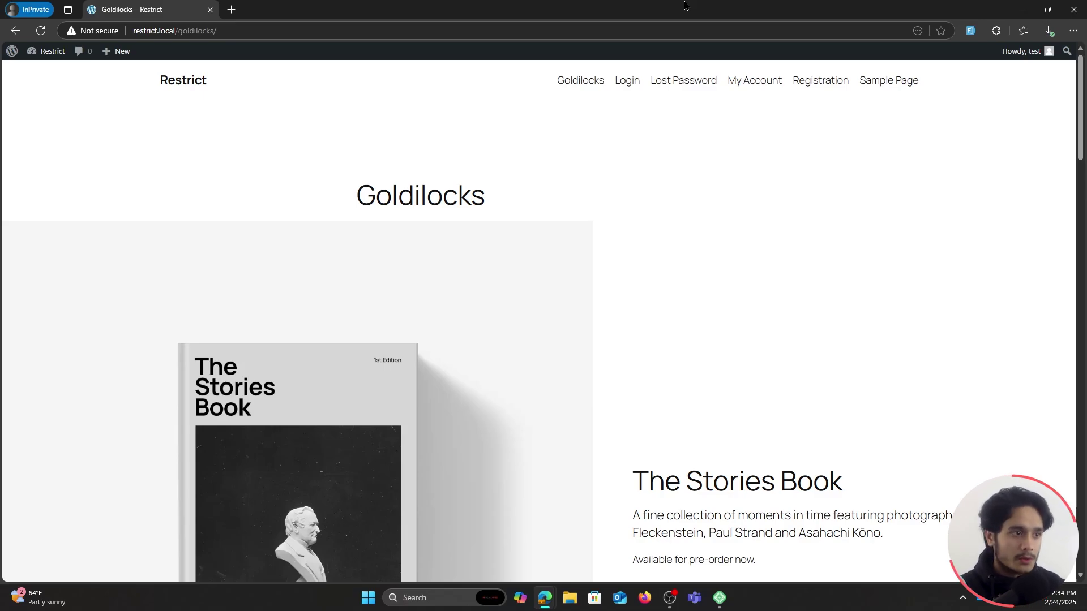
double_click(682, 7)
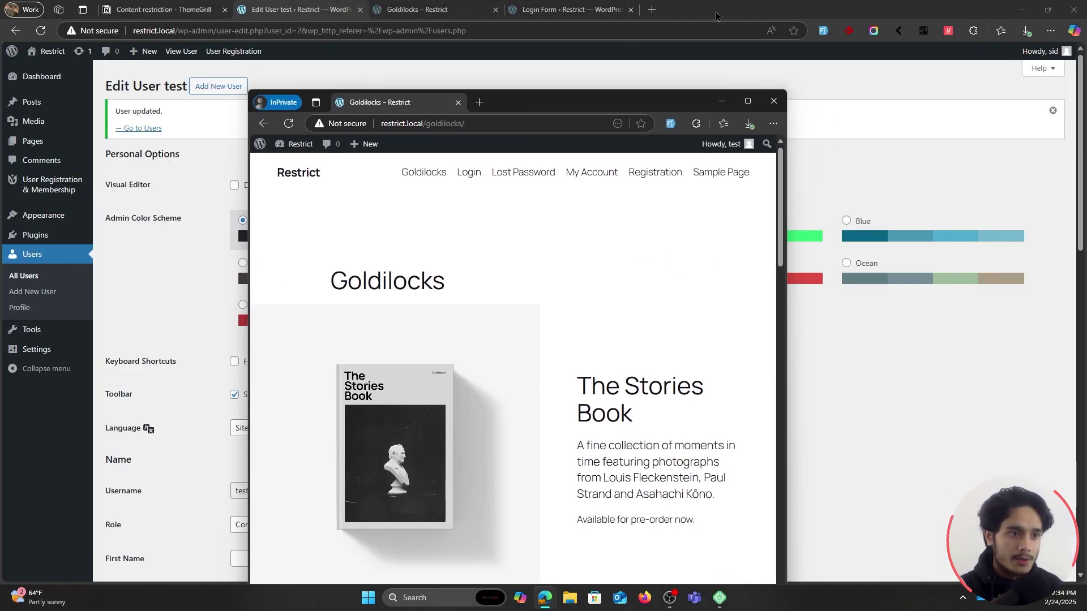
Open the Goldilocks rule from Content Rules and list the condition fields that can be added.
click(716, 16)
mouse_move(54, 185)
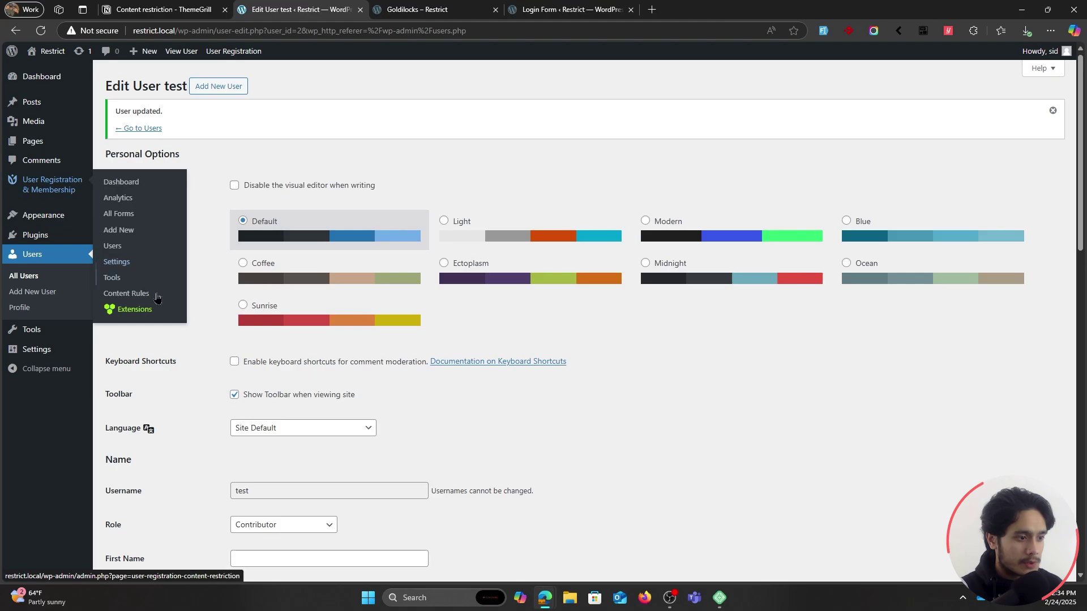
click(136, 295)
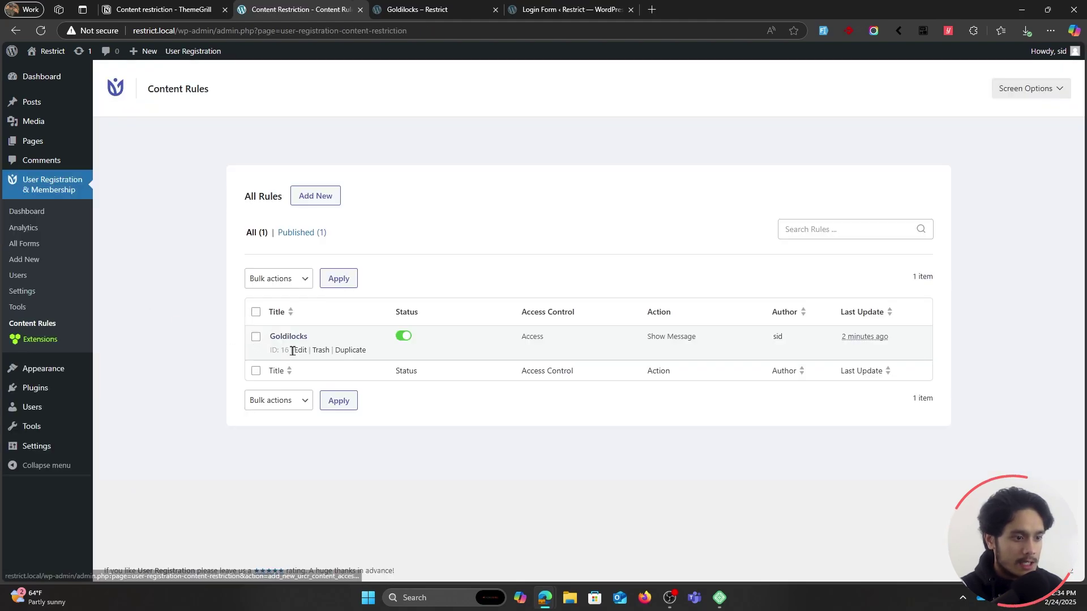
click(300, 351)
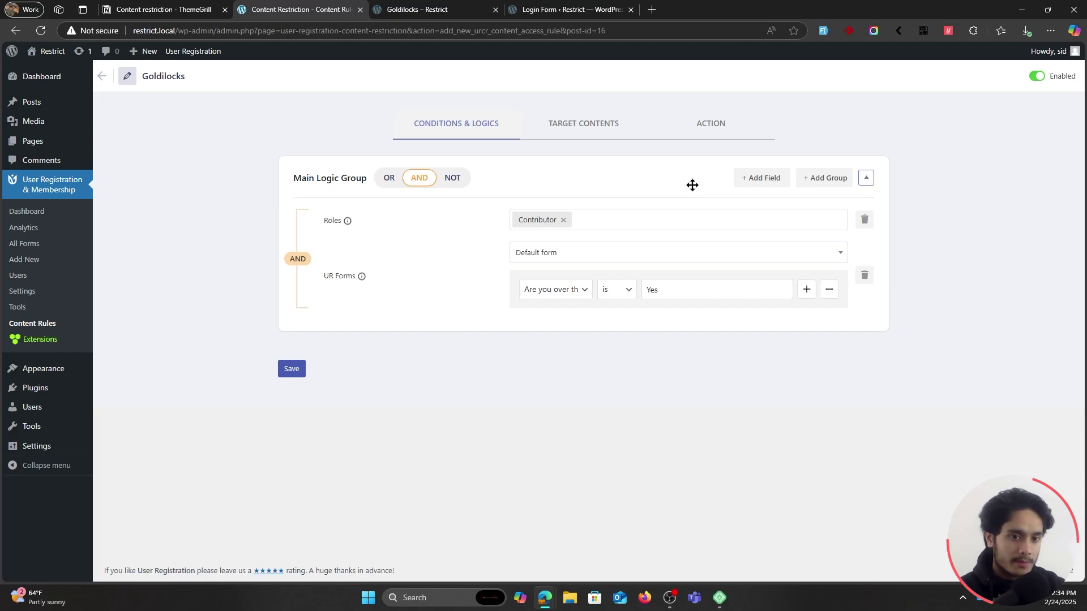
click(756, 178)
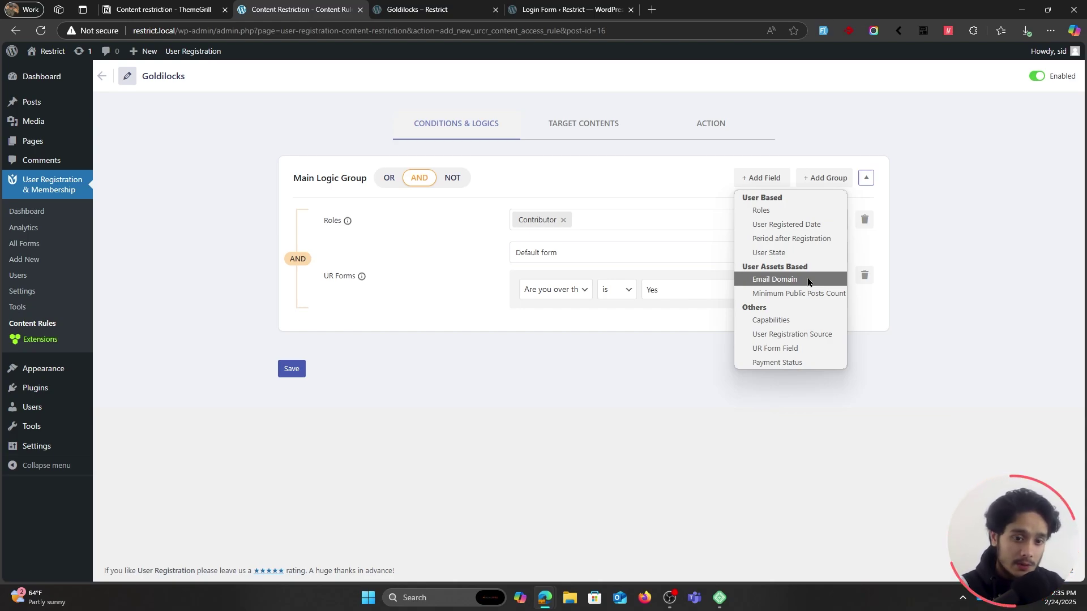
Add an Email Domain condition of gmail.com, save, and reload Goldilocks to see access denied.
click(786, 280)
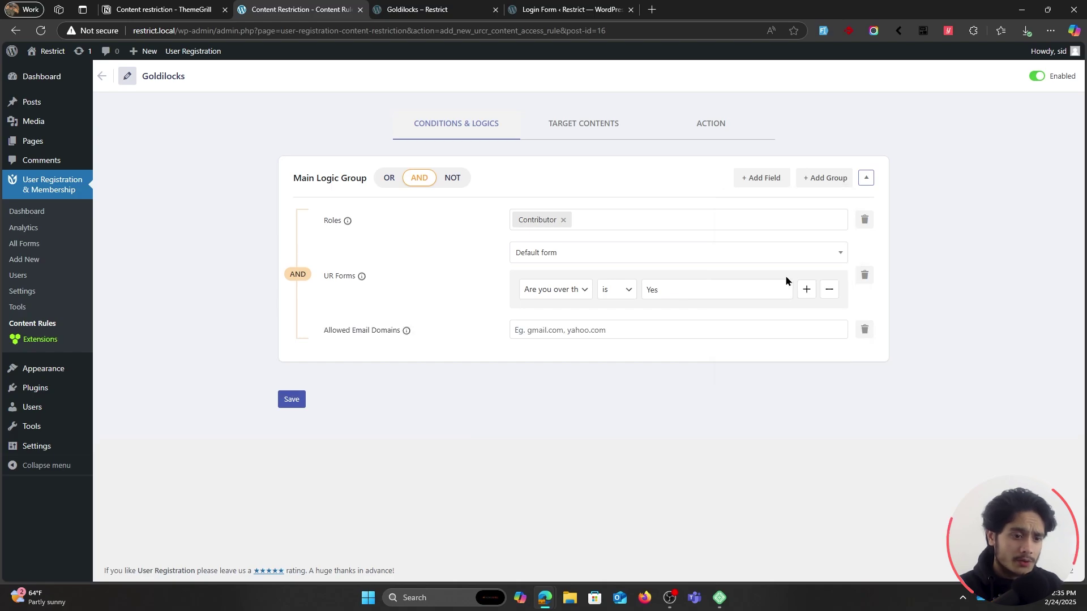
click(649, 328)
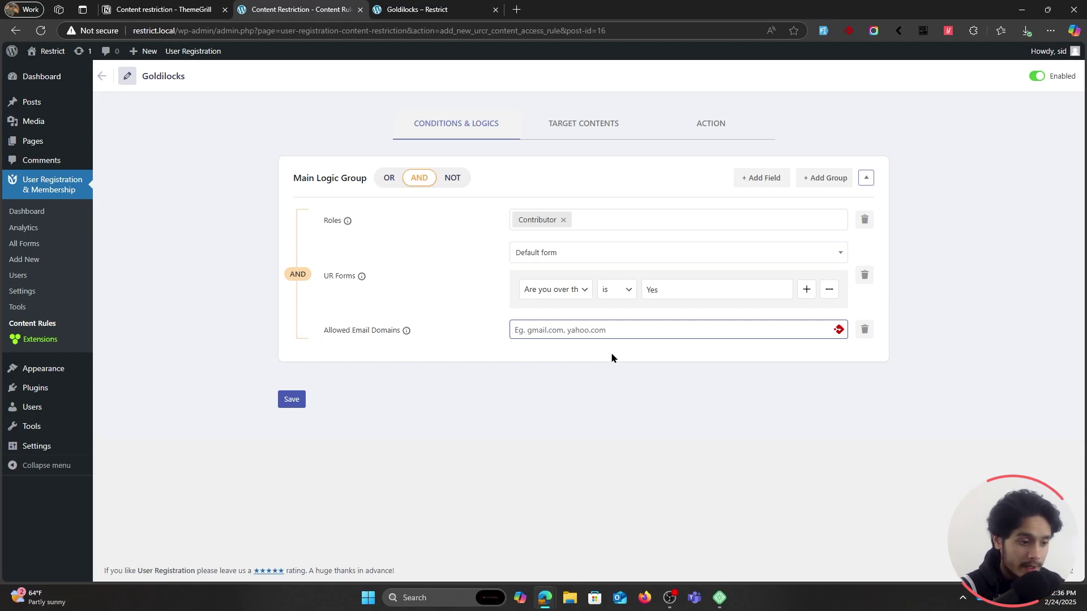
text(gmail.com)
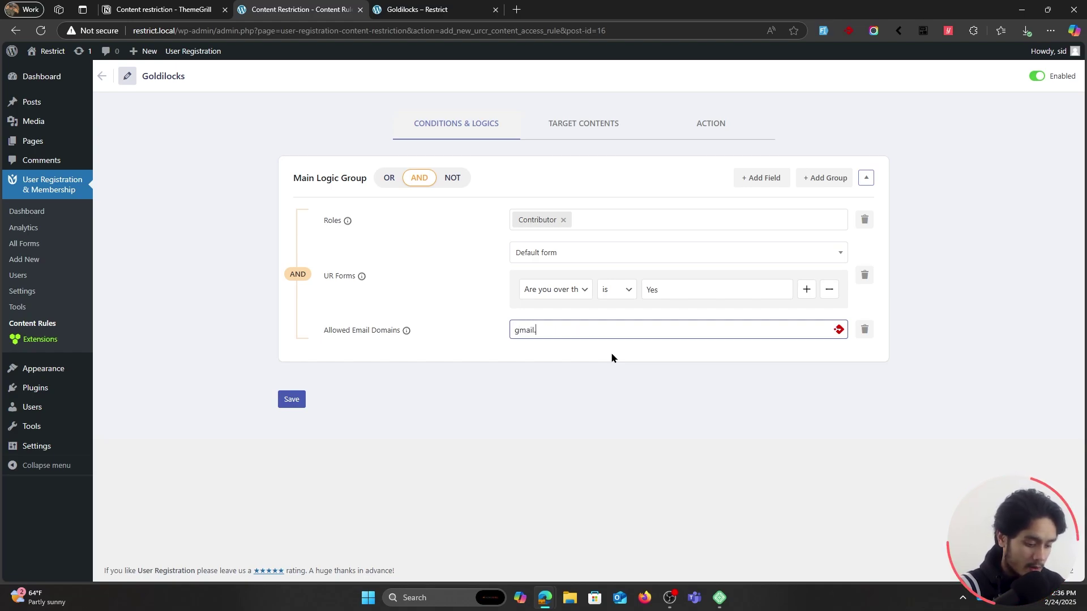
click(596, 391)
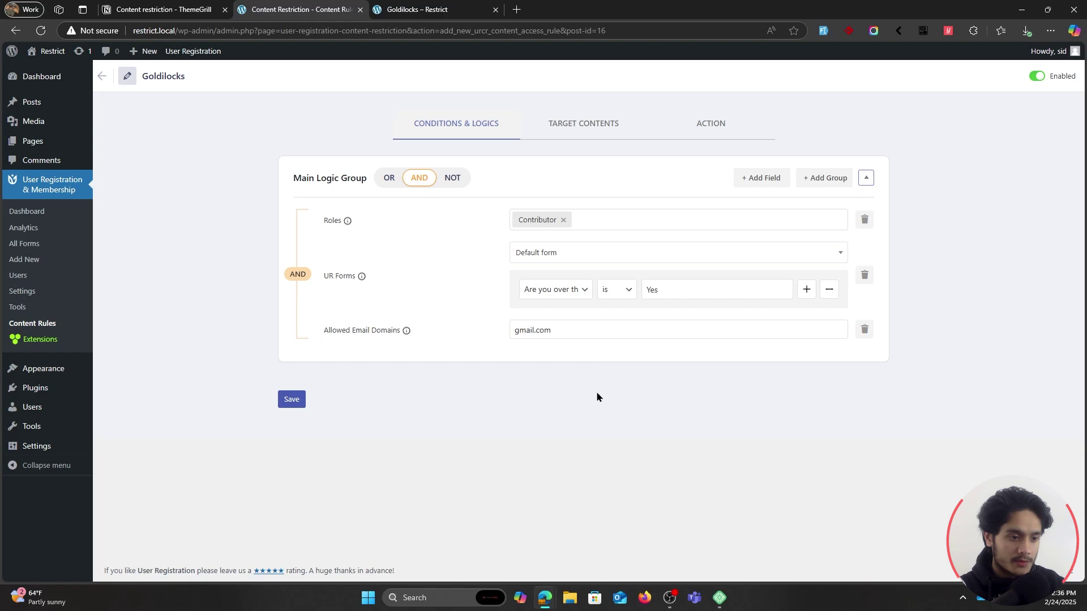
click(292, 400)
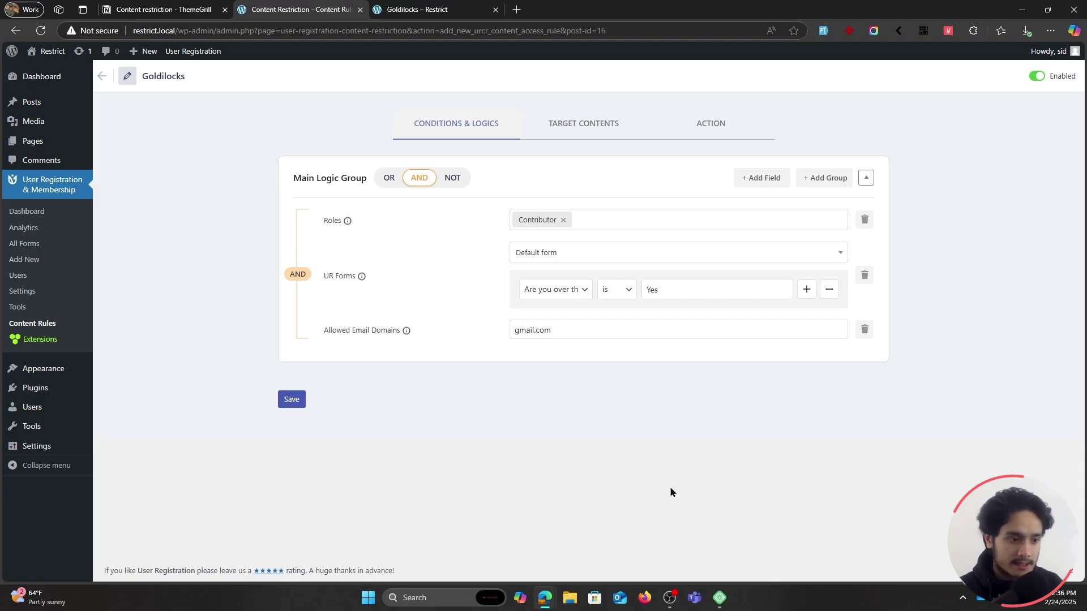
key(alt+Tab)
click(378, 122)
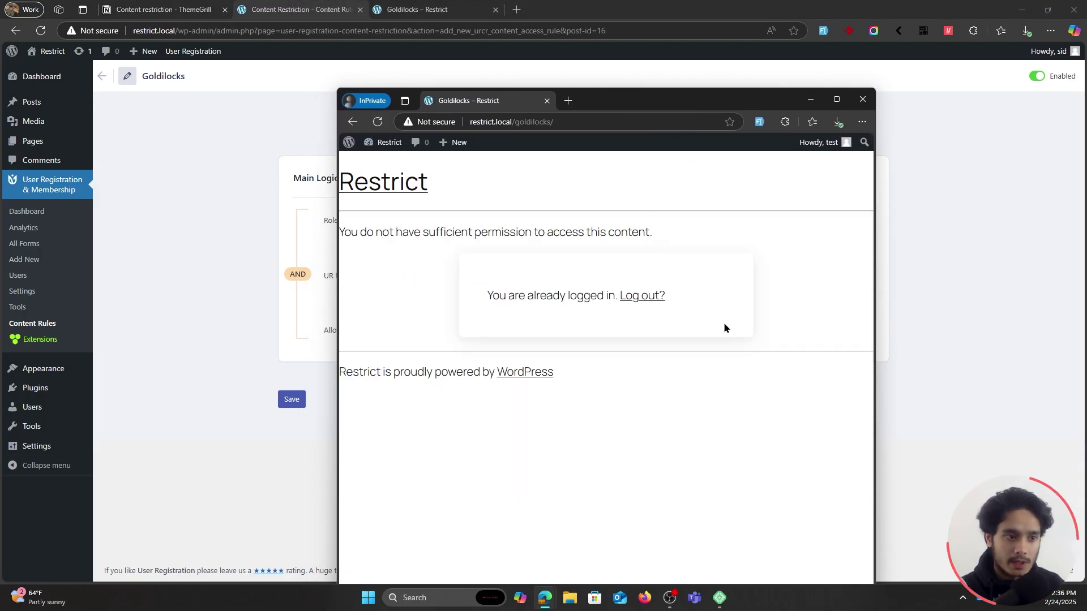
Switch the rule's main logic to OR, save, and reload Goldilocks to confirm it opens.
key(alt+Tab)
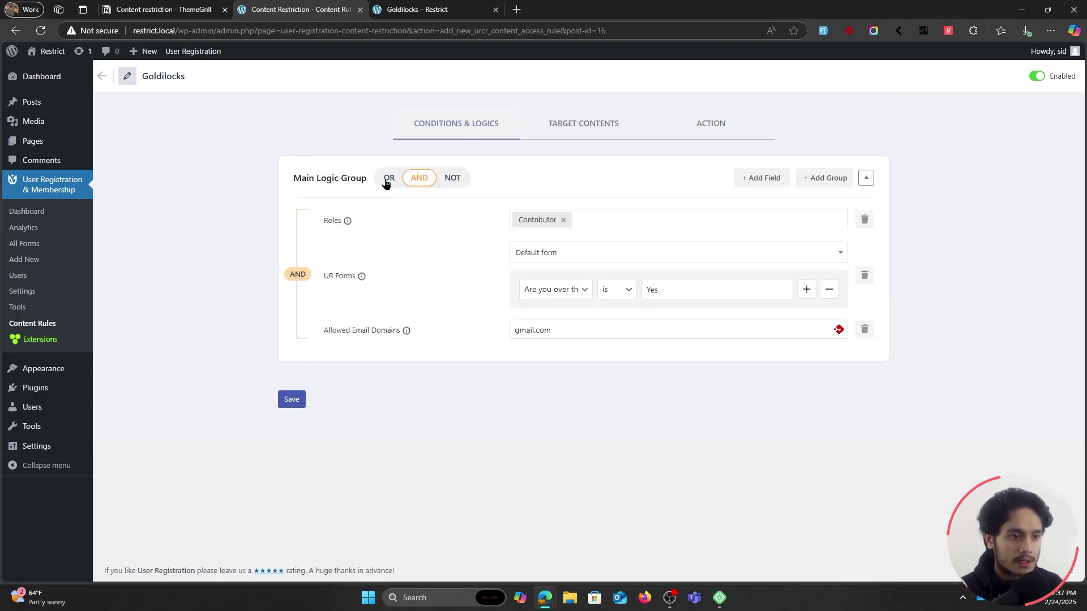
click(388, 179)
click(291, 399)
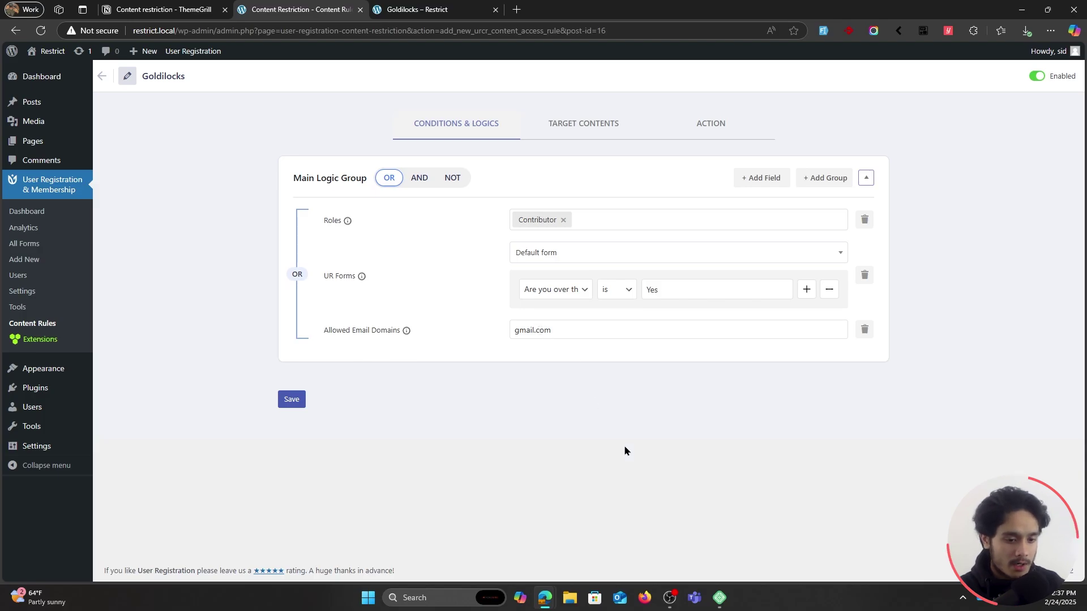
key(alt+Tab)
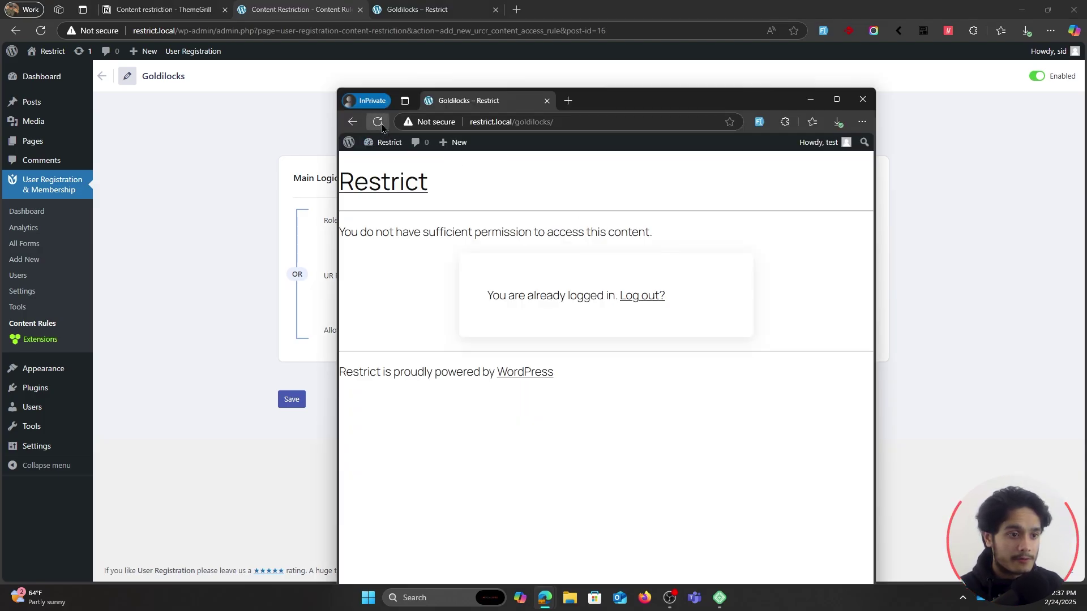
click(381, 127)
scroll(660, 325, down, 5)
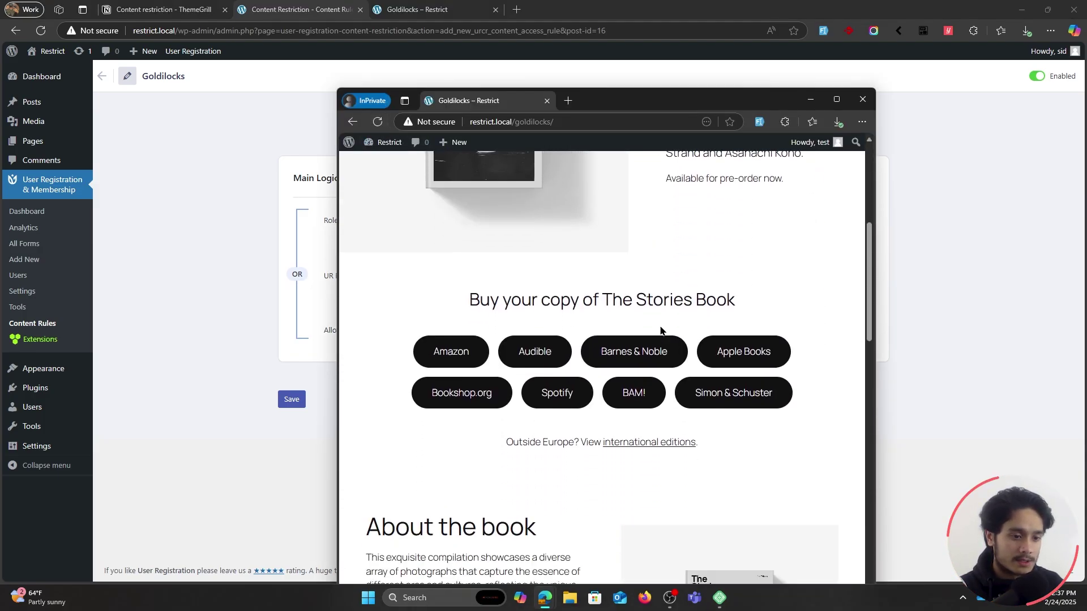
scroll(655, 321, up, 5)
Restore AND as the rule's main logic and save it.
click(188, 156)
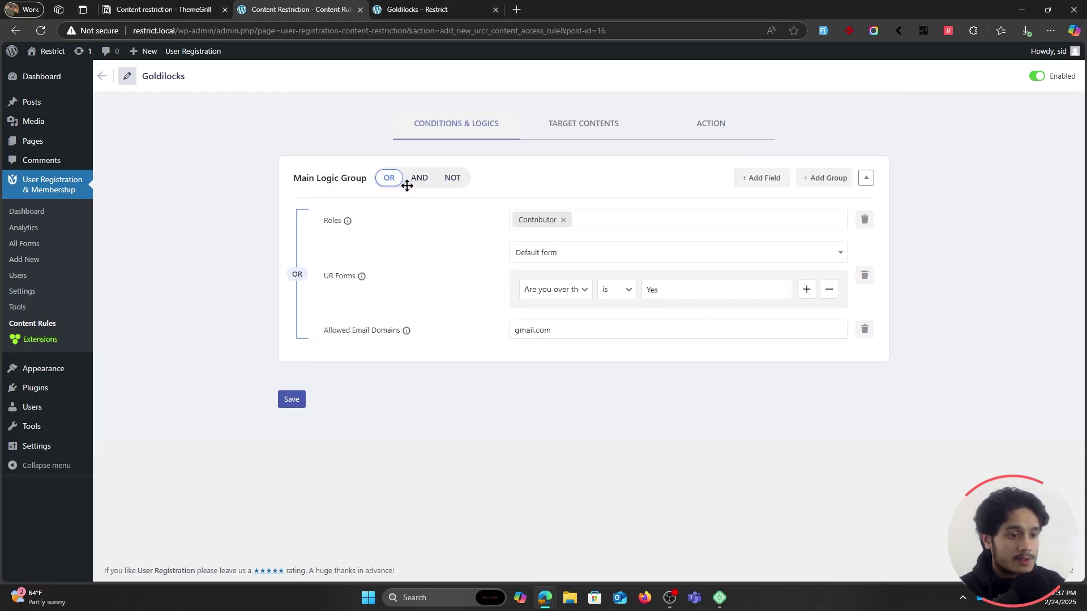
click(419, 178)
click(293, 400)
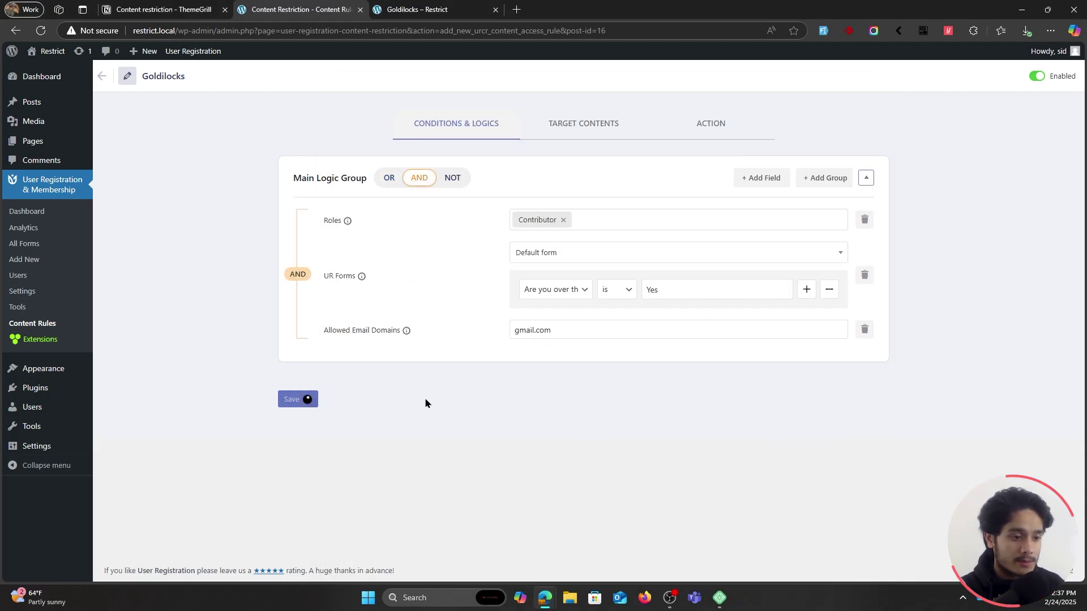
click(764, 180)
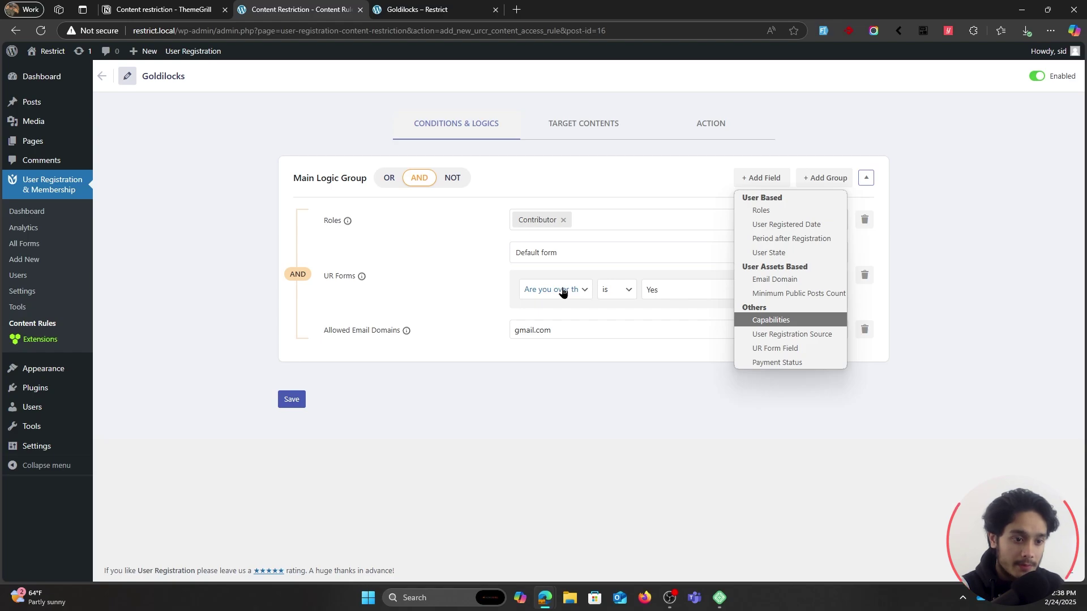
click(809, 362)
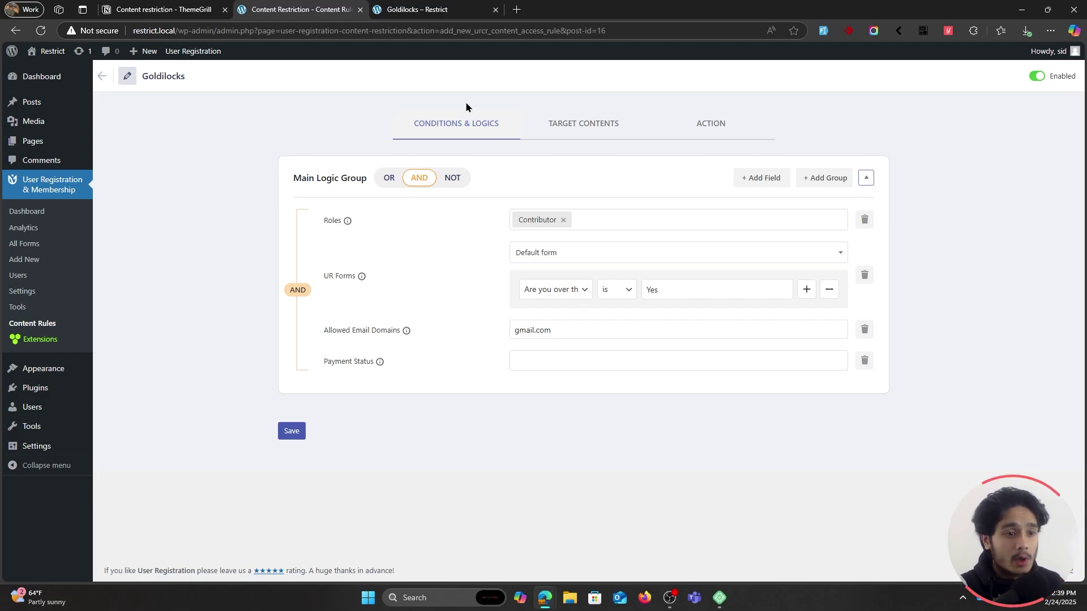
click(570, 126)
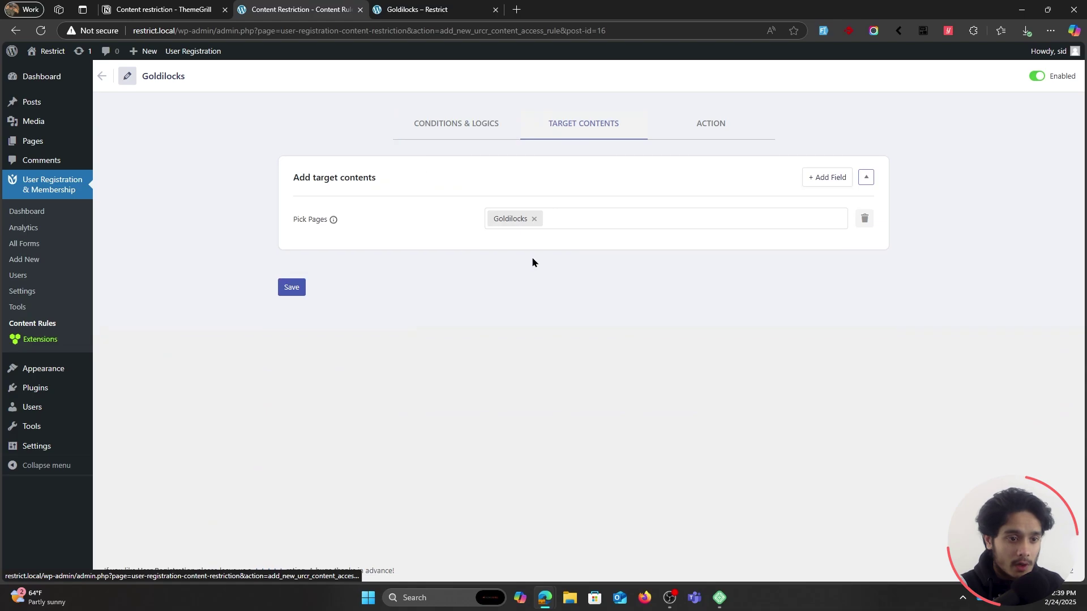
click(468, 128)
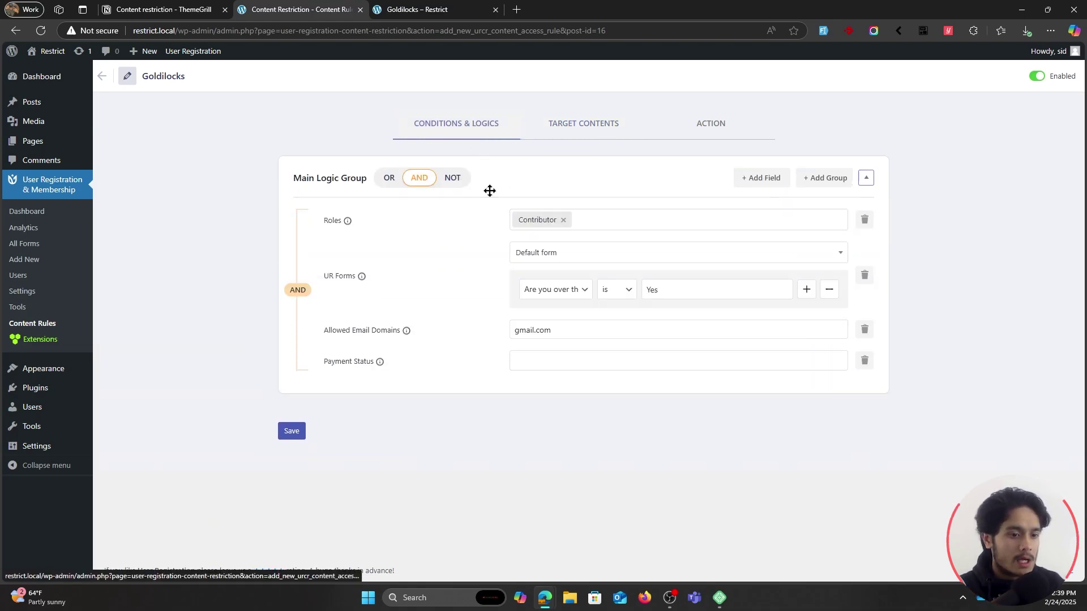
click(545, 361)
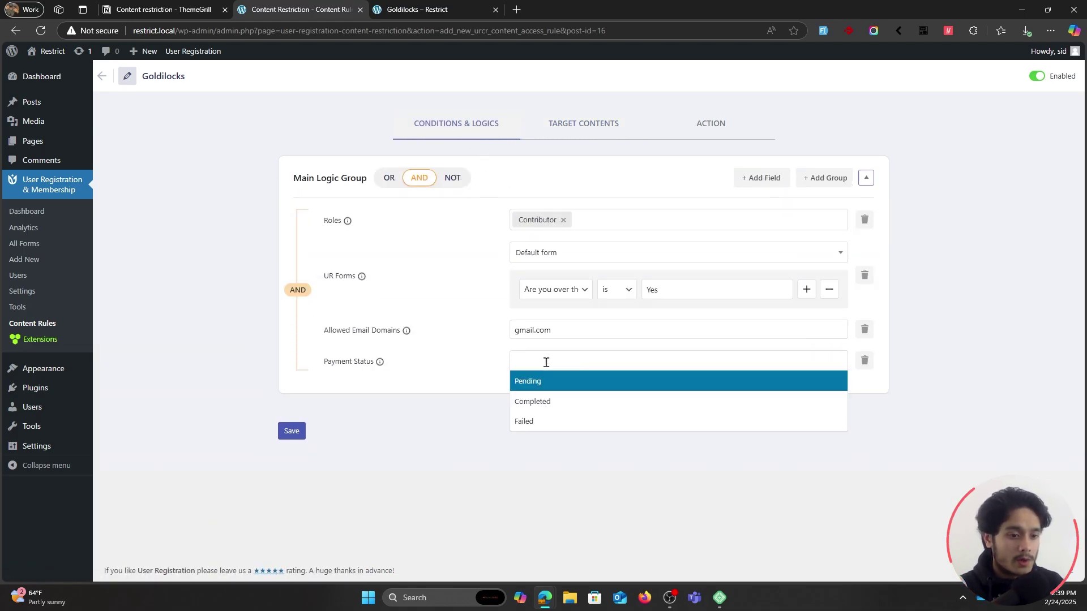
click(570, 408)
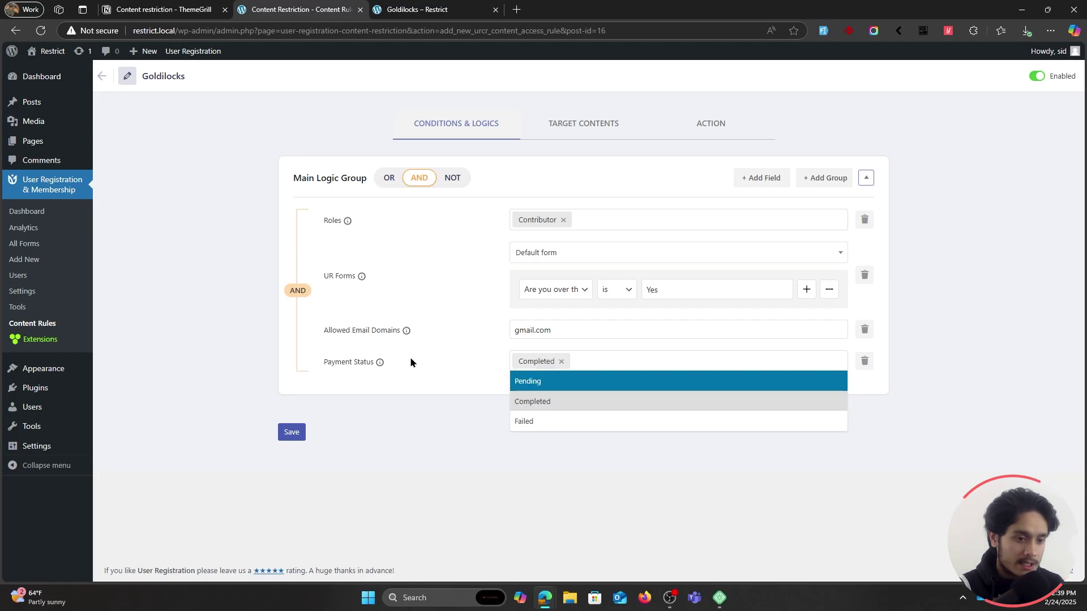
click(436, 379)
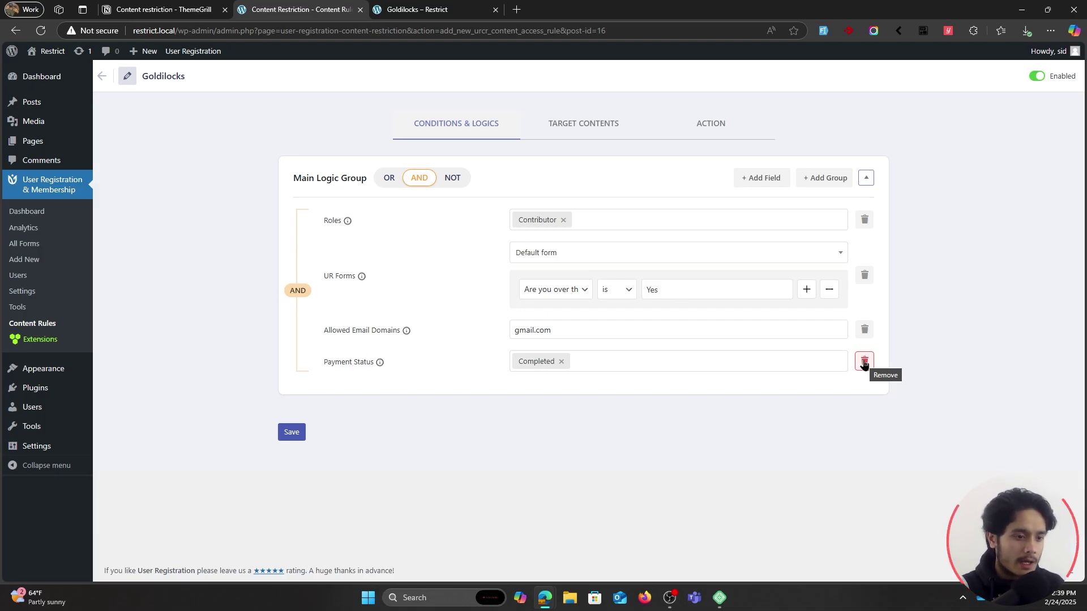
click(865, 364)
click(487, 383)
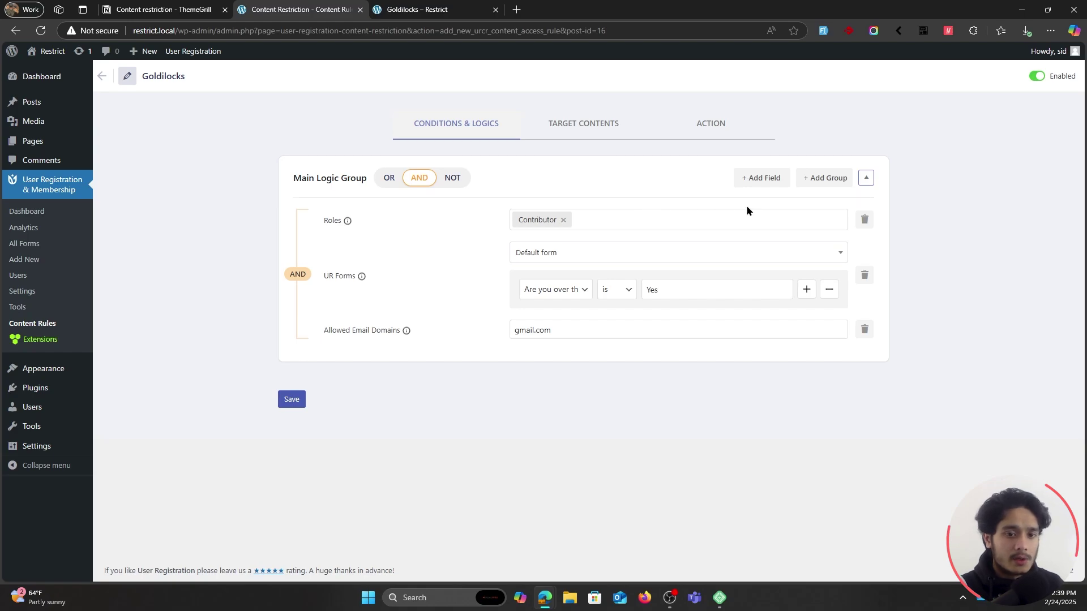
Add a sub logic group, delete it again, and show the rule's target contents.
click(807, 180)
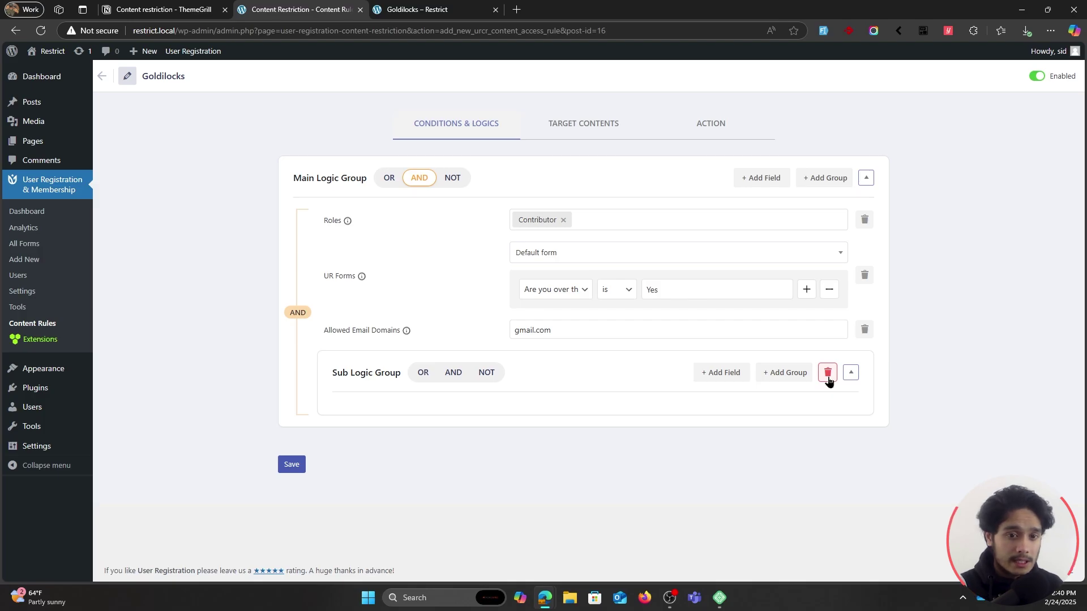
click(828, 373)
click(516, 386)
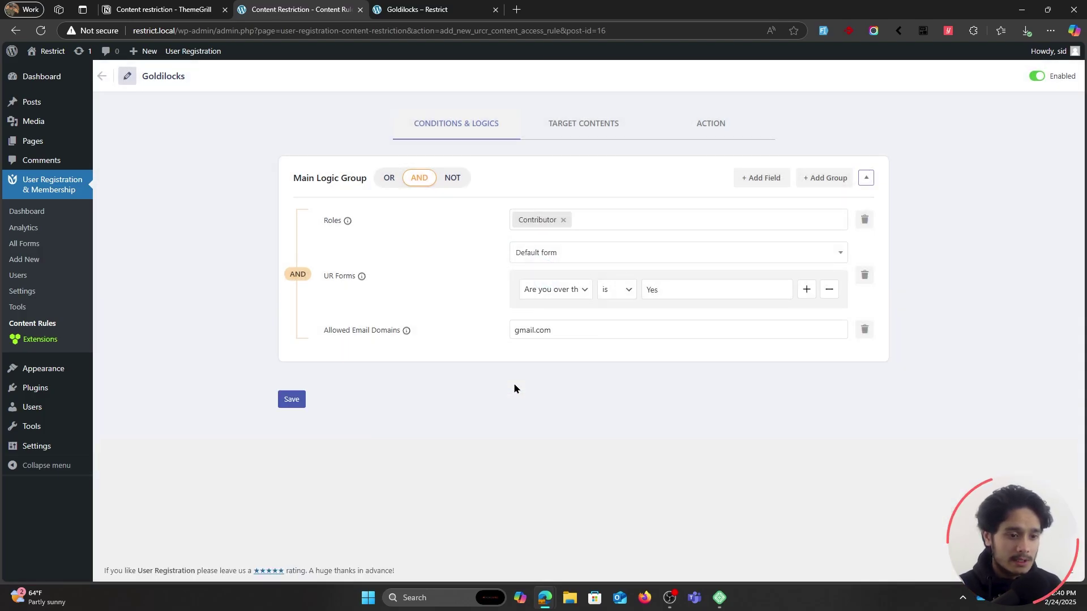
click(589, 138)
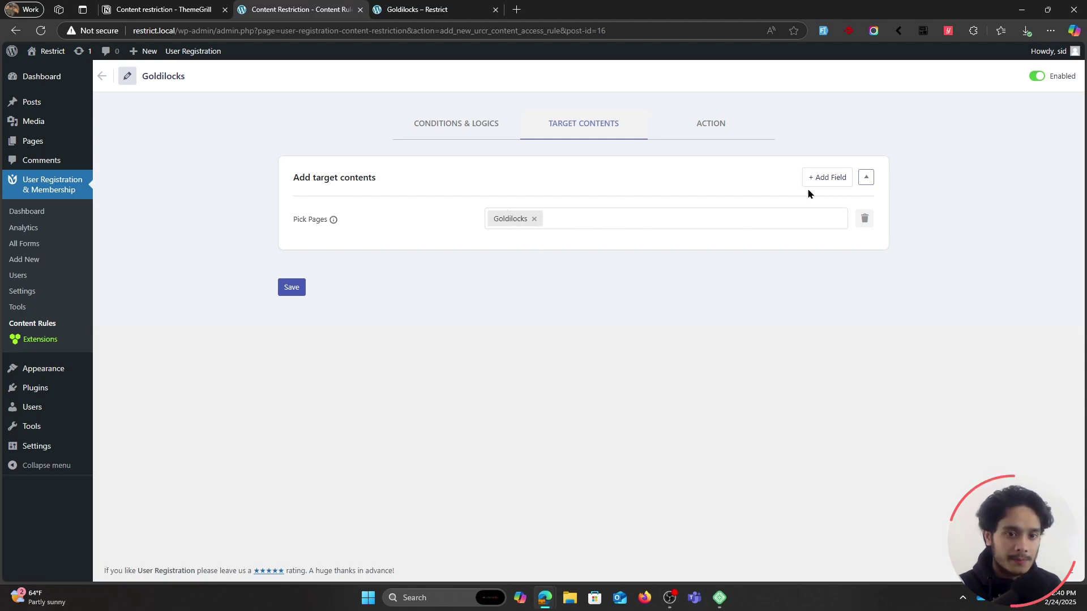
Add a Taxonomy target field alongside the existing Goldilocks page target.
click(705, 214)
click(429, 235)
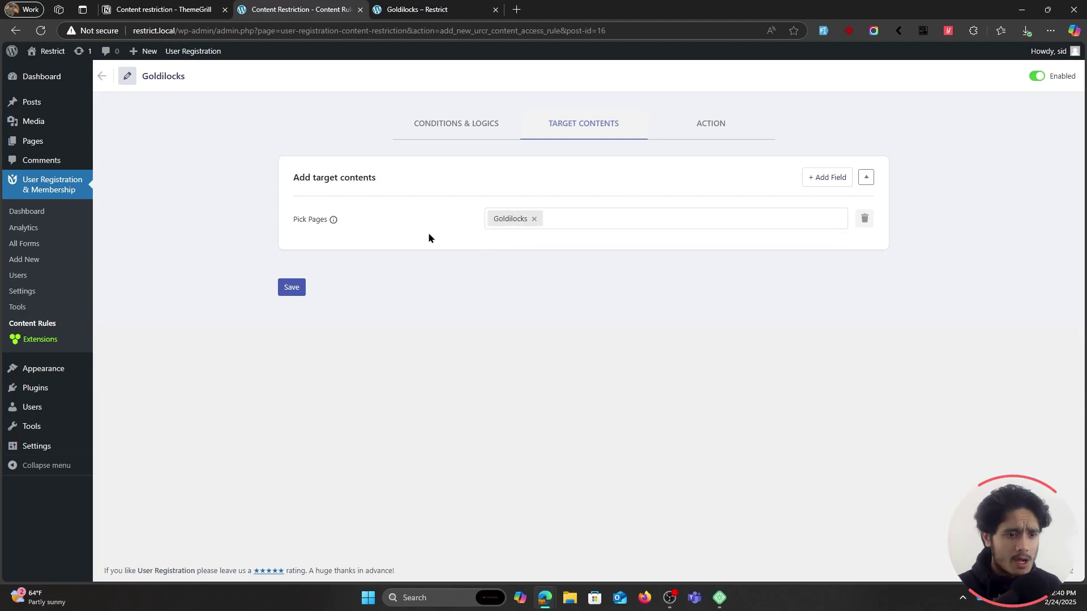
click(834, 180)
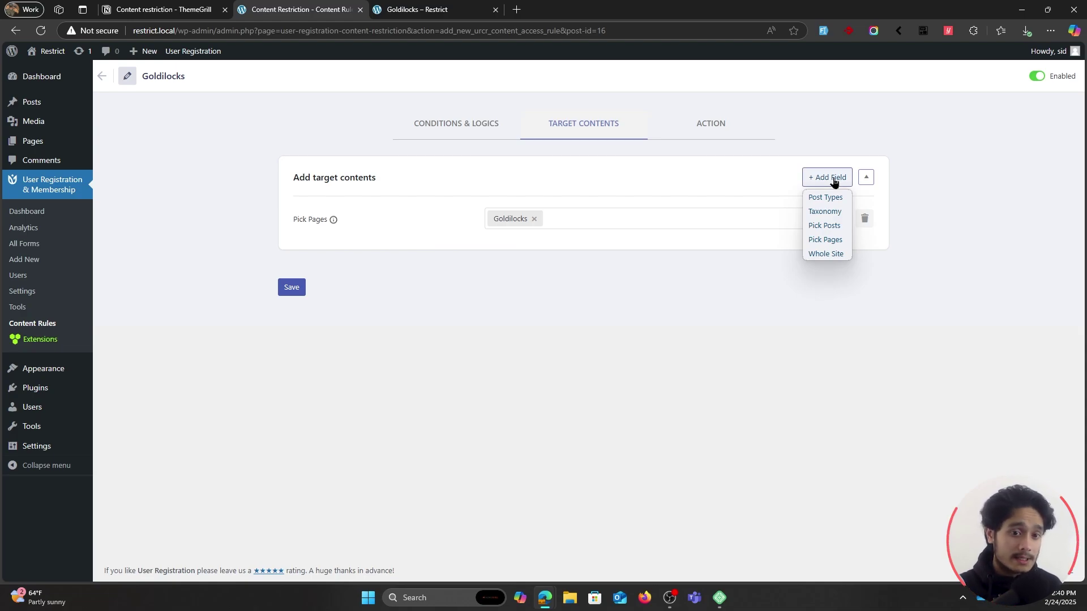
click(772, 167)
click(825, 174)
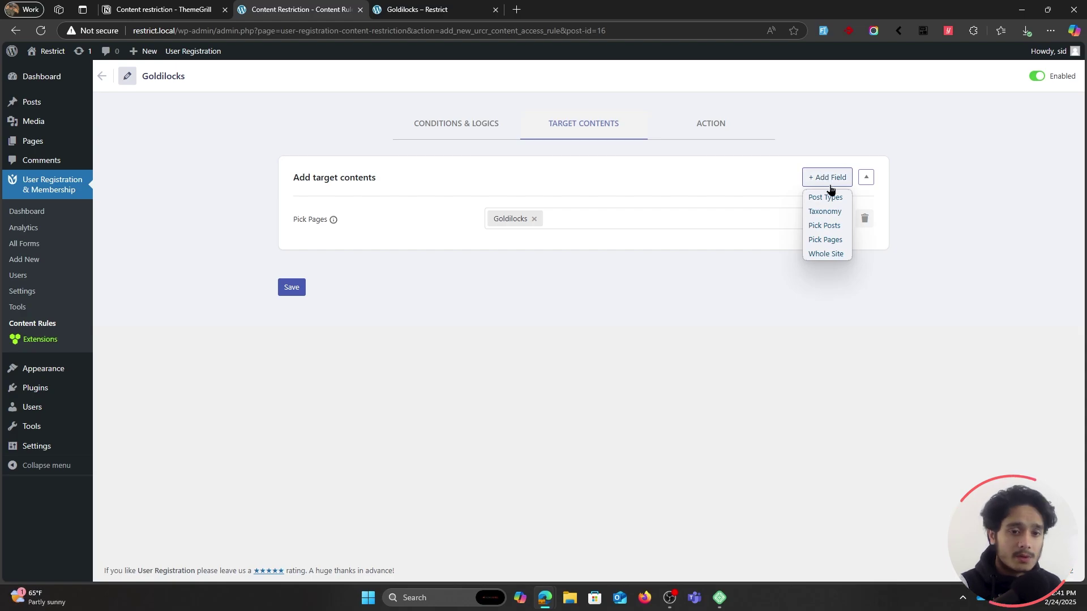
click(829, 211)
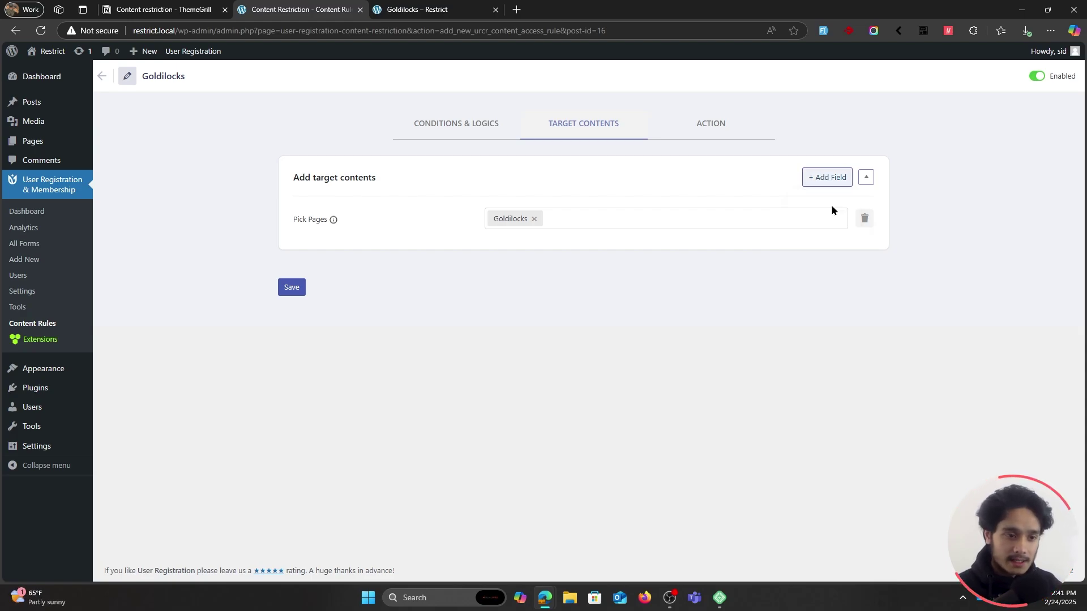
Set the taxonomy target to Categories with Cat1, save, and open the admin About page.
click(517, 252)
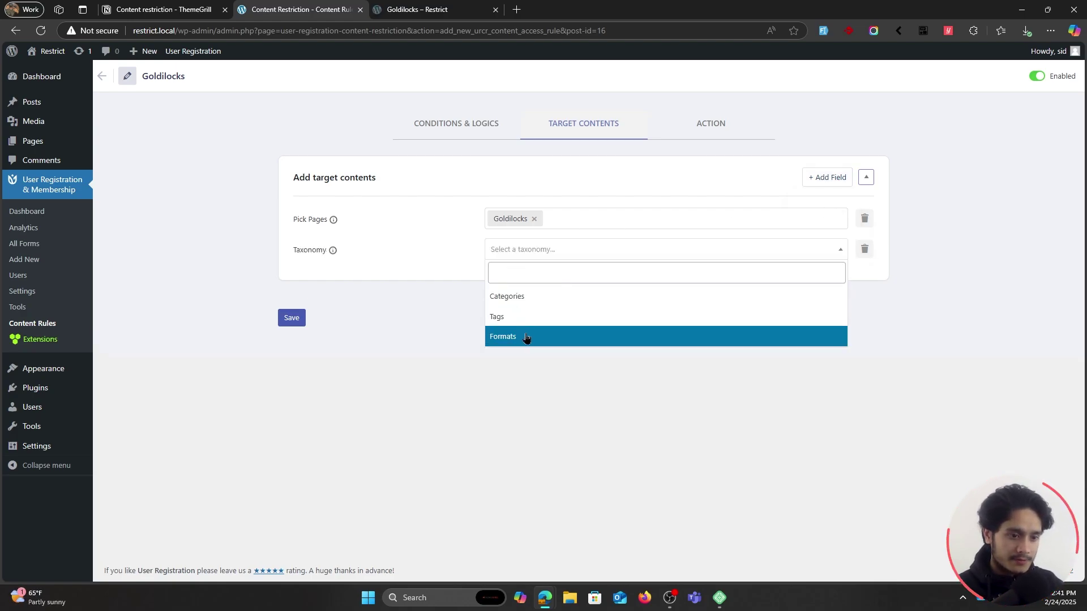
click(532, 299)
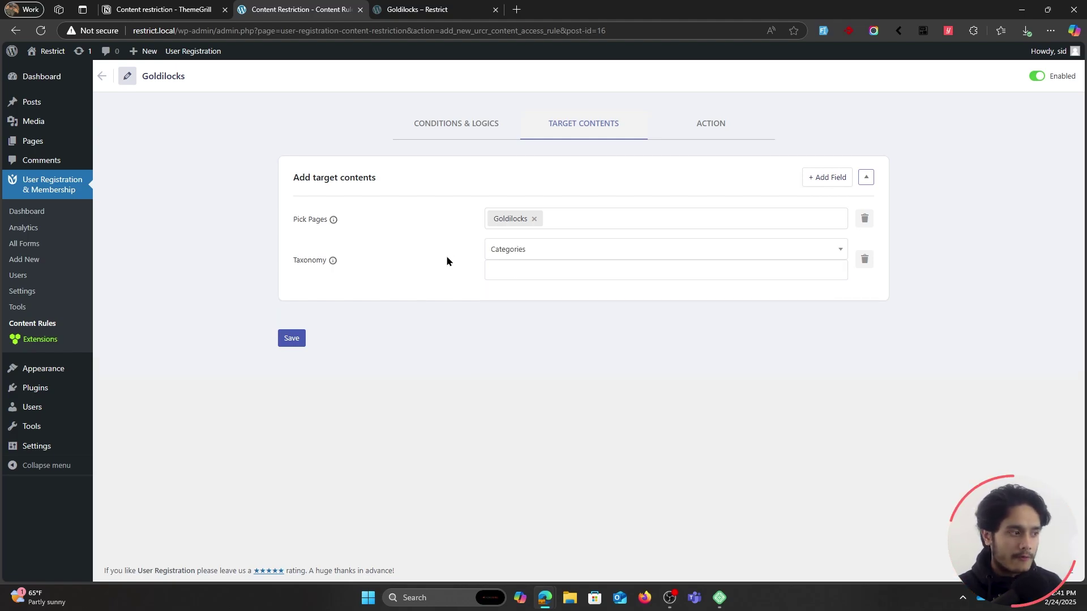
click(516, 271)
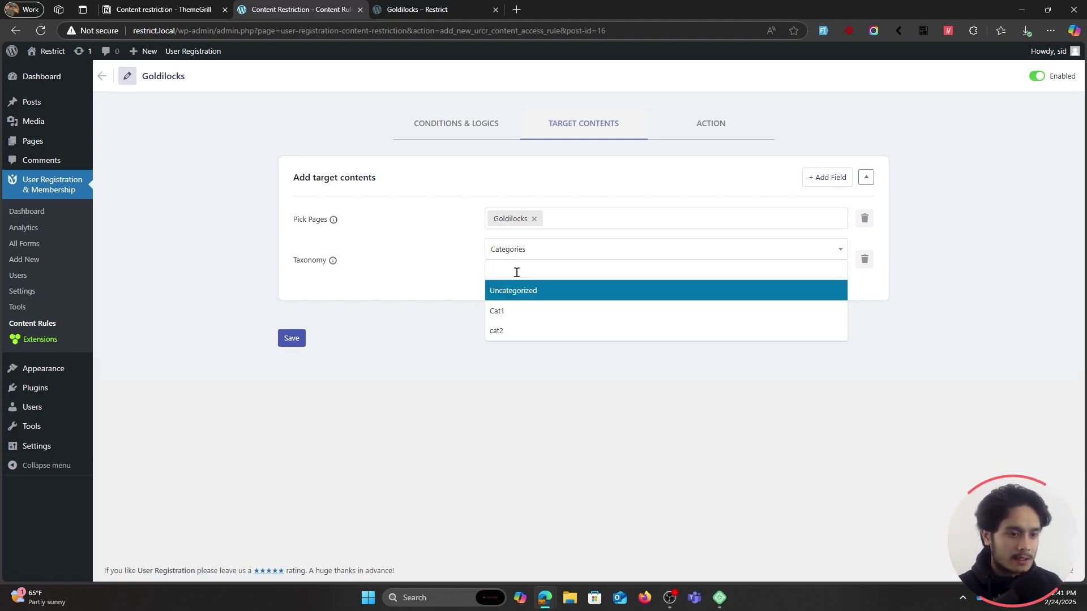
click(520, 314)
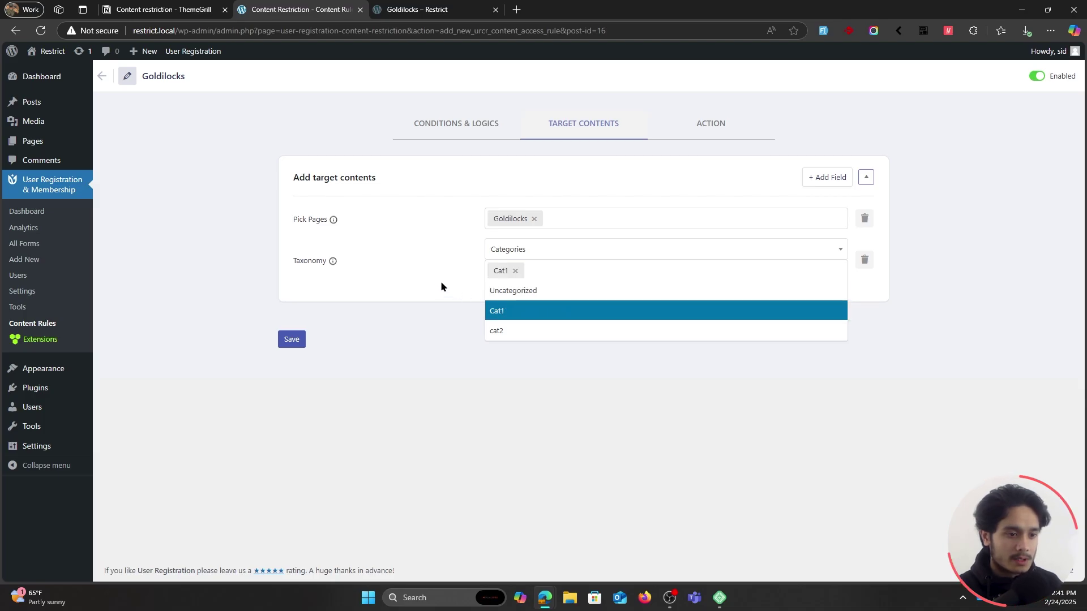
click(428, 273)
click(291, 339)
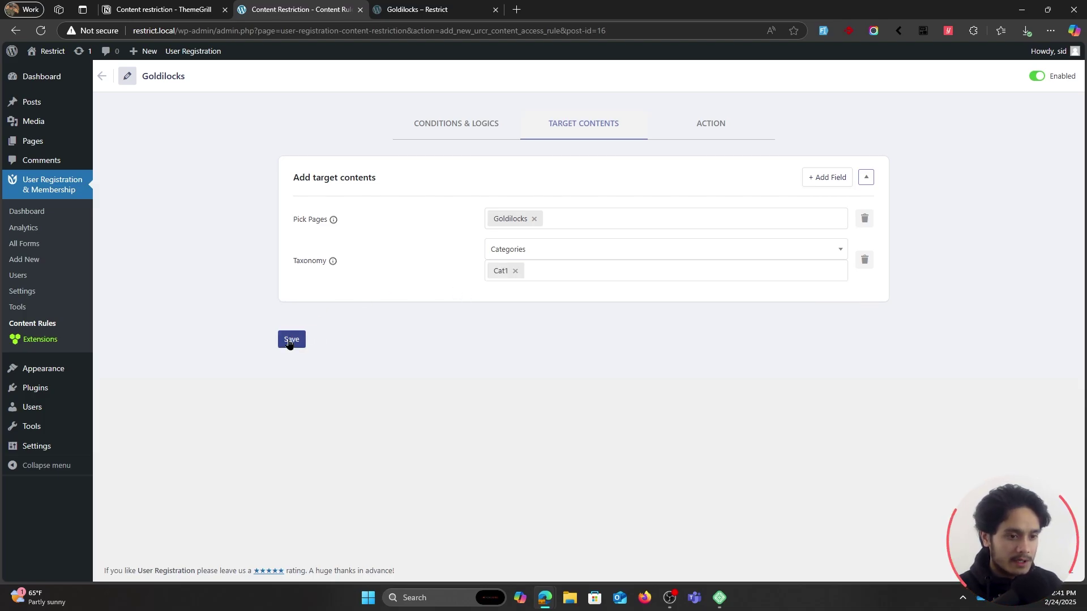
click(417, 9)
click(41, 31)
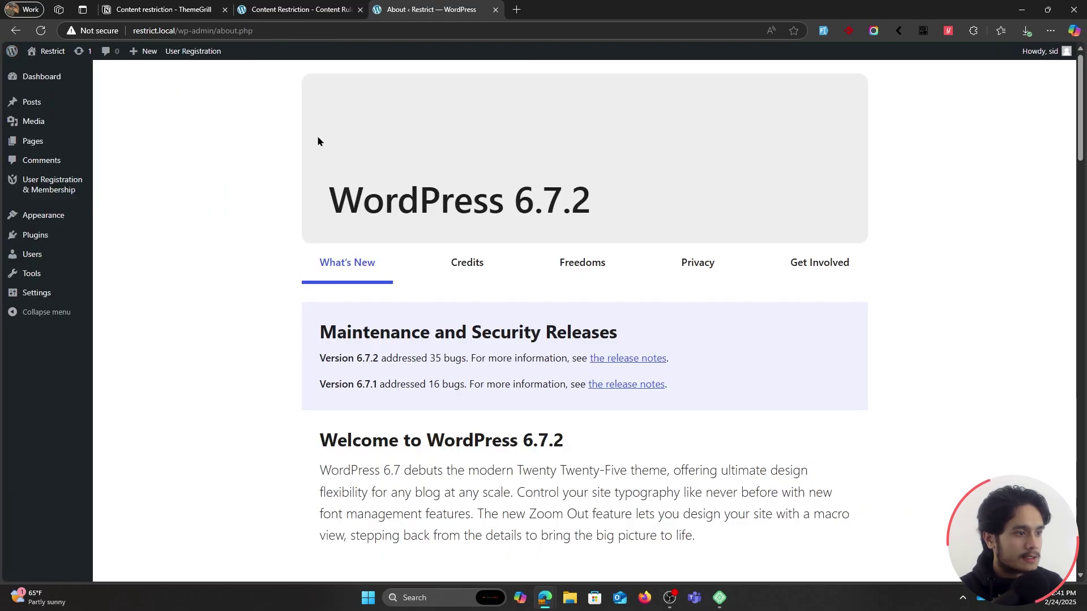
Move the Hello world! post from Uncategorized to Cat1, save it, and return to the rule.
click(32, 102)
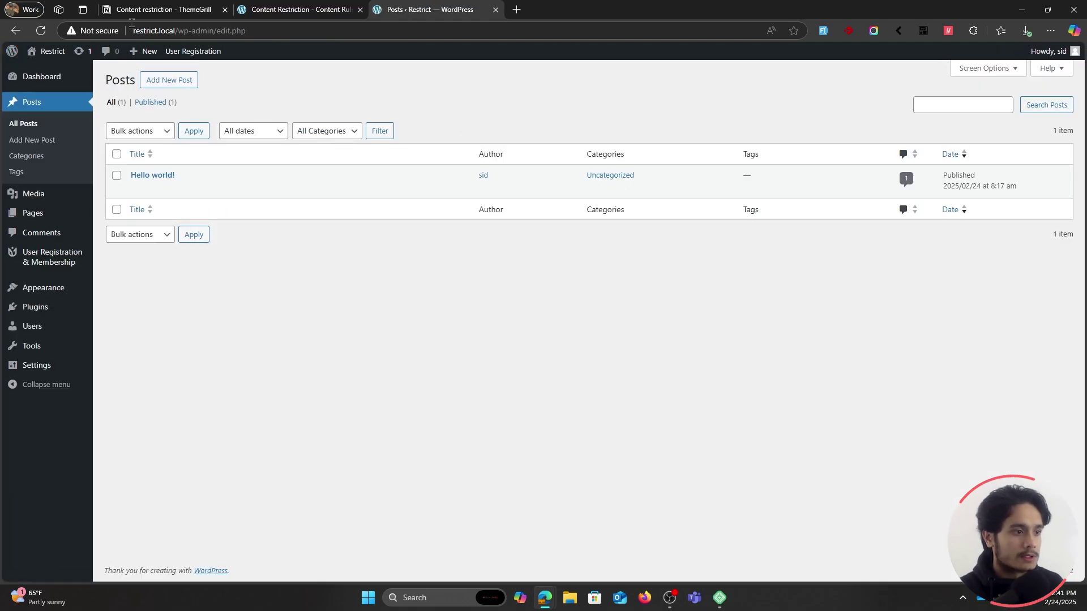
mouse_move(161, 175)
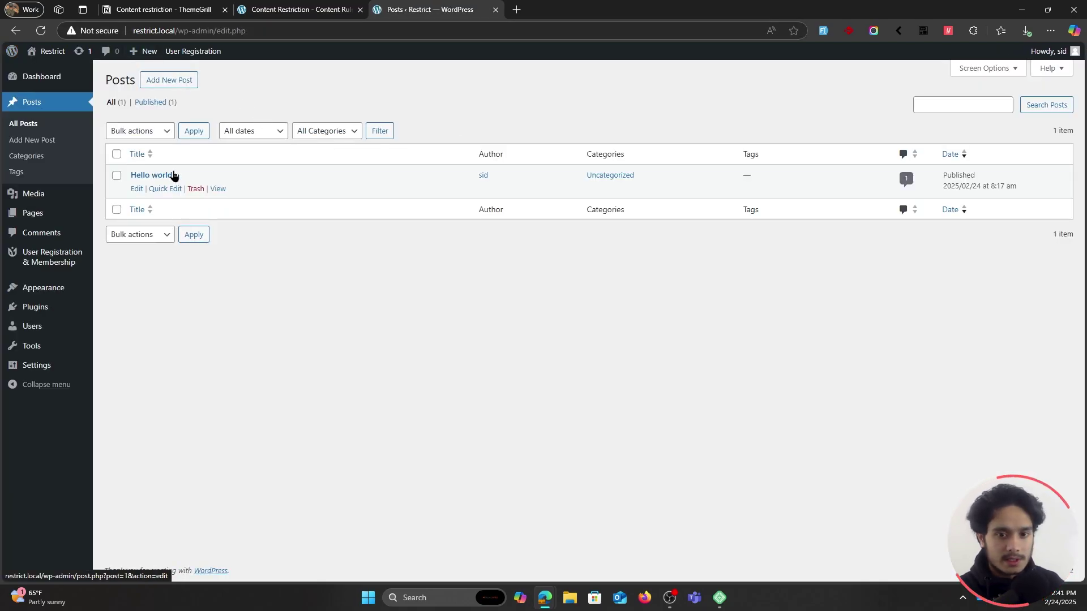
click(138, 189)
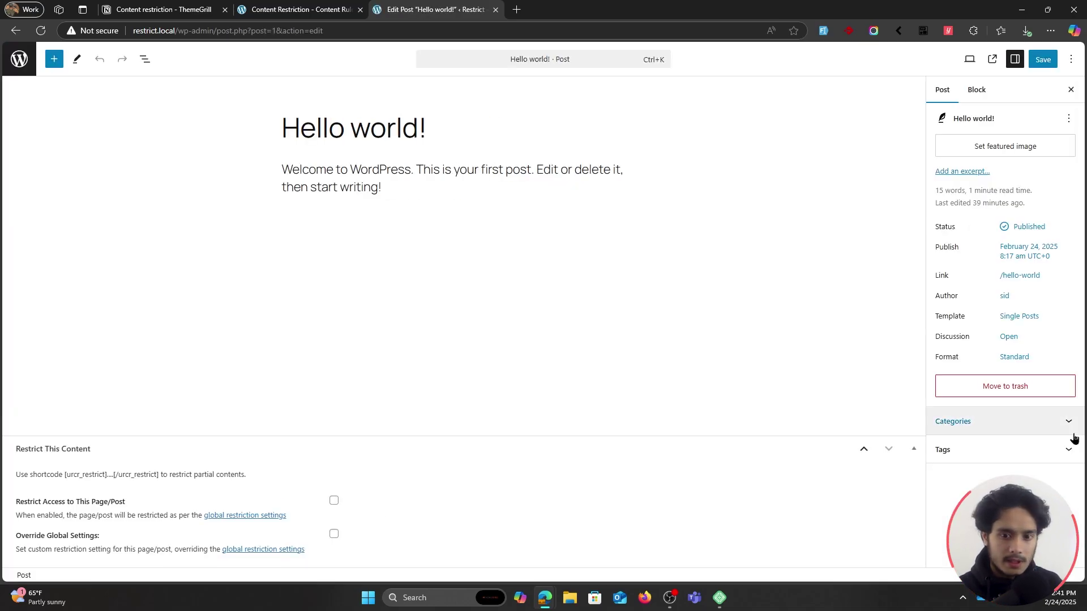
click(1029, 428)
click(939, 456)
click(940, 443)
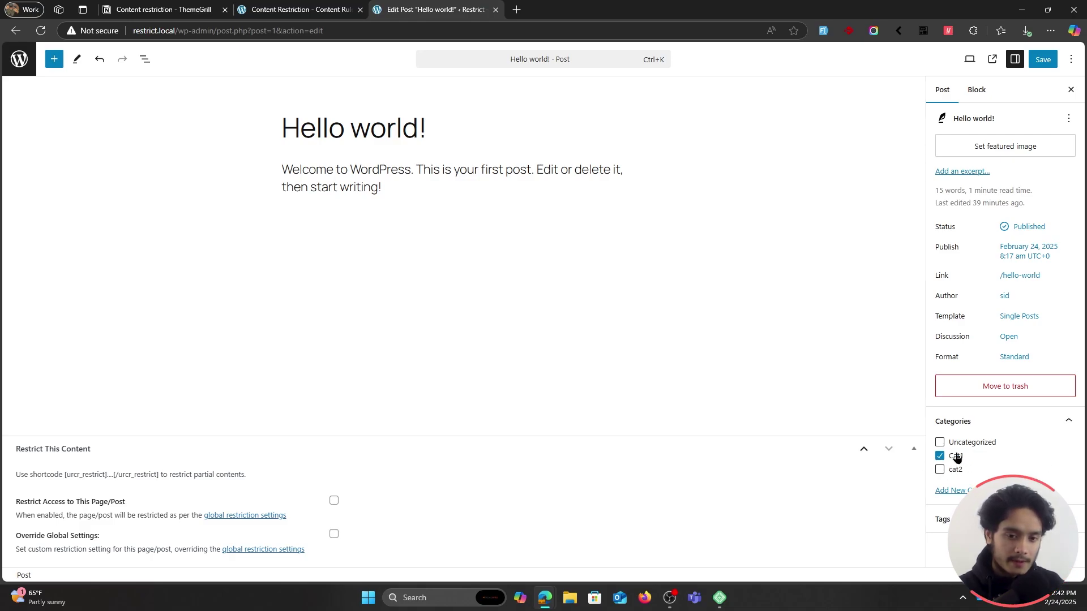
click(1043, 60)
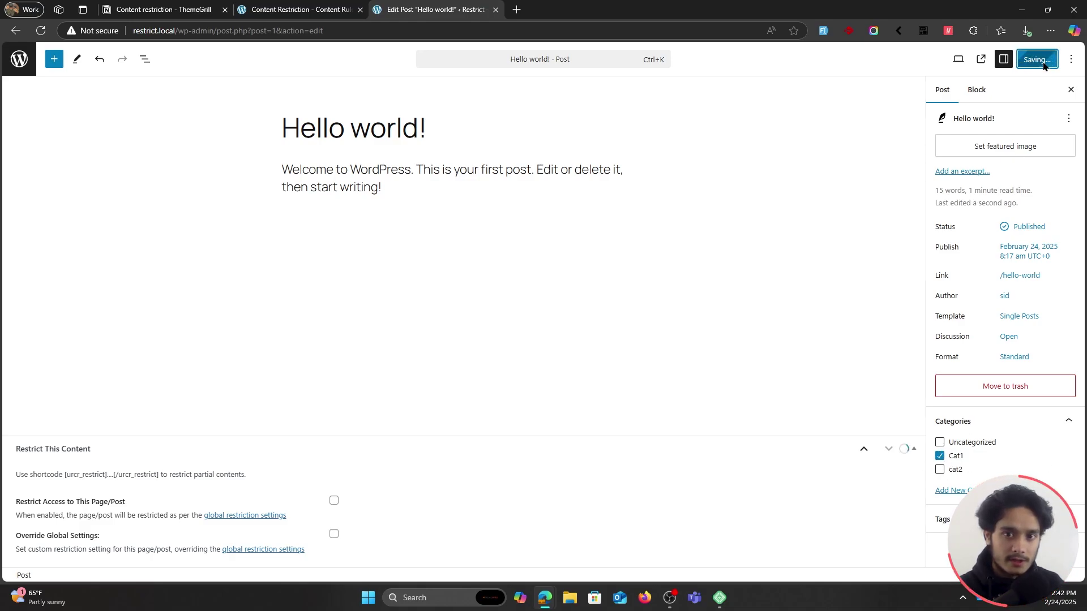
key(ctrl+shift+Tab)
click(429, 127)
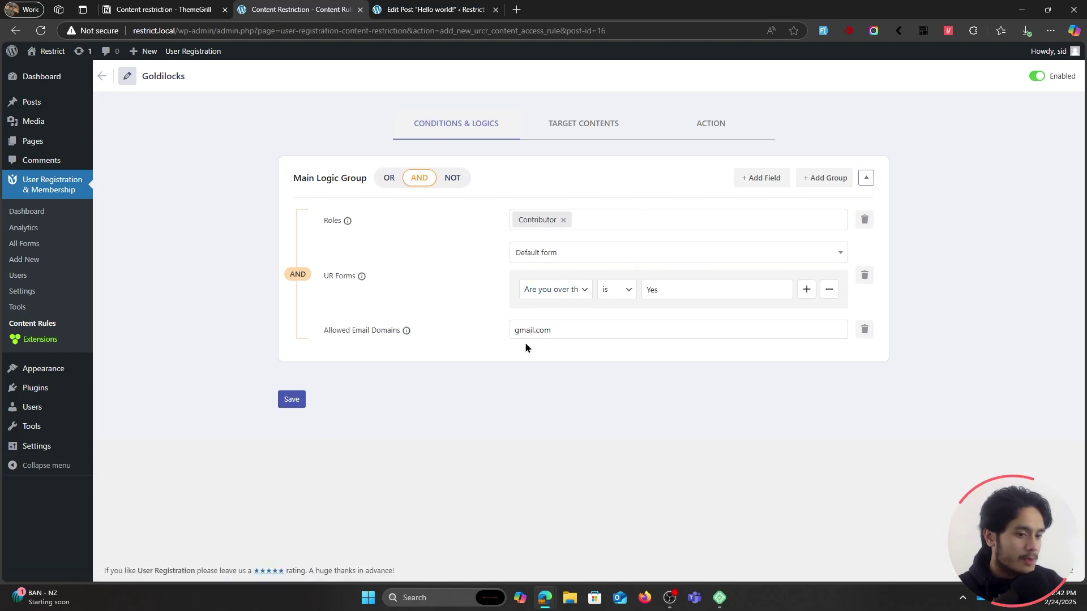
Show the rule's target contents (Goldilocks page and Cat1) and save the rule.
click(582, 126)
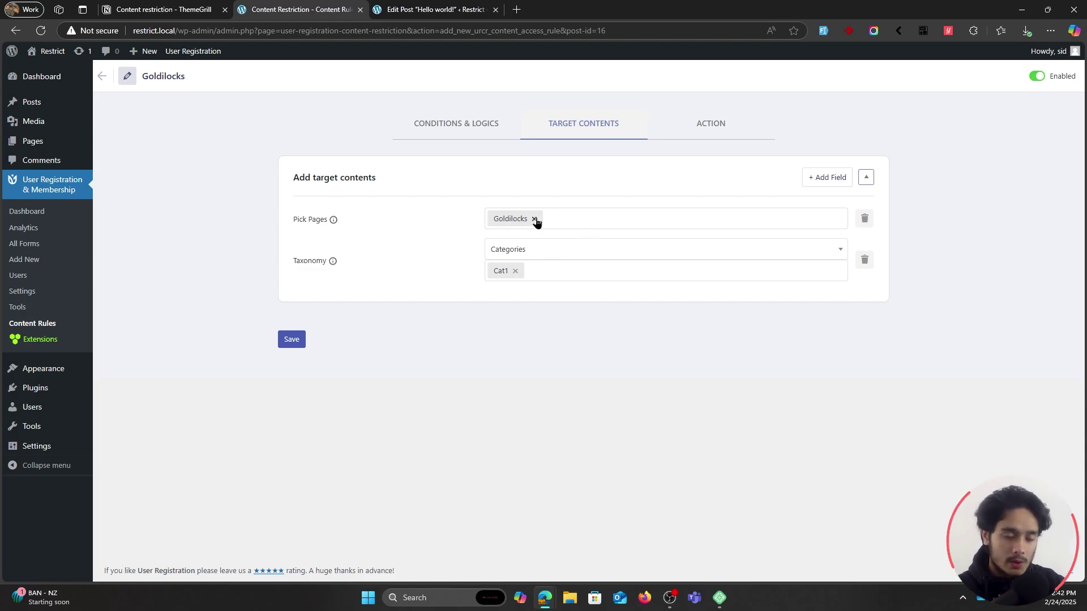
click(293, 341)
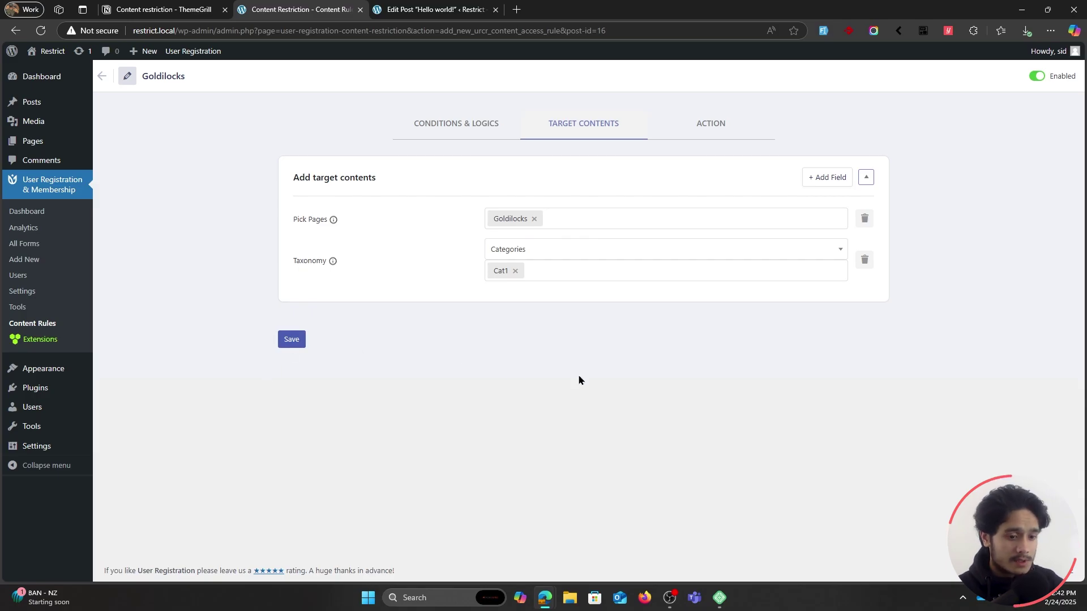
Maximize the private window and reload Goldilocks to confirm it is still blocked.
click(545, 597)
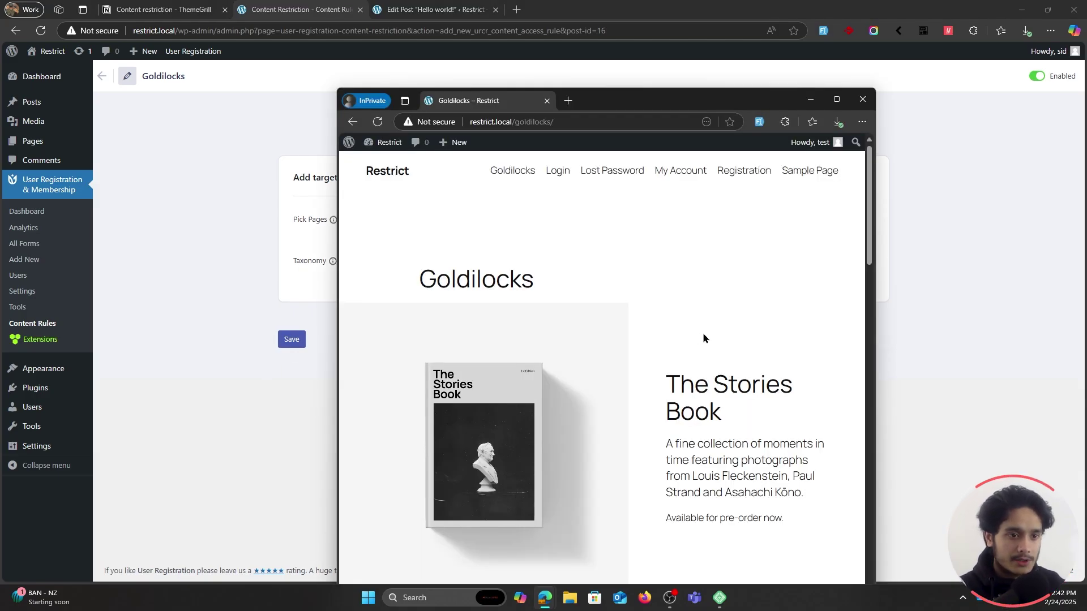
drag(633, 102, 632, 2)
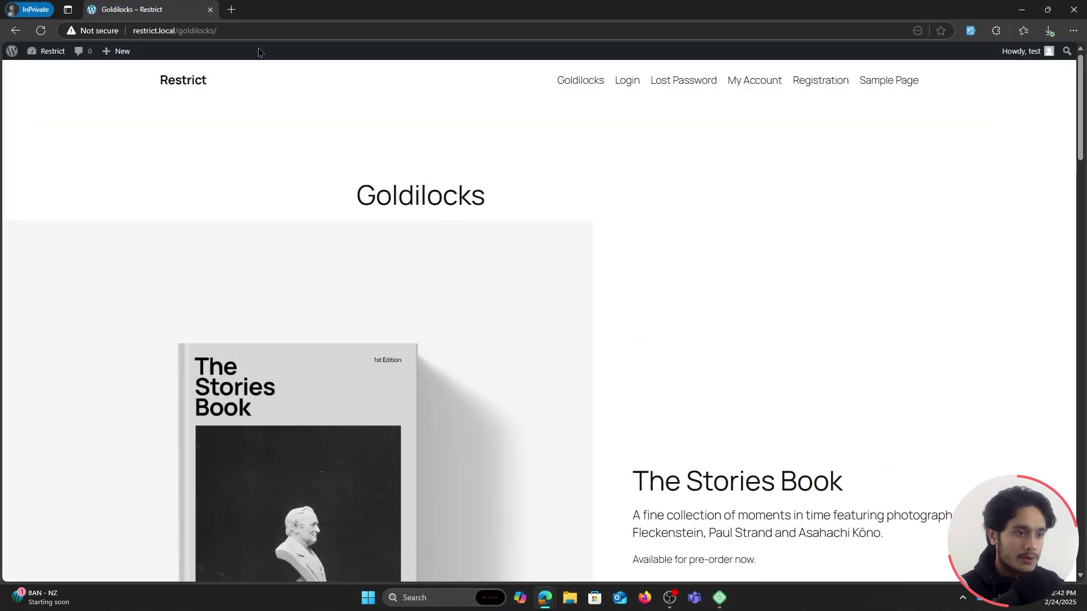
click(49, 33)
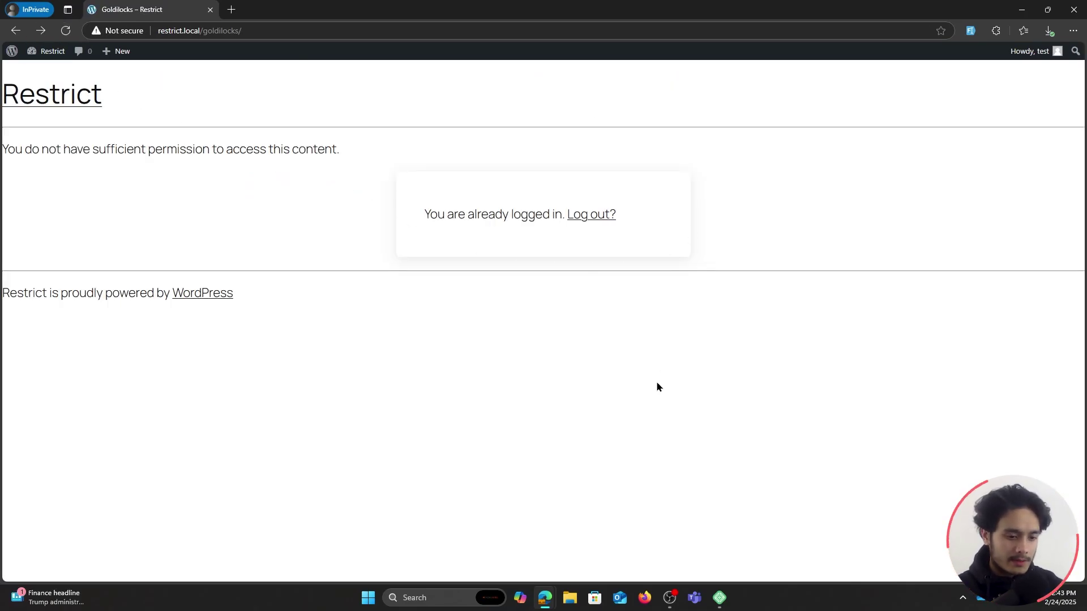
Change the allowed email domain from gmail.com to test.com and save the rule.
key(alt+Tab)
drag(535, 330, 500, 340)
text(test.com)
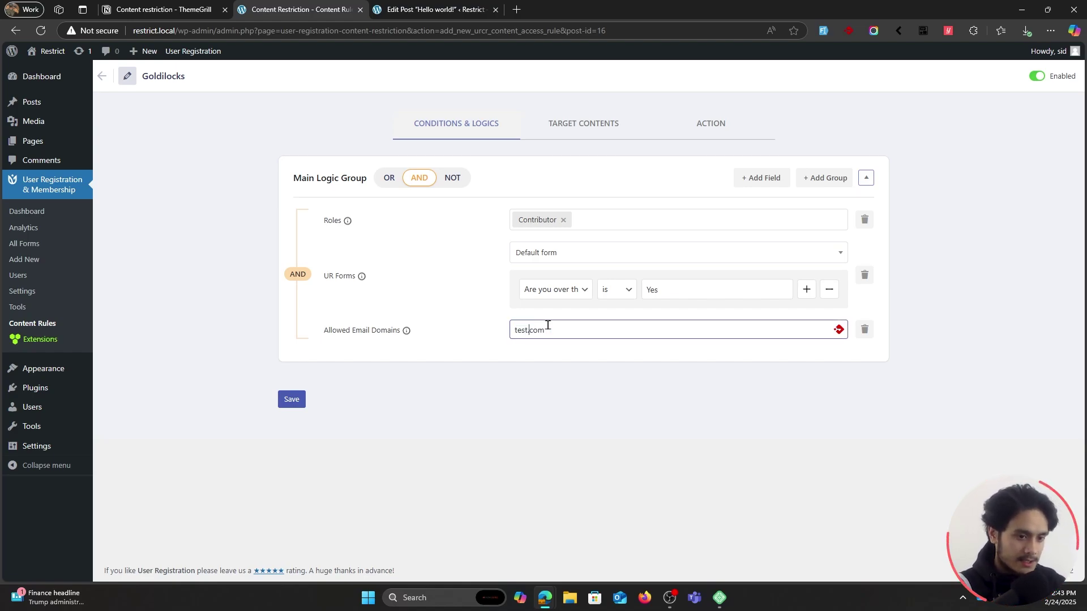
click(294, 399)
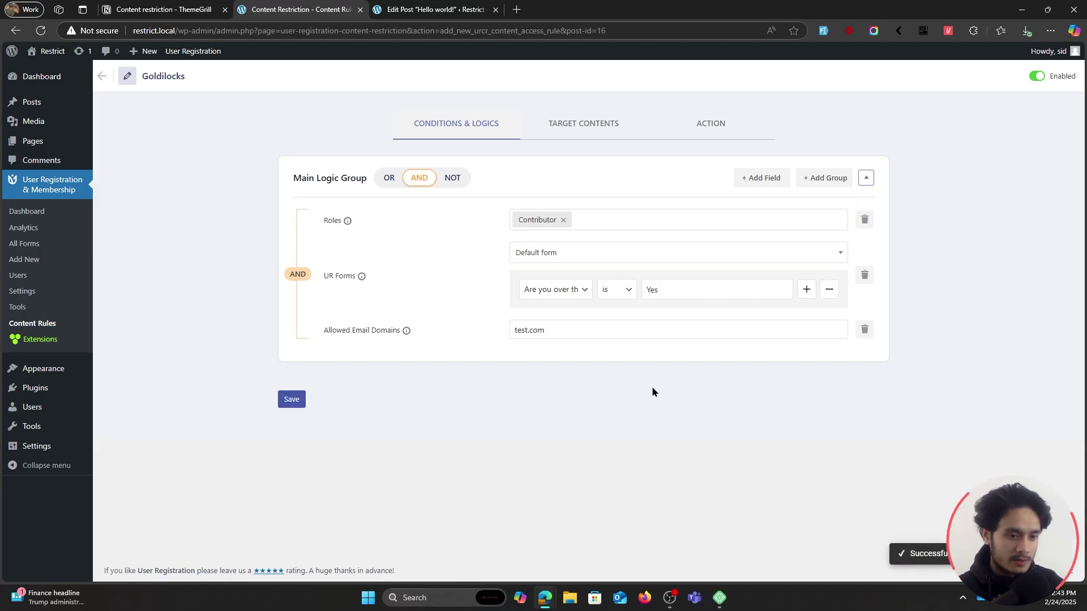
key(alt+Tab)
click(65, 31)
scroll(602, 464, down, 10)
scroll(583, 447, down, 4)
scroll(572, 445, up, 15)
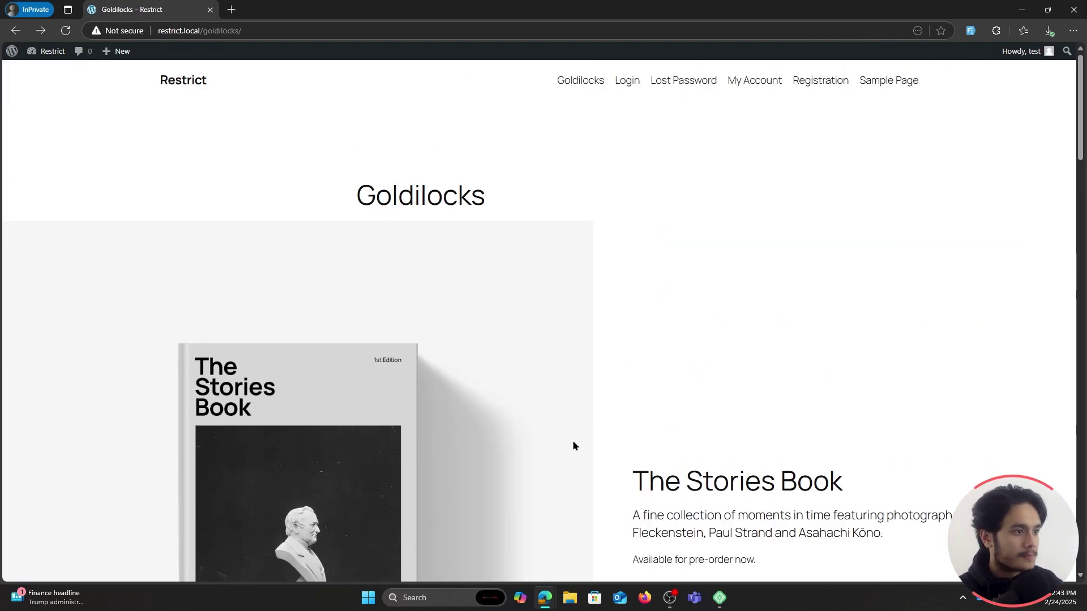
click(11, 51)
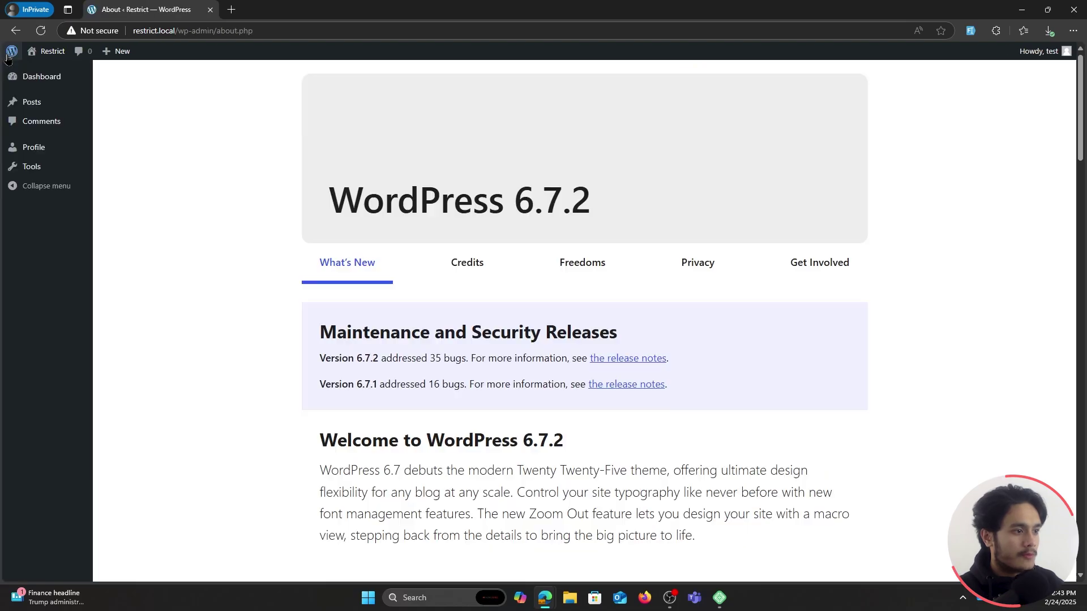
click(33, 108)
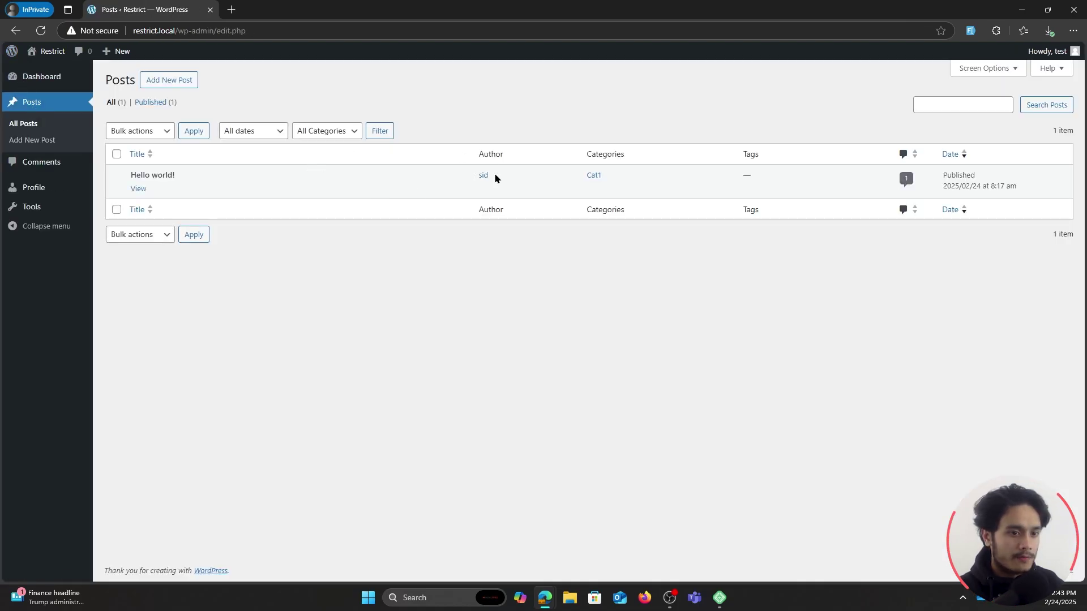
click(138, 189)
scroll(578, 272, down, 10)
scroll(718, 357, down, 3)
scroll(718, 357, up, 15)
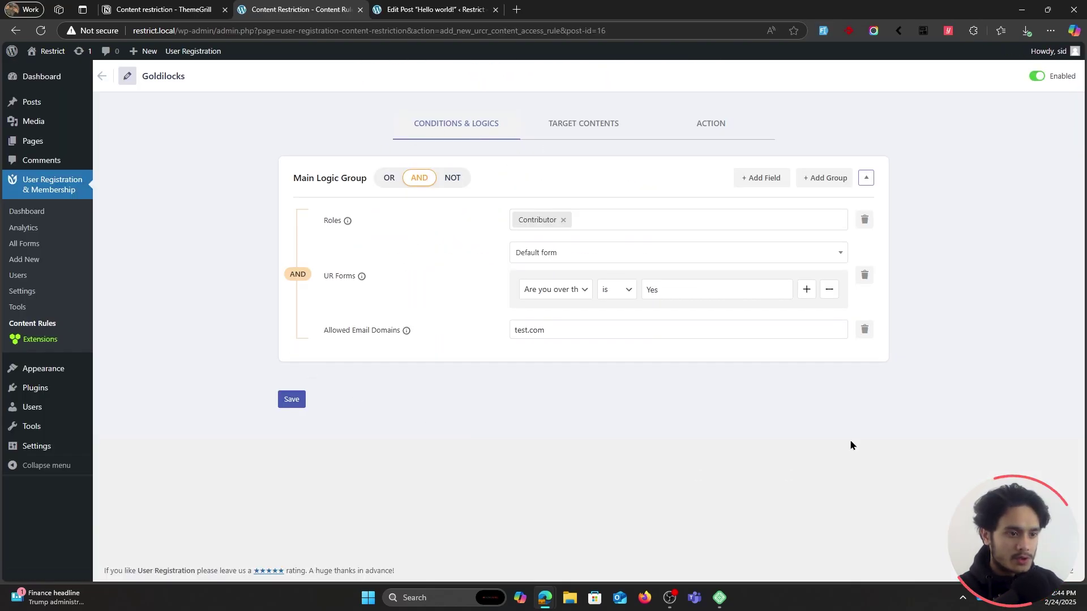
Set the rule's access control to Restrict and save it.
click(707, 126)
click(512, 215)
click(521, 282)
click(291, 459)
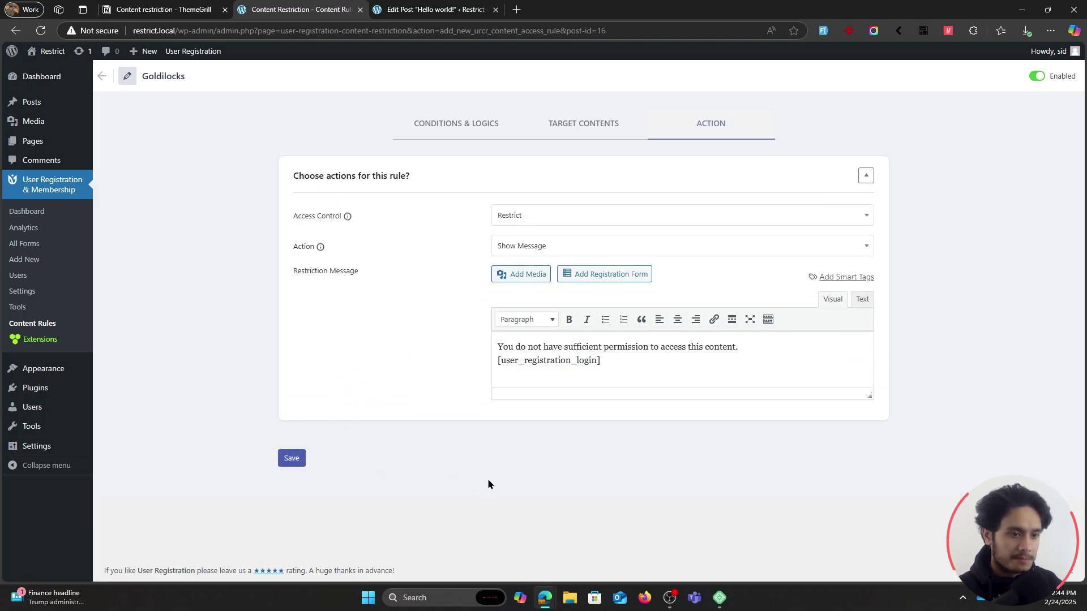
click(578, 124)
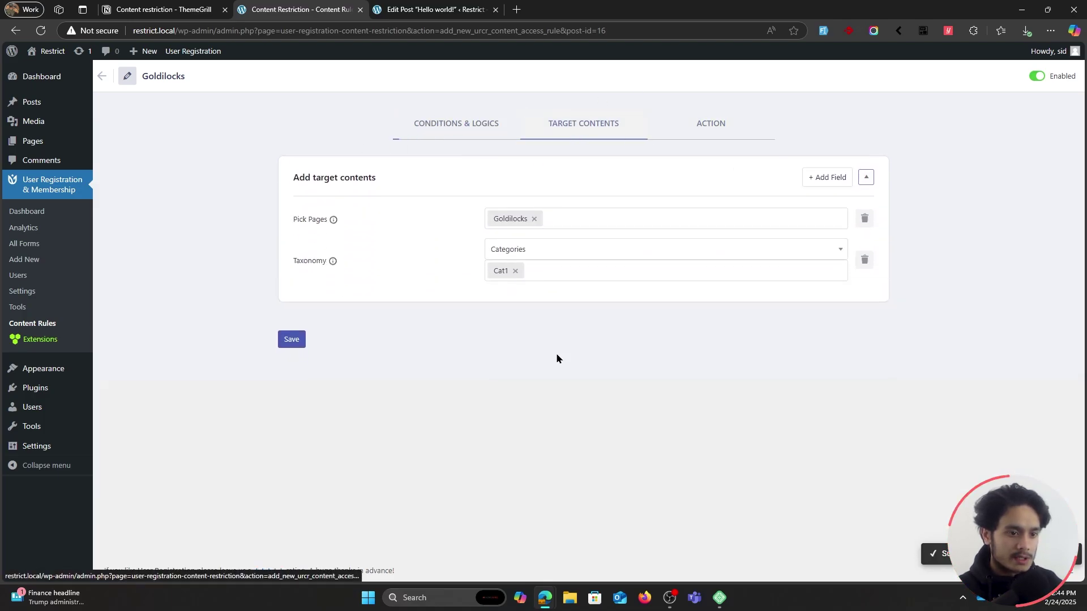
click(708, 130)
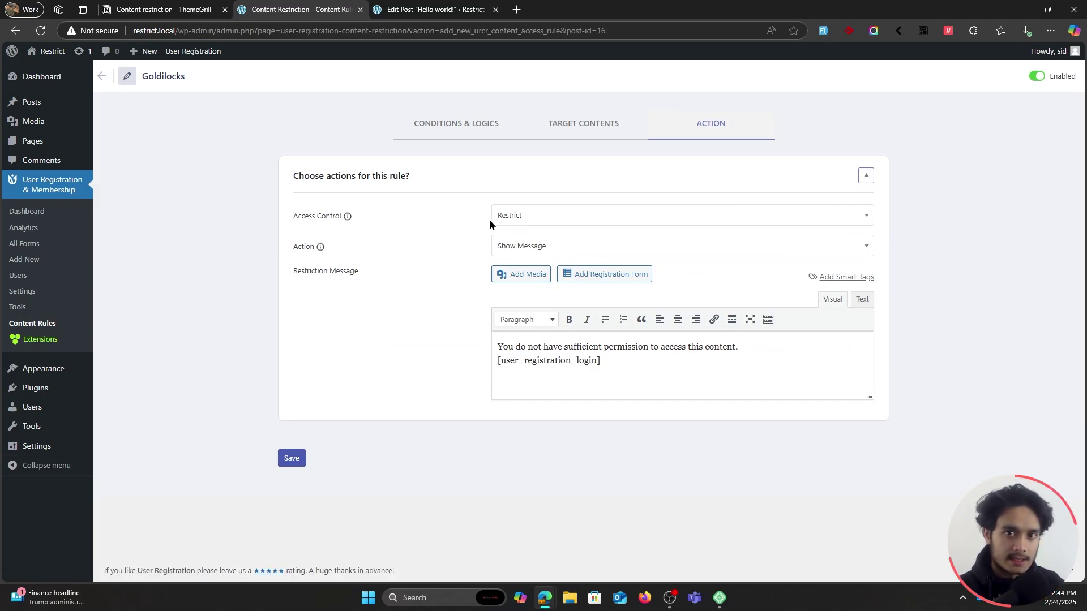
Reload the Hello world! post in the private window to confirm access is denied.
click(547, 596)
click(40, 32)
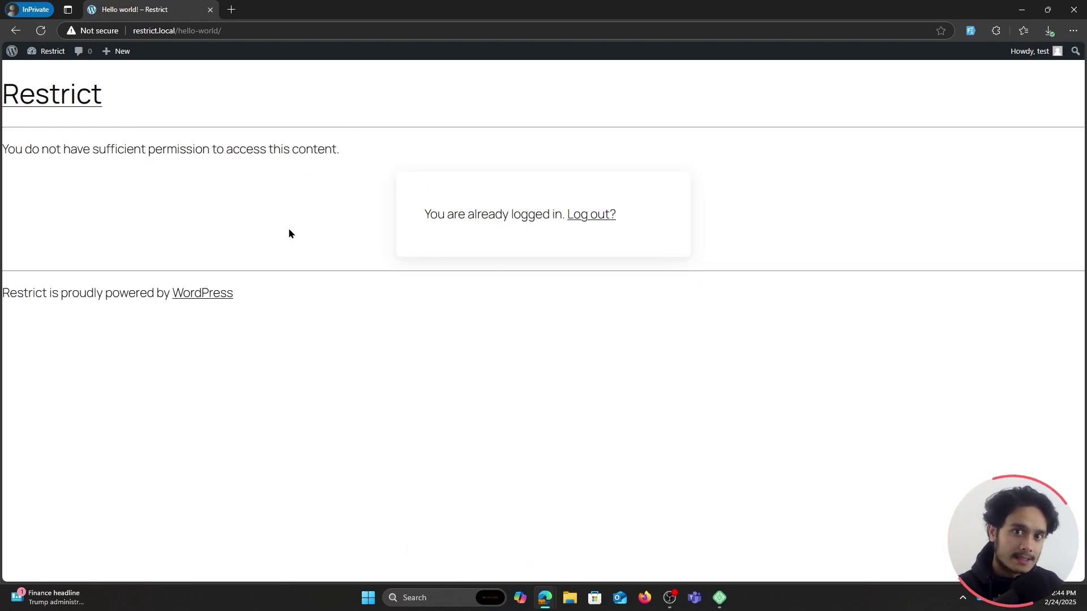
click(544, 597)
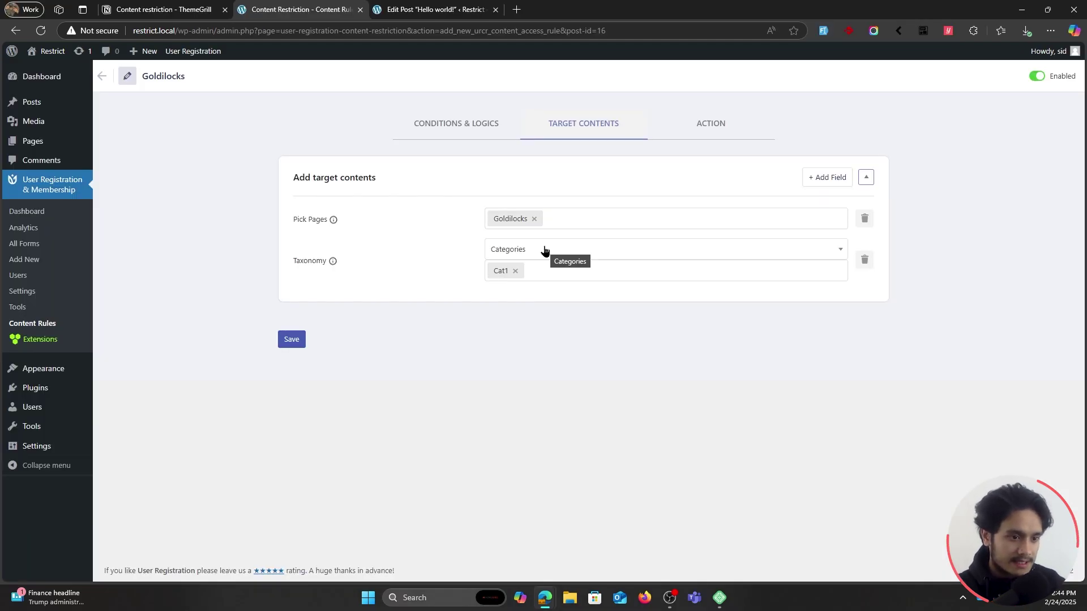
mouse_move(32, 102)
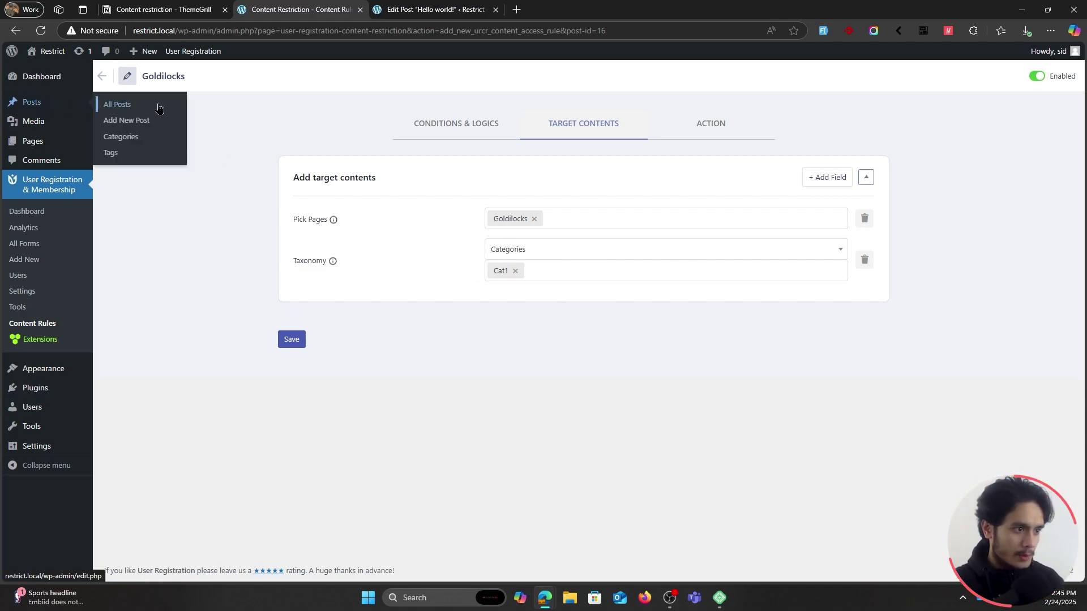
Start a new post titled Goldilocks with the body text Goldilocks.
click(147, 127)
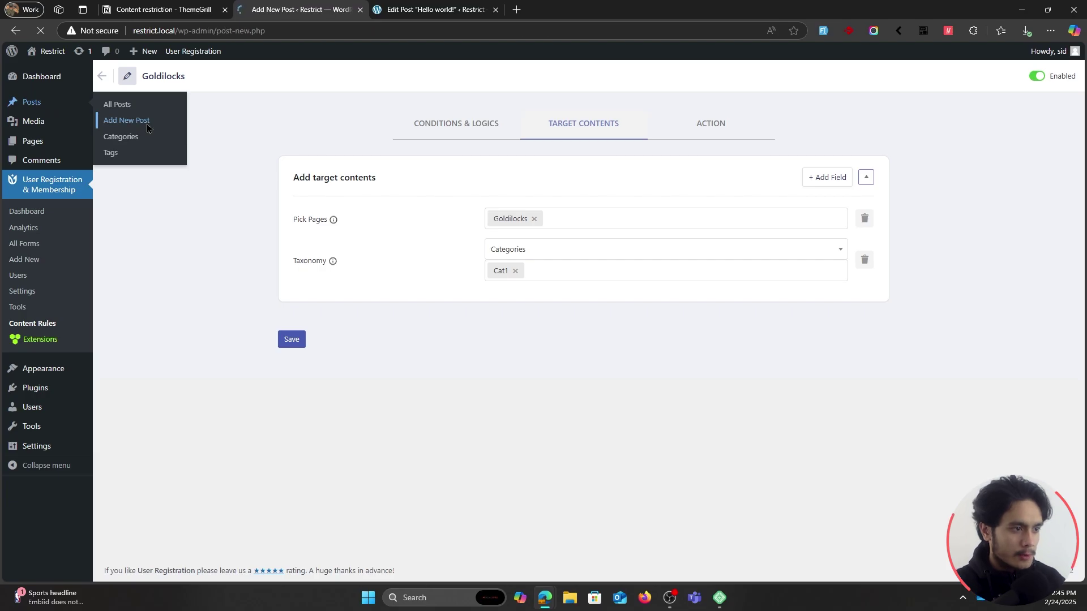
text(Goldilocks)
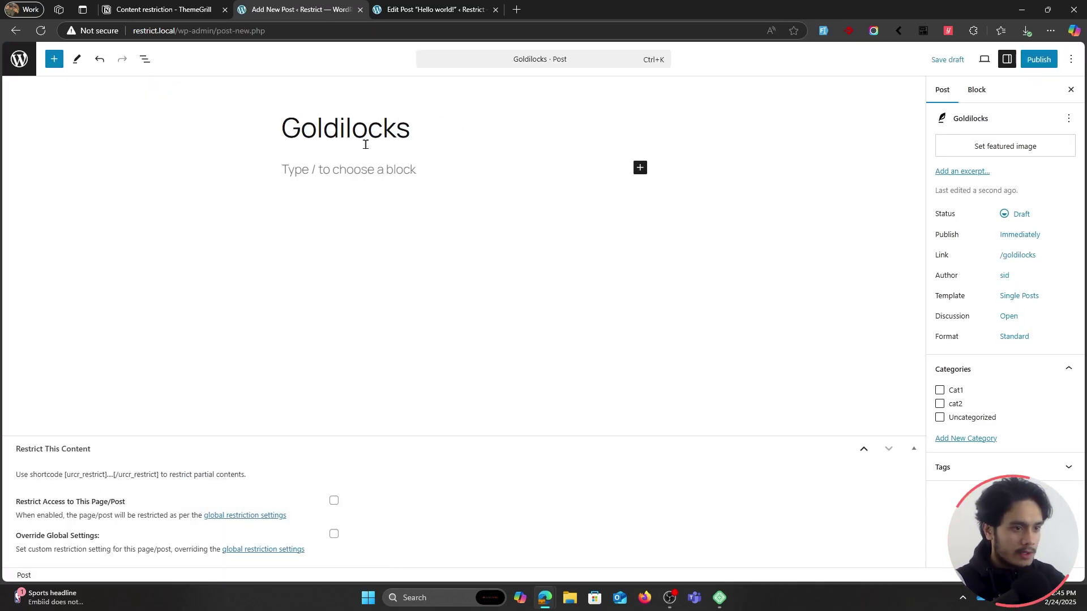
click(357, 165)
text(Goldicko)
key(BackSpace)
text(locks)
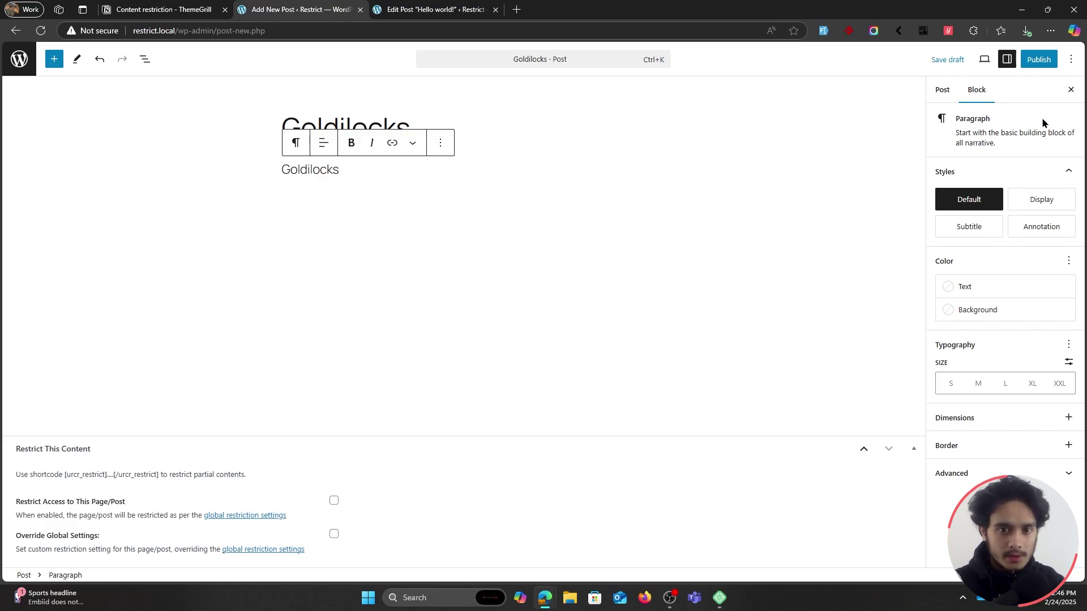
File the post under the Cat1 category and publish it.
click(936, 92)
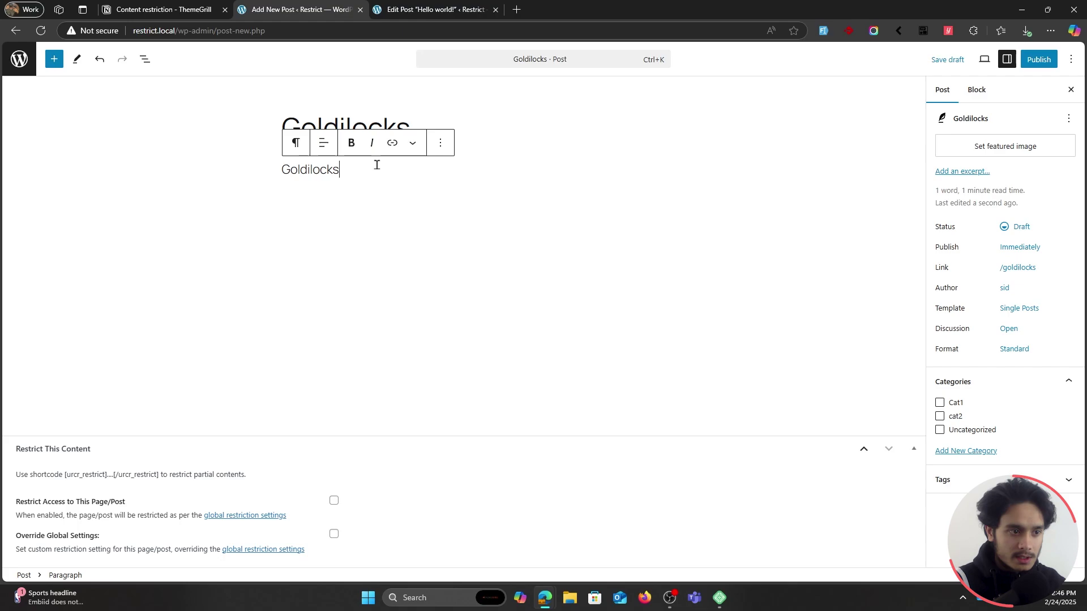
click(941, 404)
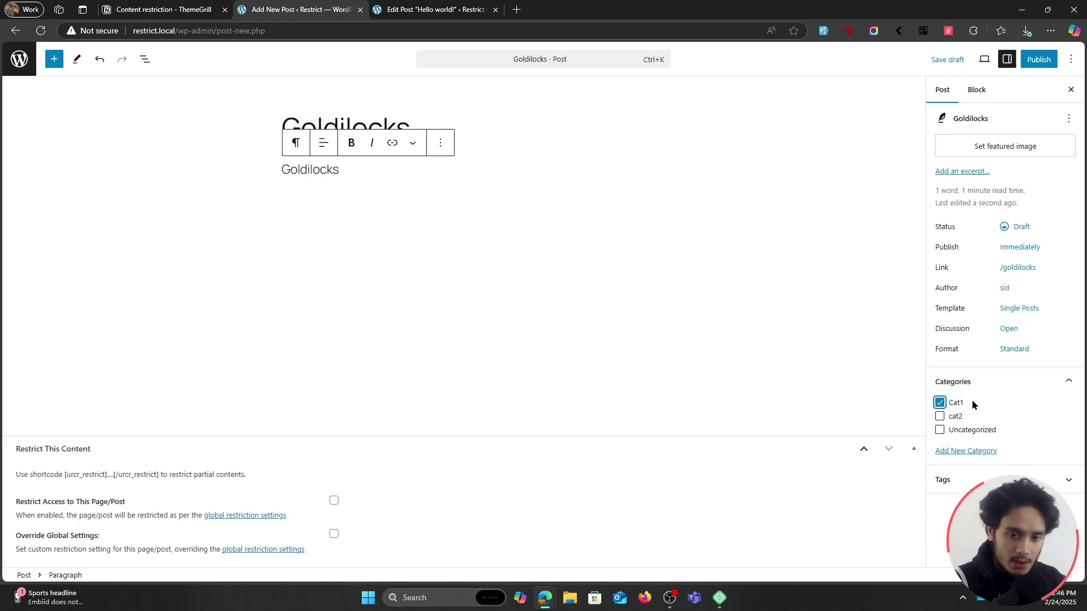
click(1037, 60)
click(1036, 60)
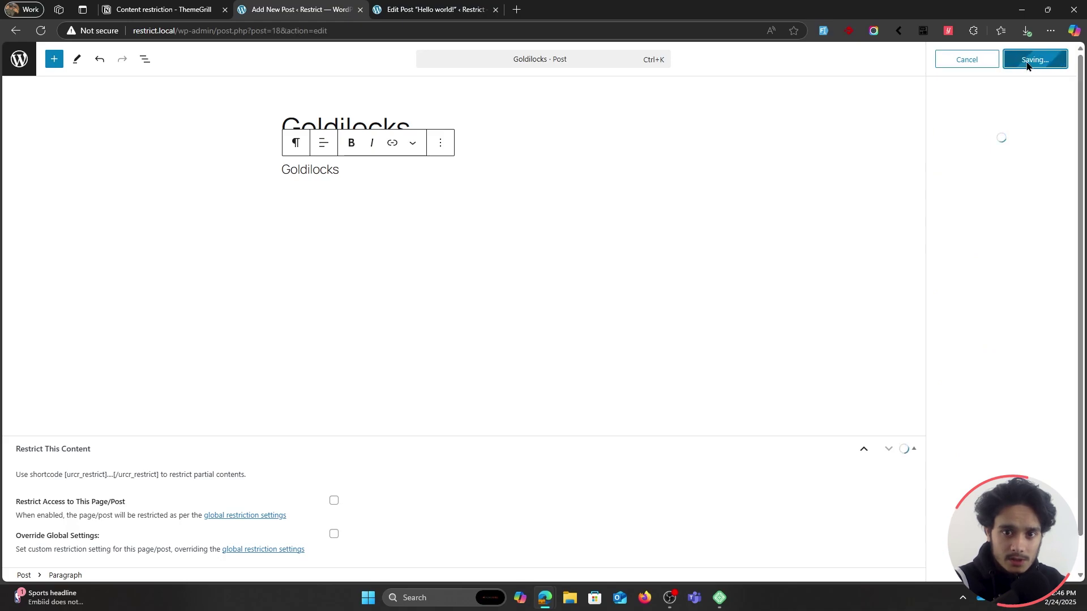
click(544, 601)
As the test visitor, view the Goldilocks post from All Posts, then edit the Goldilocks rule.
mouse_move(11, 57)
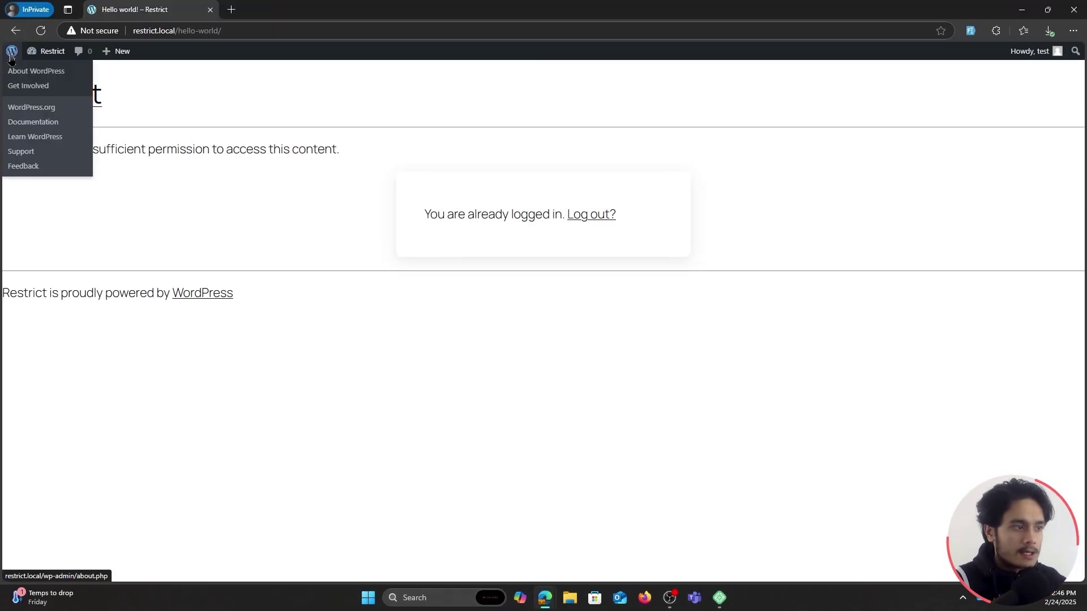
click(12, 56)
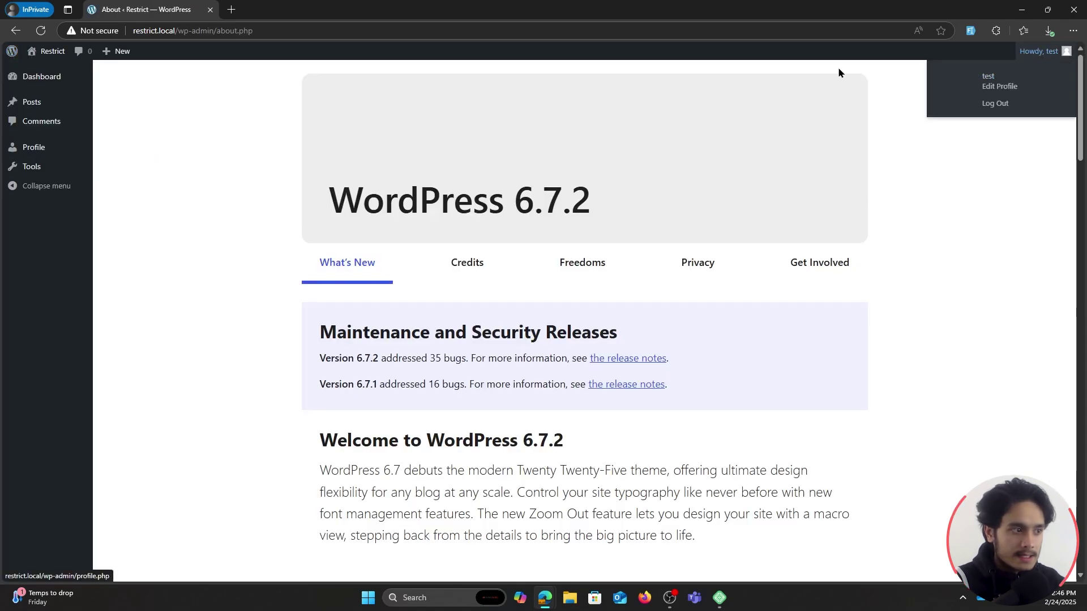
click(38, 109)
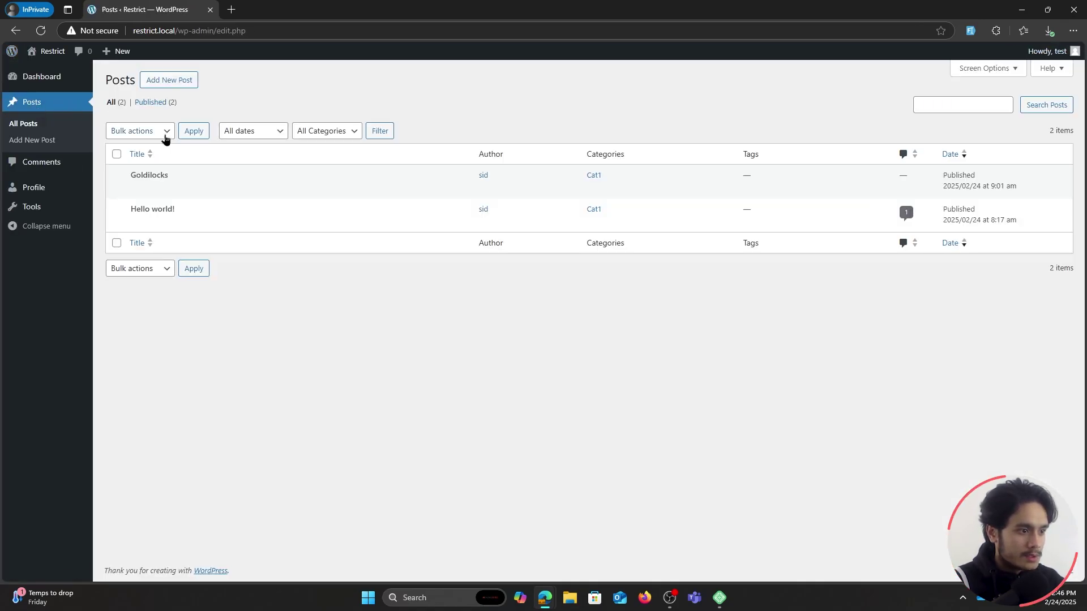
click(140, 189)
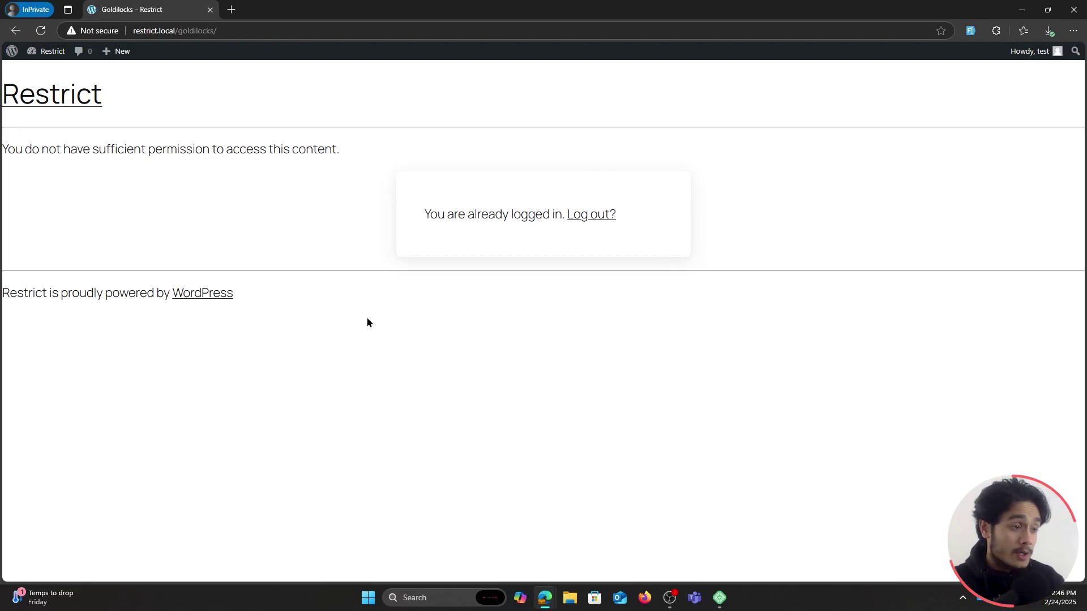
key(alt+Tab)
click(300, 351)
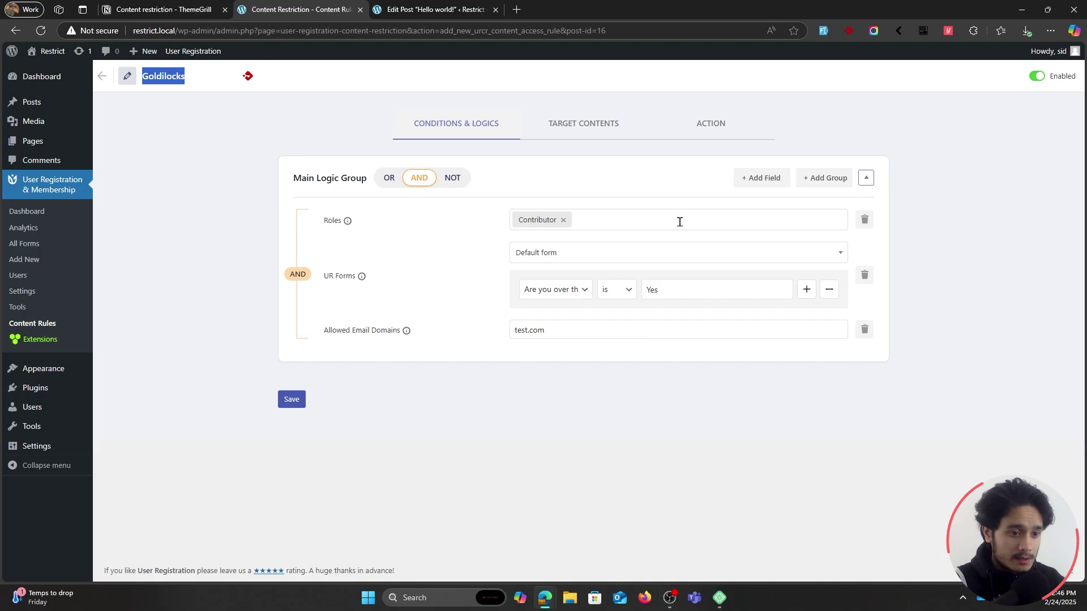
Set the Goldilocks rule's Access Control to Access and save the rule.
click(707, 128)
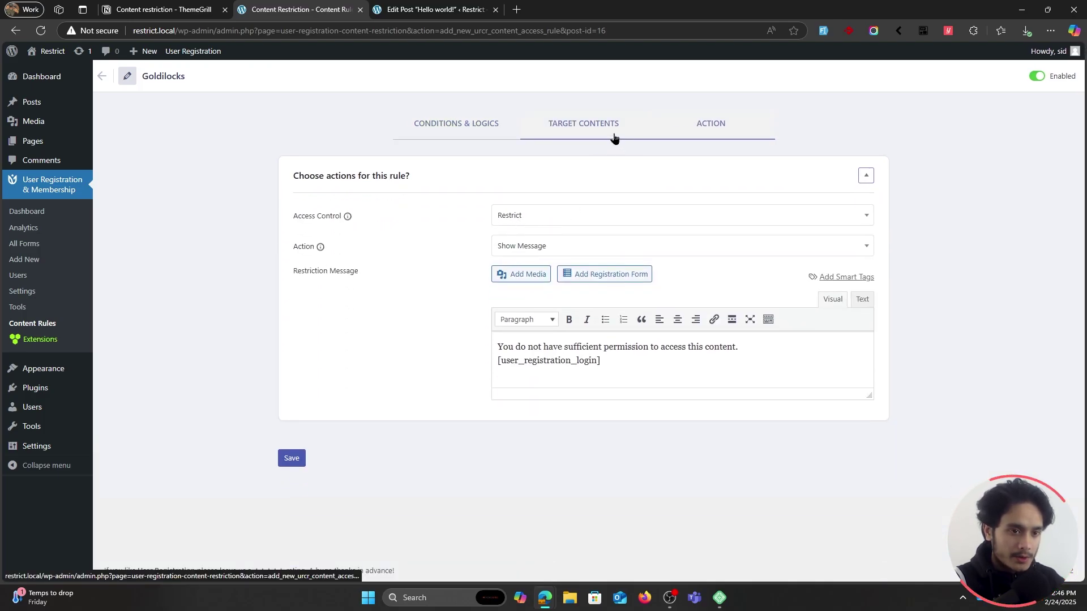
click(577, 130)
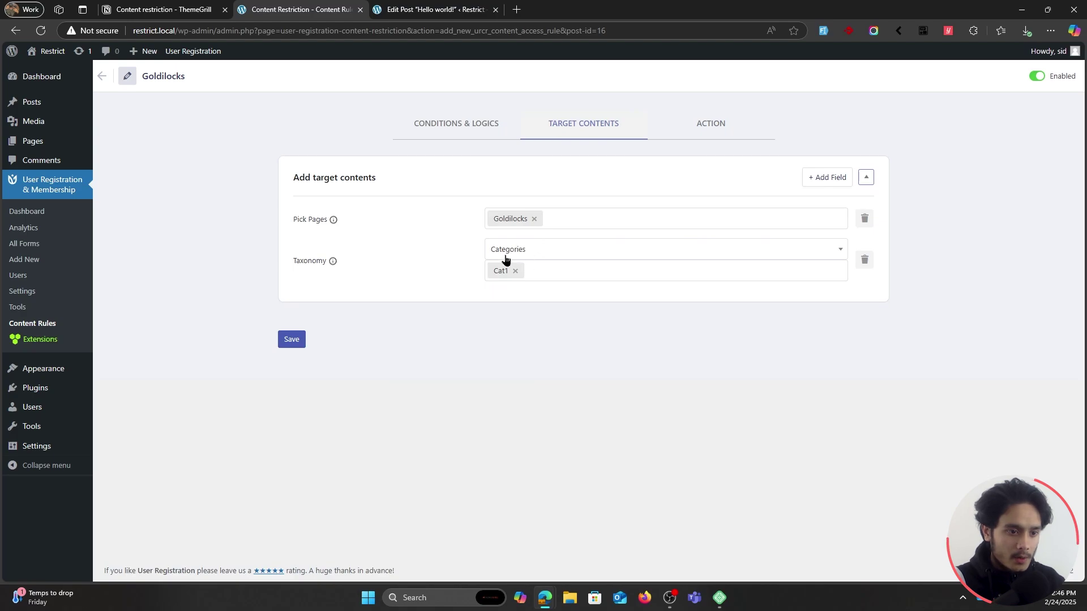
click(712, 135)
click(538, 216)
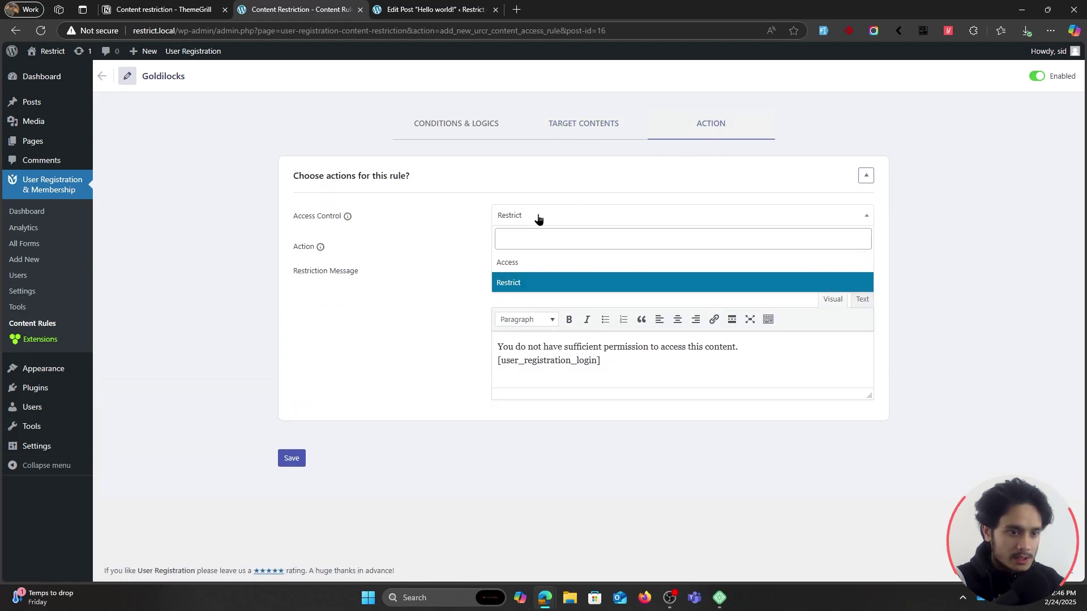
click(537, 267)
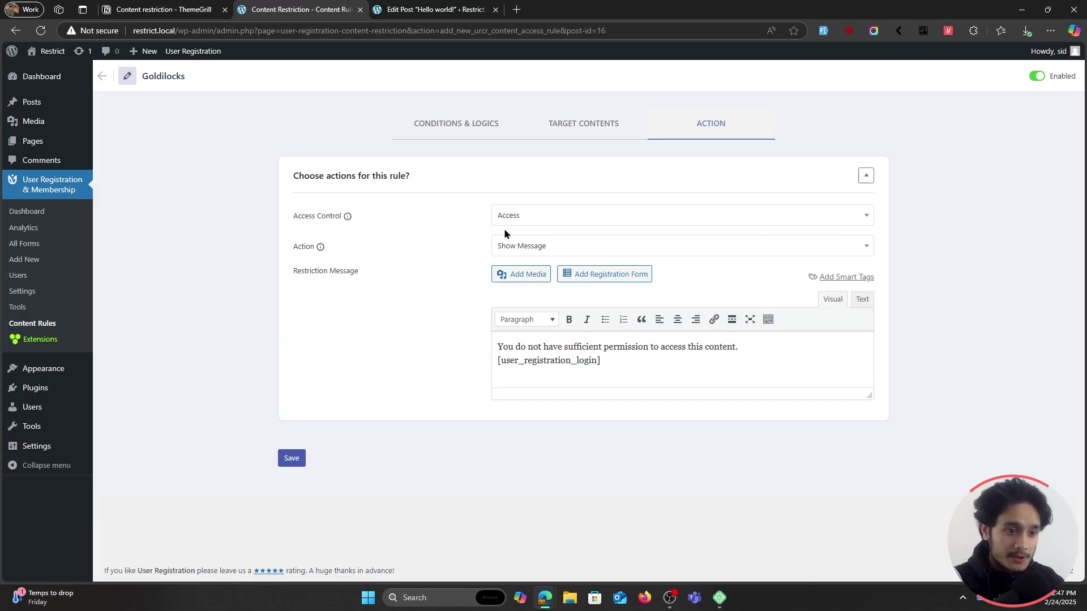
click(292, 459)
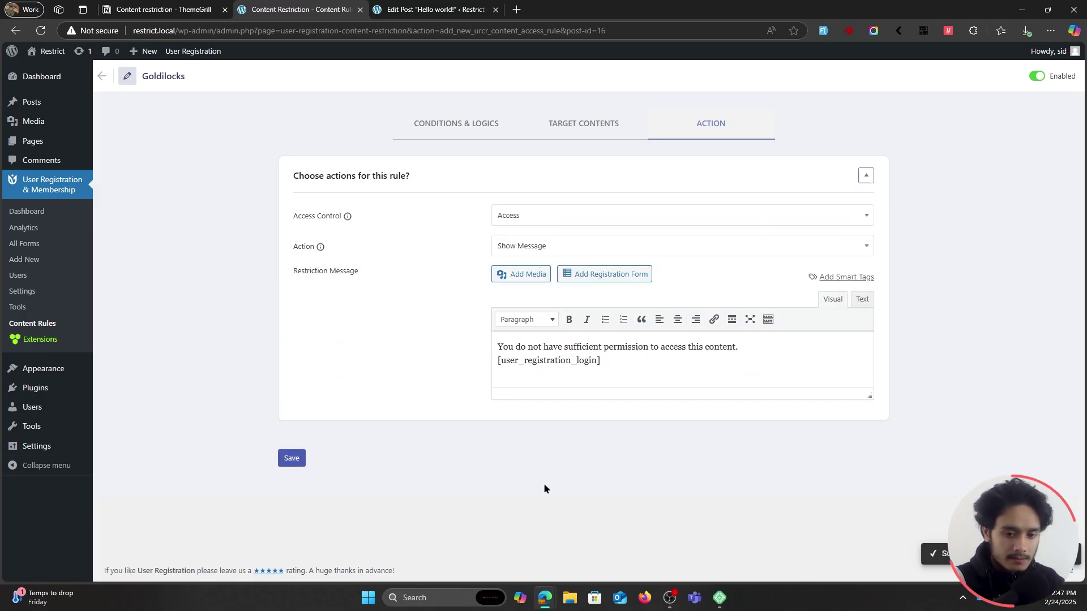
Reload the Goldilocks post in the private window to confirm the full content now shows.
key(alt+Tab)
key(F5)
scroll(610, 198, down, 4)
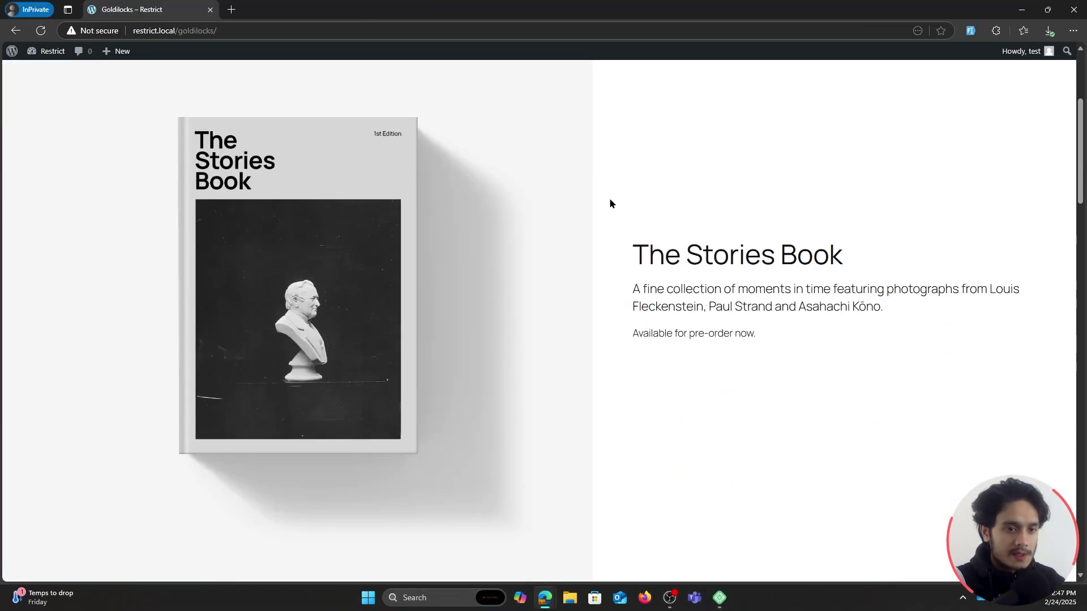
scroll(611, 209, down, 5)
scroll(826, 213, down, 8)
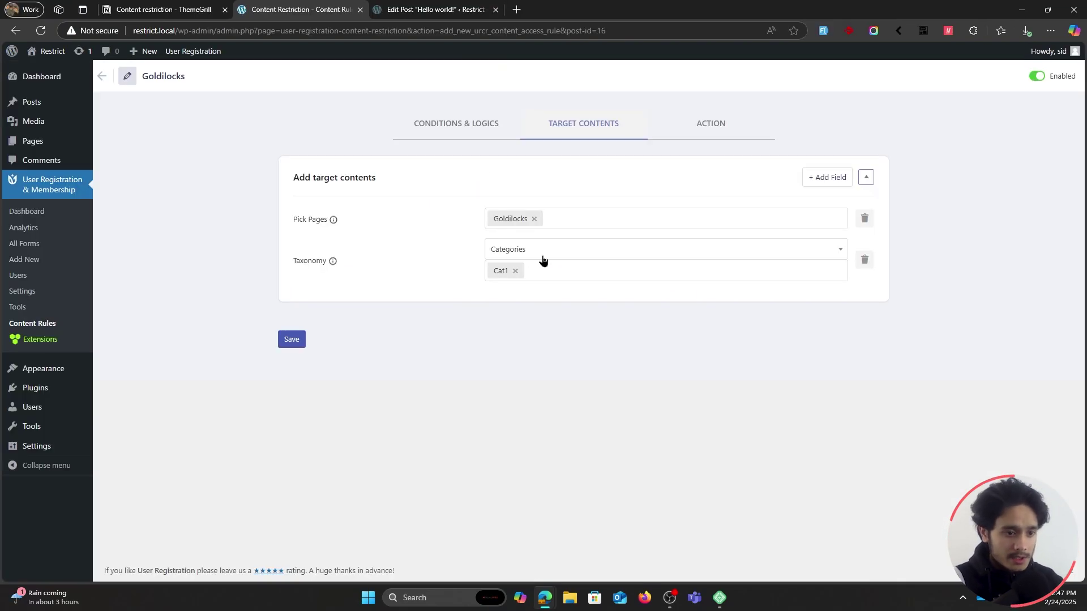
click(542, 258)
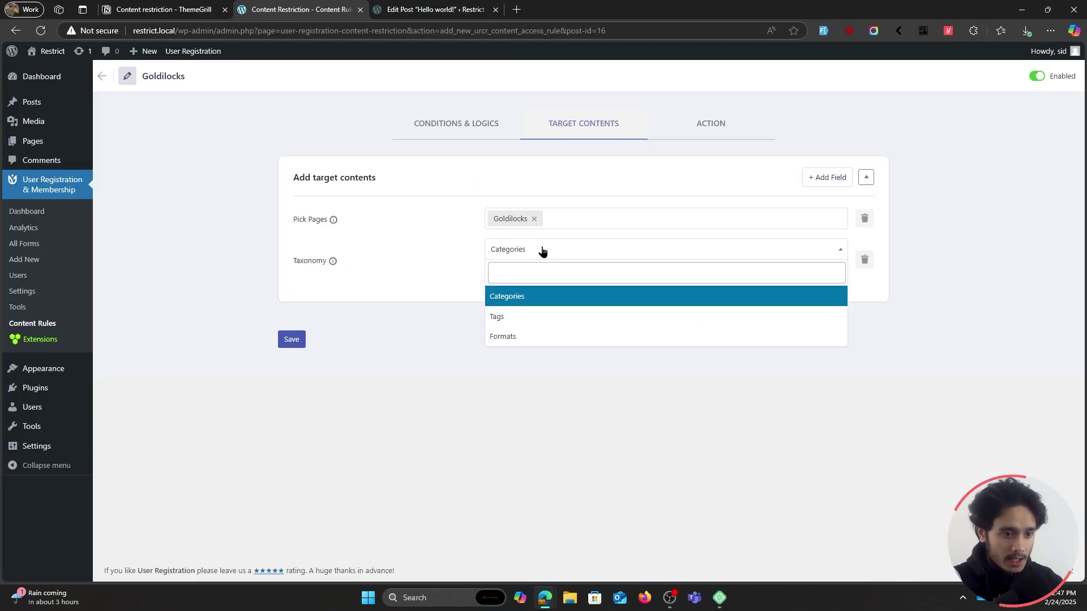
Change the rule's Taxonomy target from Categories to Tags, leaving no tag selected.
click(514, 317)
click(536, 269)
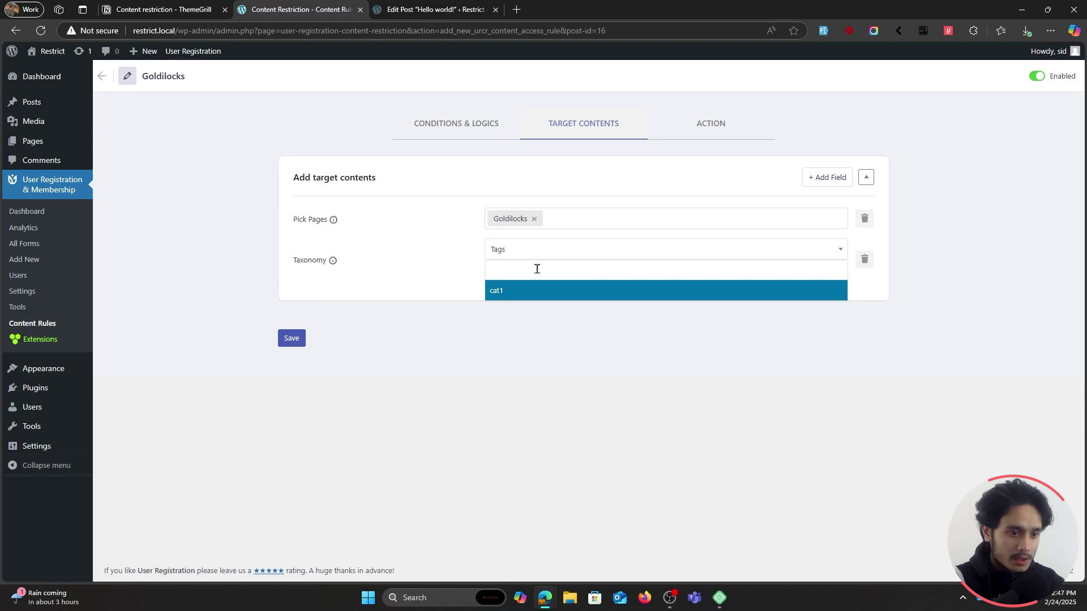
click(554, 254)
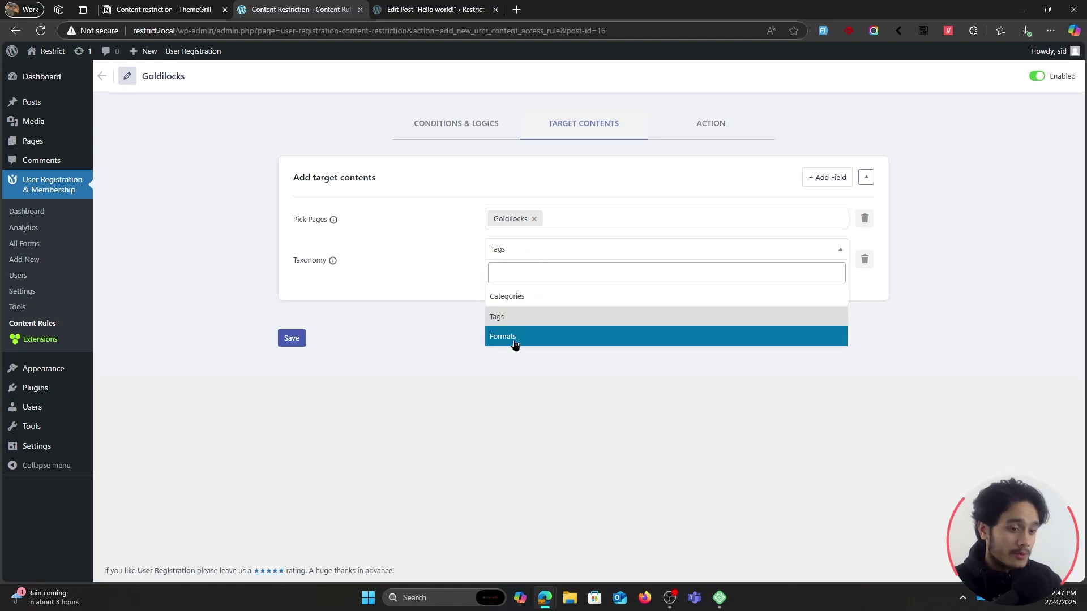
click(414, 277)
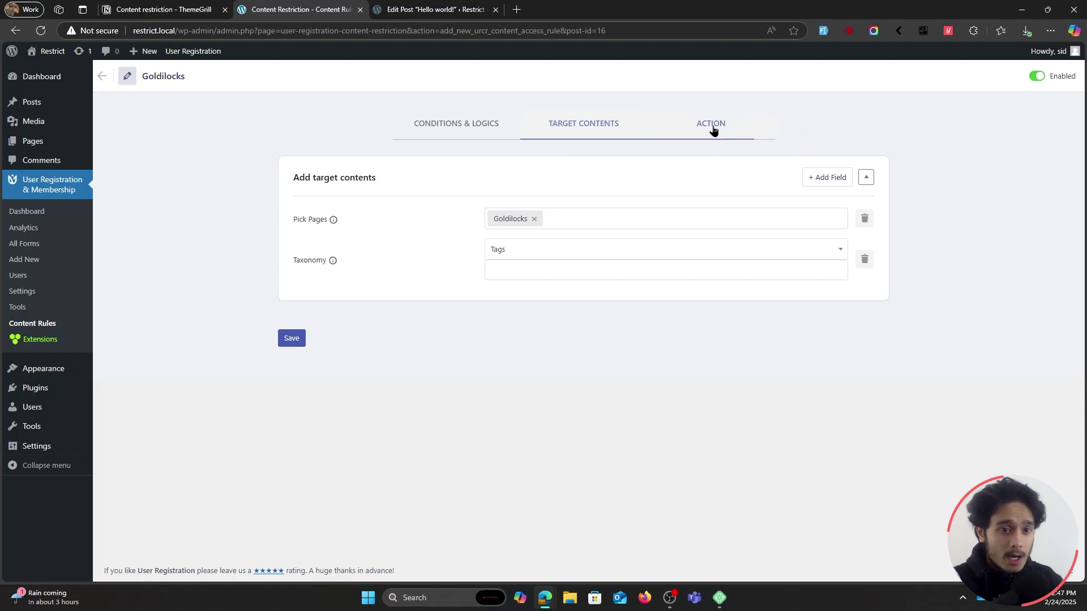
click(712, 124)
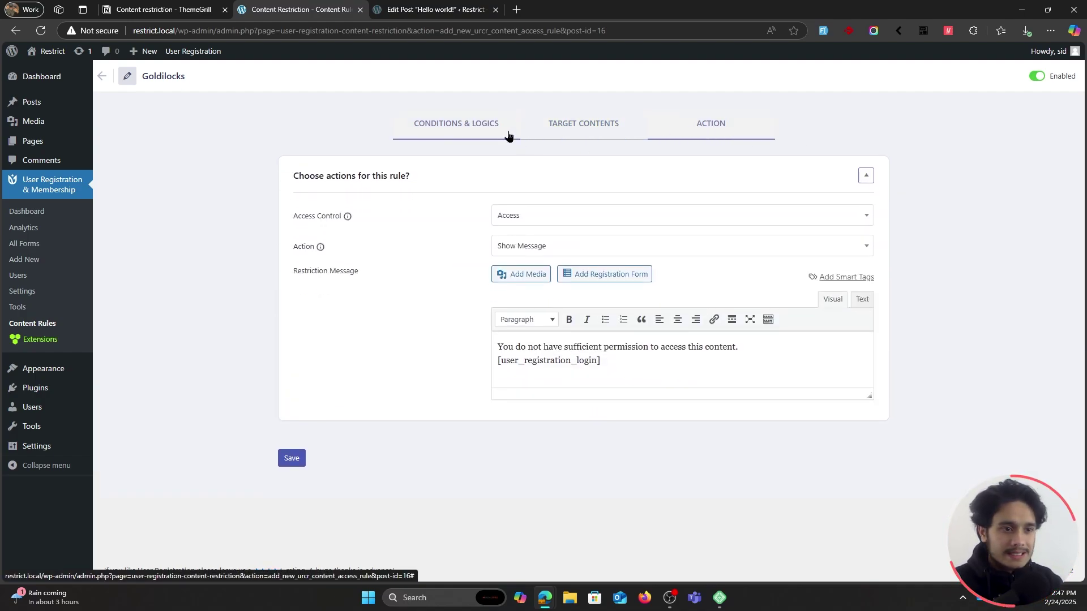
Review the Goldilocks rule's Conditions & Logics tab, then return to the Content Rules list.
click(483, 132)
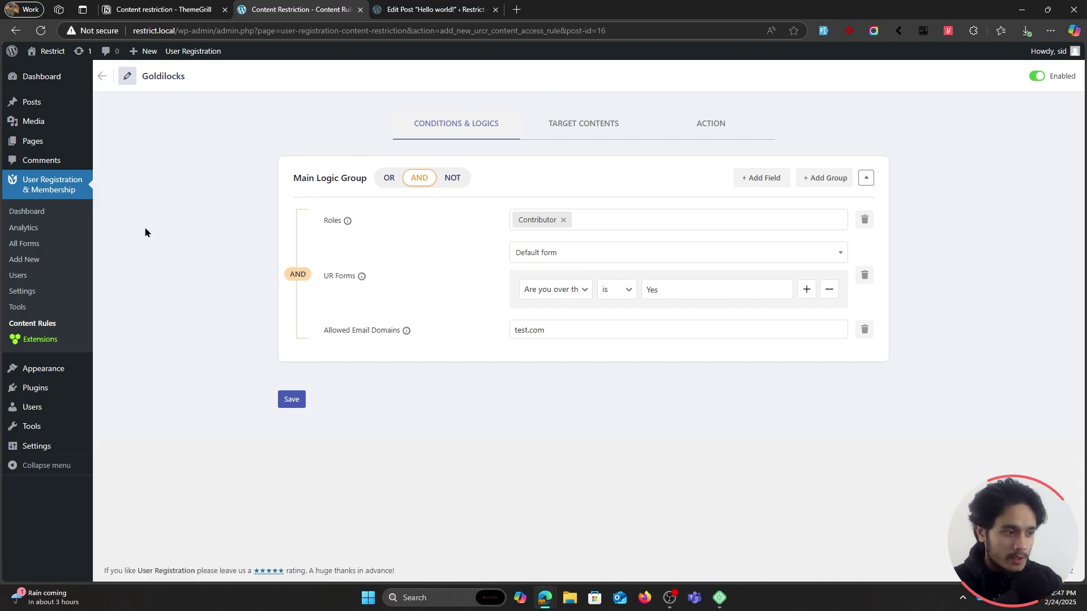
click(57, 325)
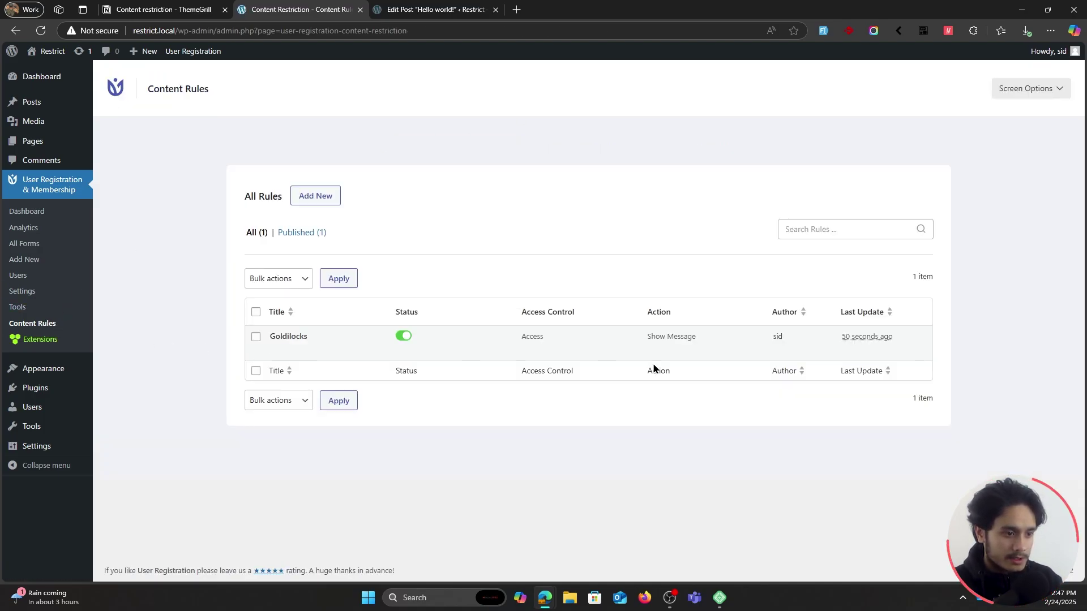